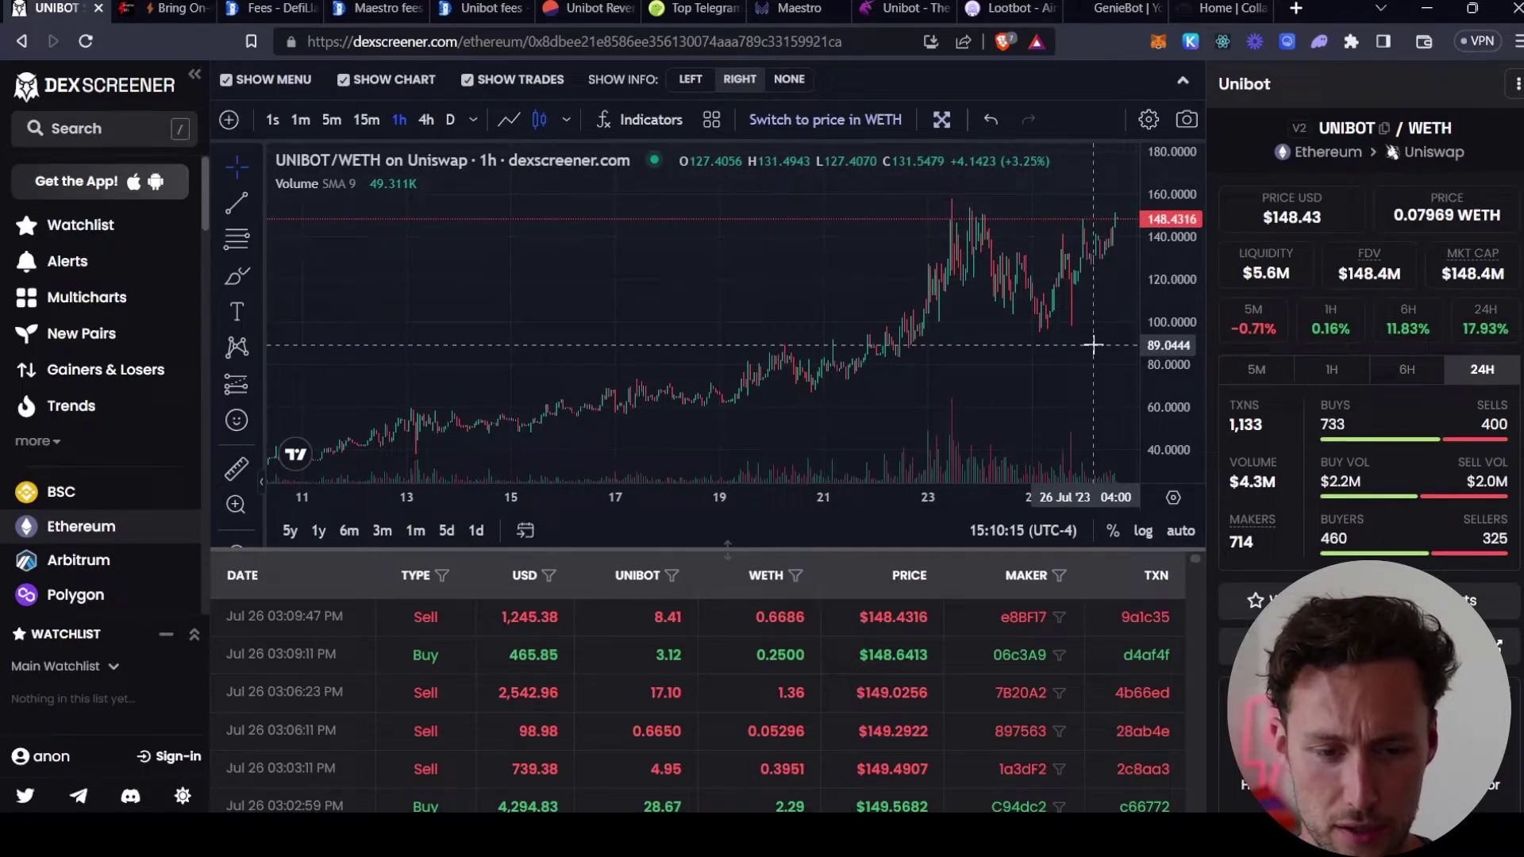
# Switch from the Unibot price chart to DefiLlama's fees ranking and examine the protocols listed around Maestro
pyautogui.scroll(-3, 1088, 346)
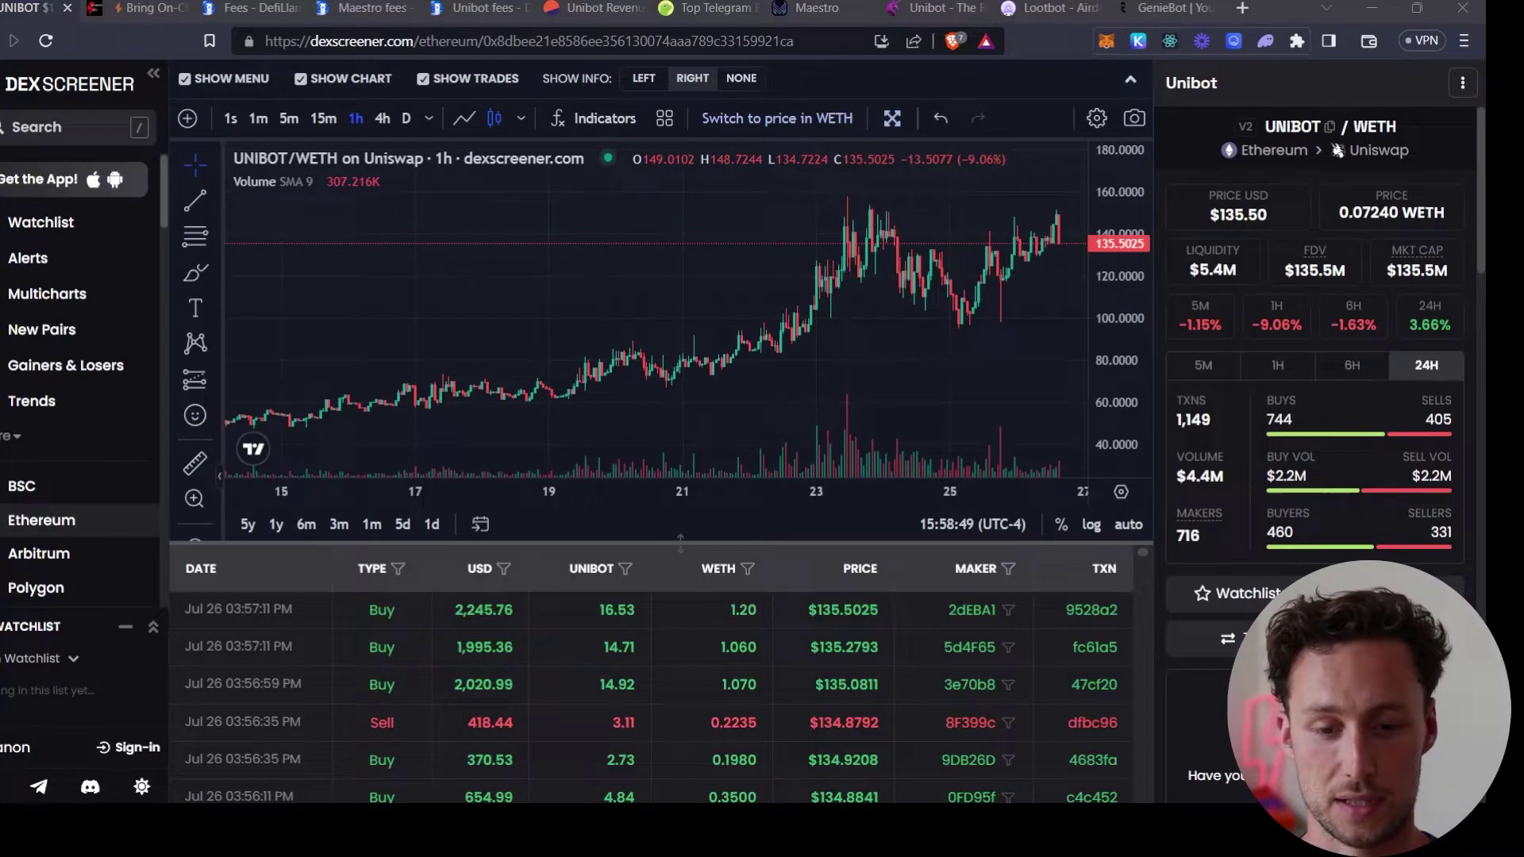
pyautogui.click(285, 5)
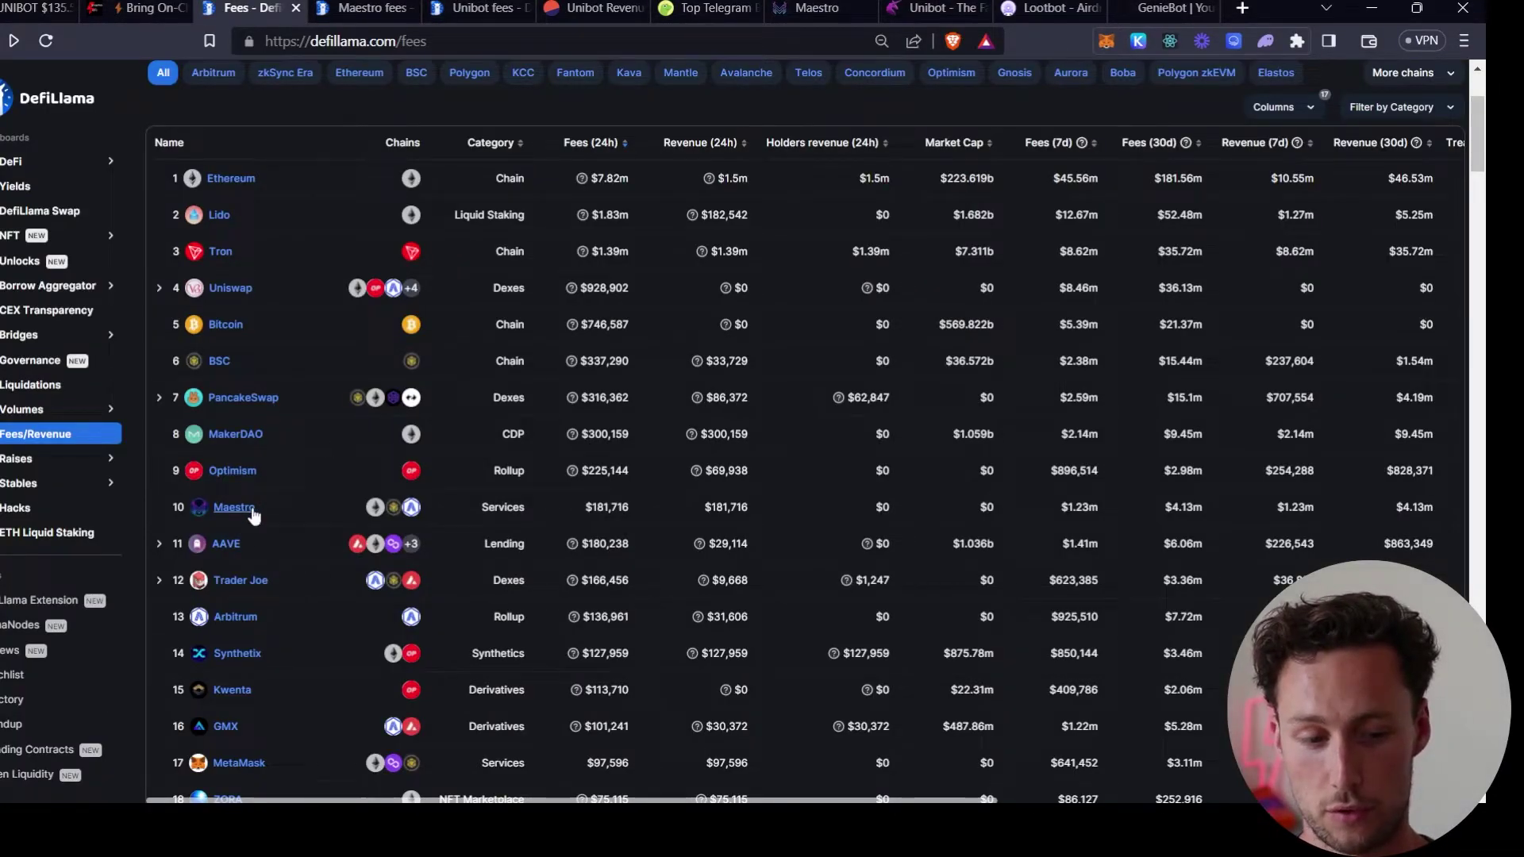
pyautogui.scroll(-1, 256, 511)
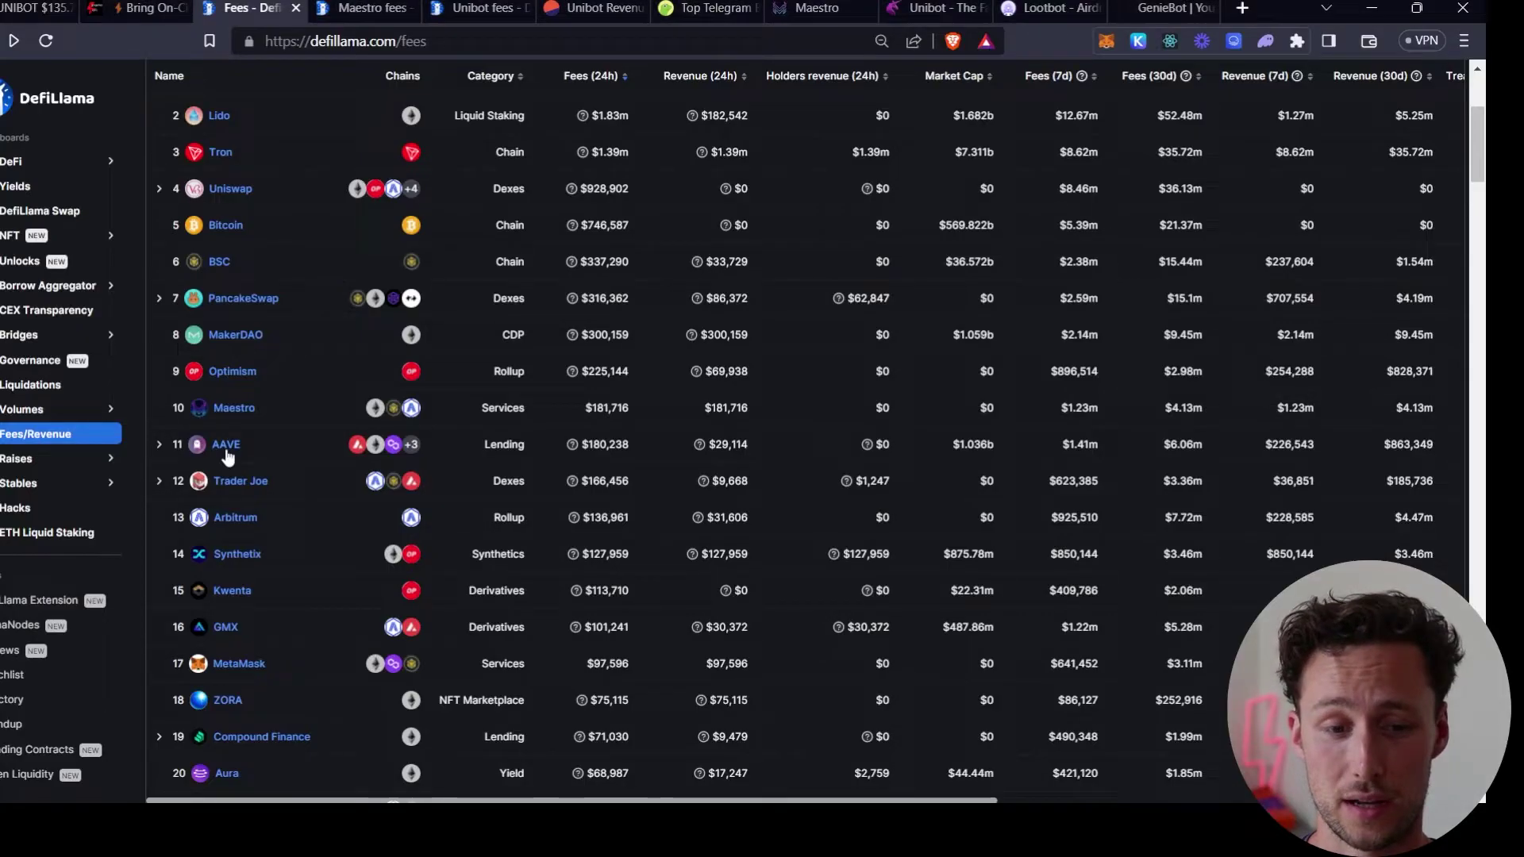
# Compare the daily fees and revenue charts of Maestro and Unibot on their DefiLlama pages
pyautogui.hotkey('ctrl', 'Tab')
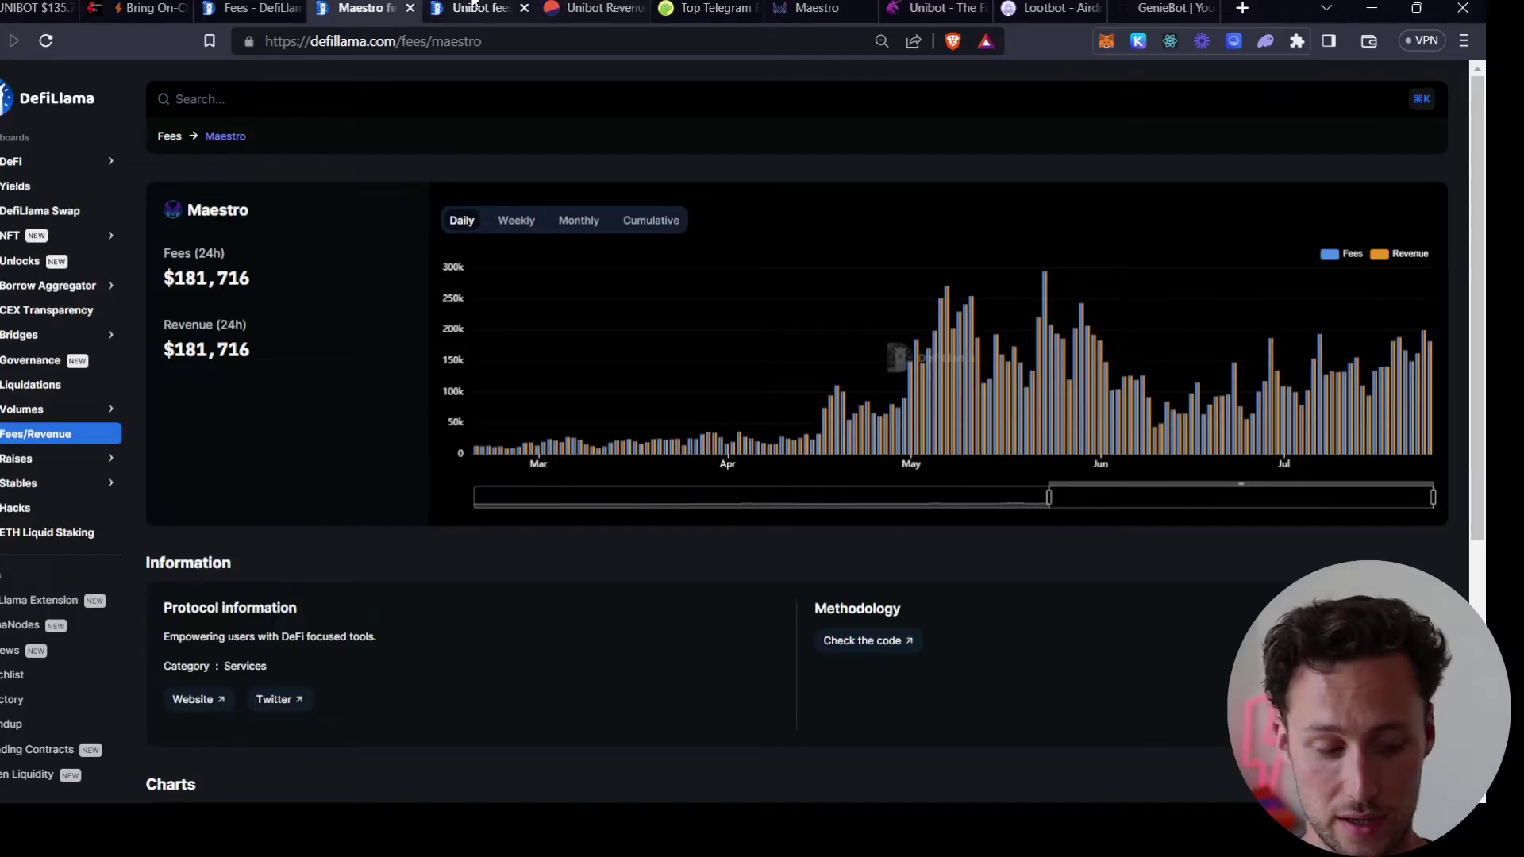
pyautogui.click(472, 5)
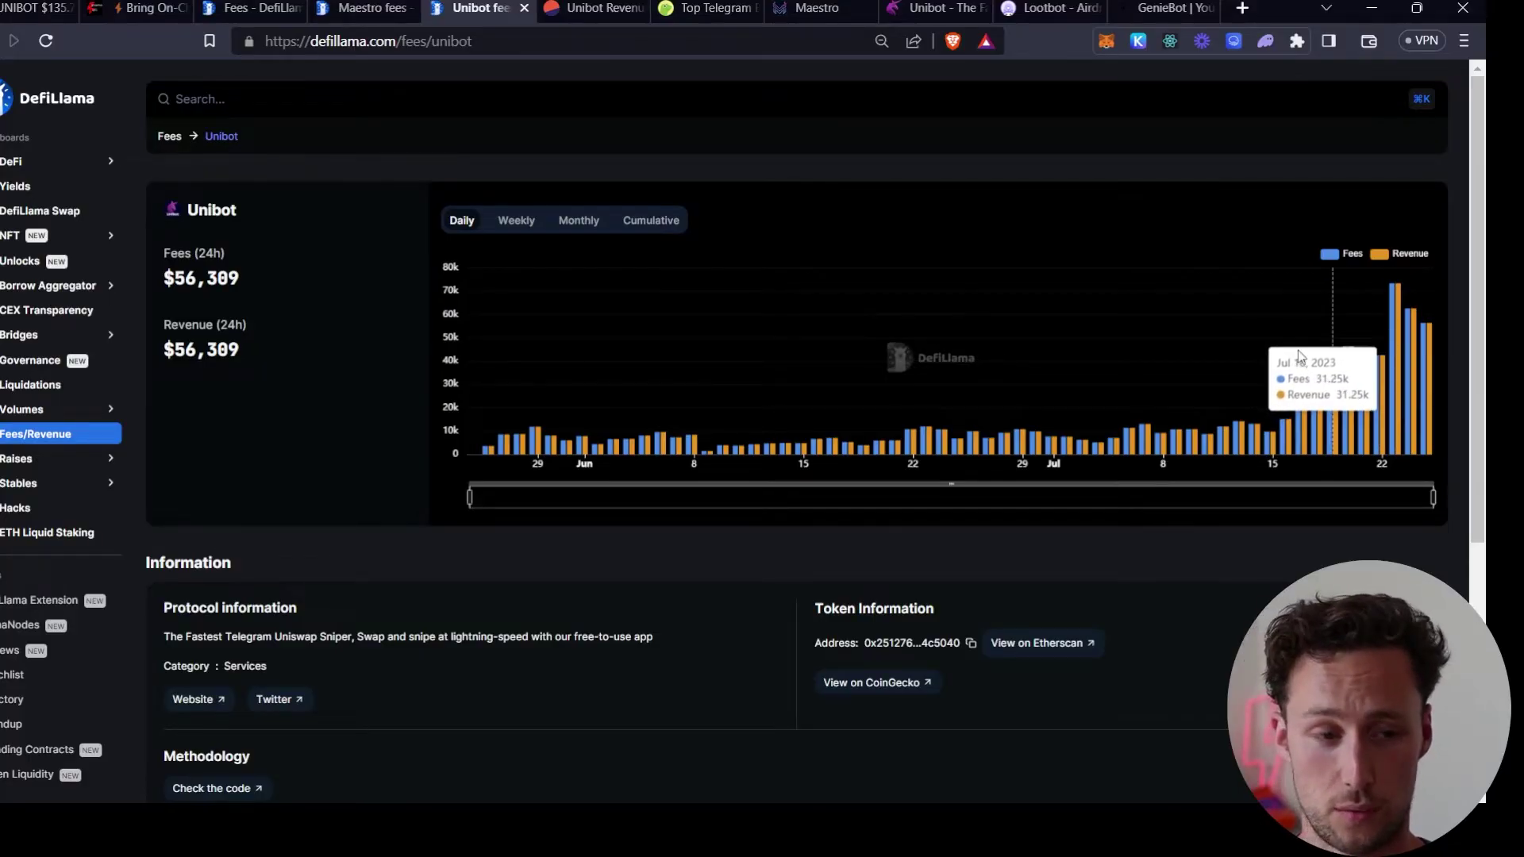
pyautogui.click(35, 7)
pyautogui.click(474, 8)
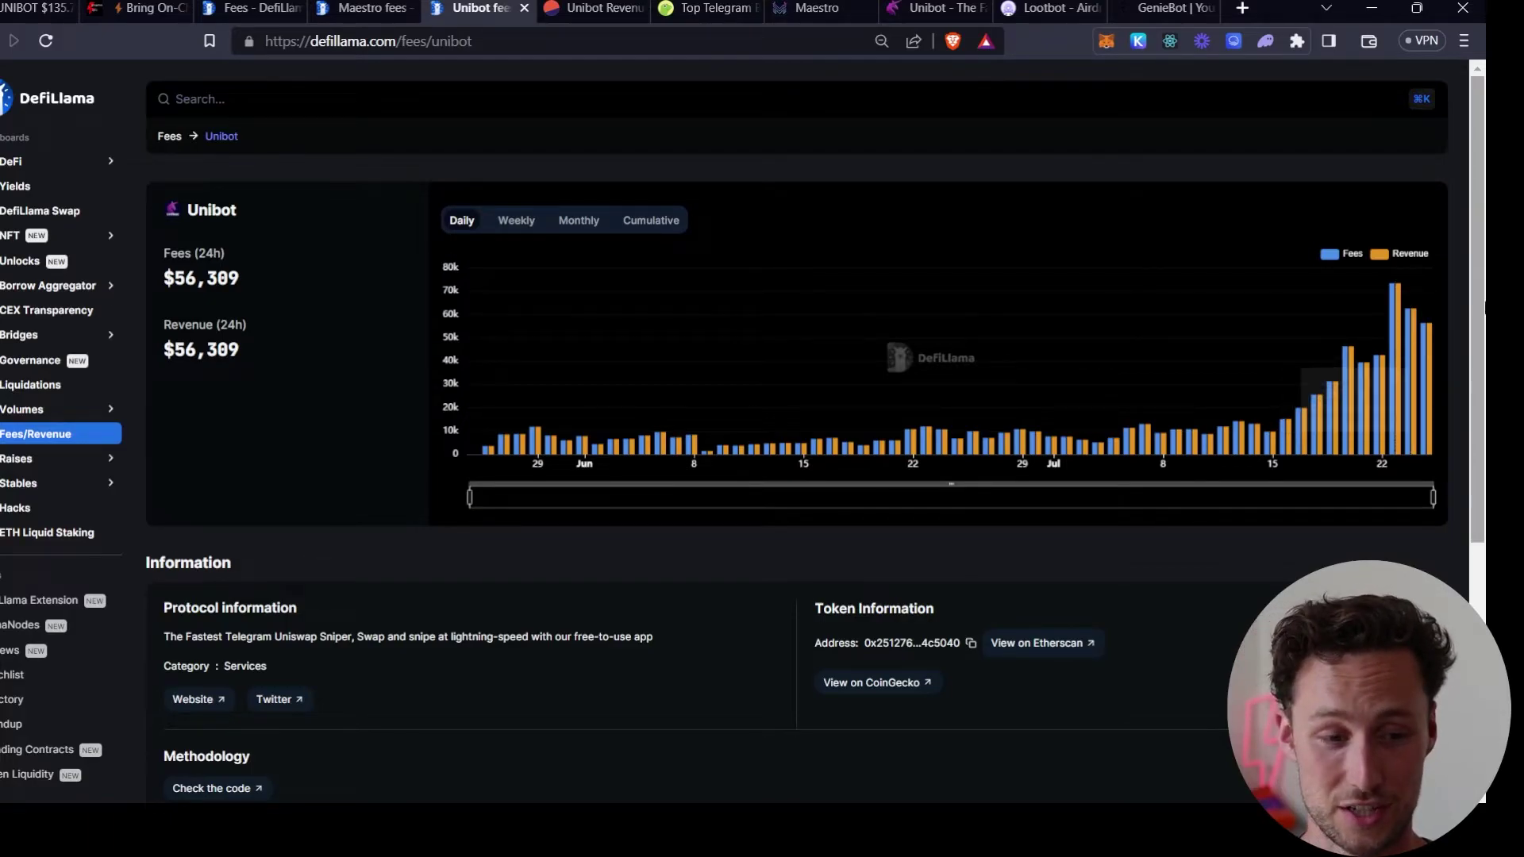
# Examine Unibot's daily revenue and cumulative unique users on Dune and return to its DexScreener price chart
pyautogui.click(596, 8)
pyautogui.scroll(-1, 898, 164)
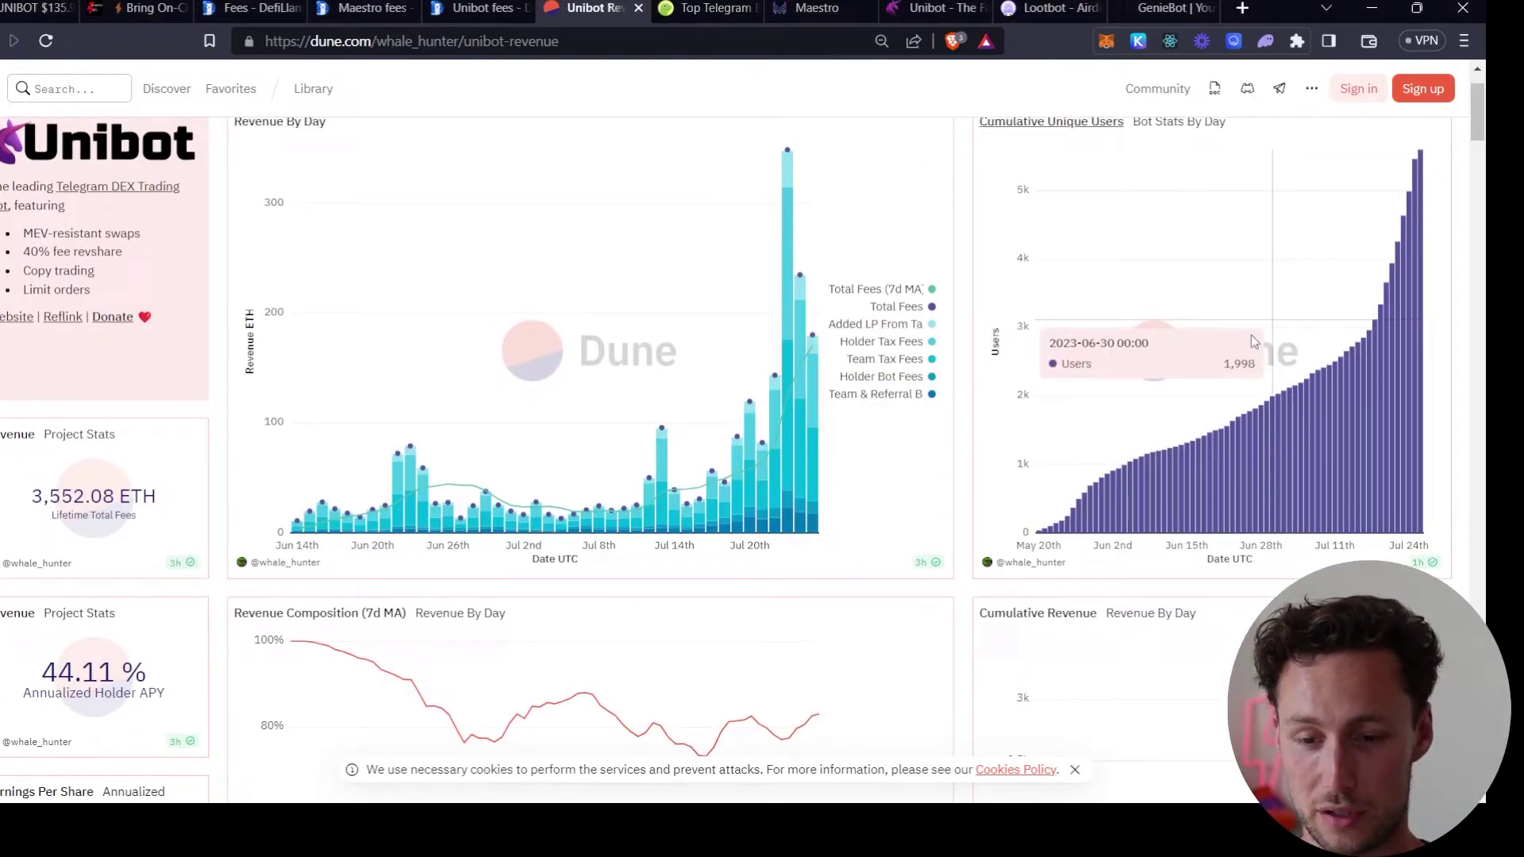
pyautogui.moveTo(1297, 442)
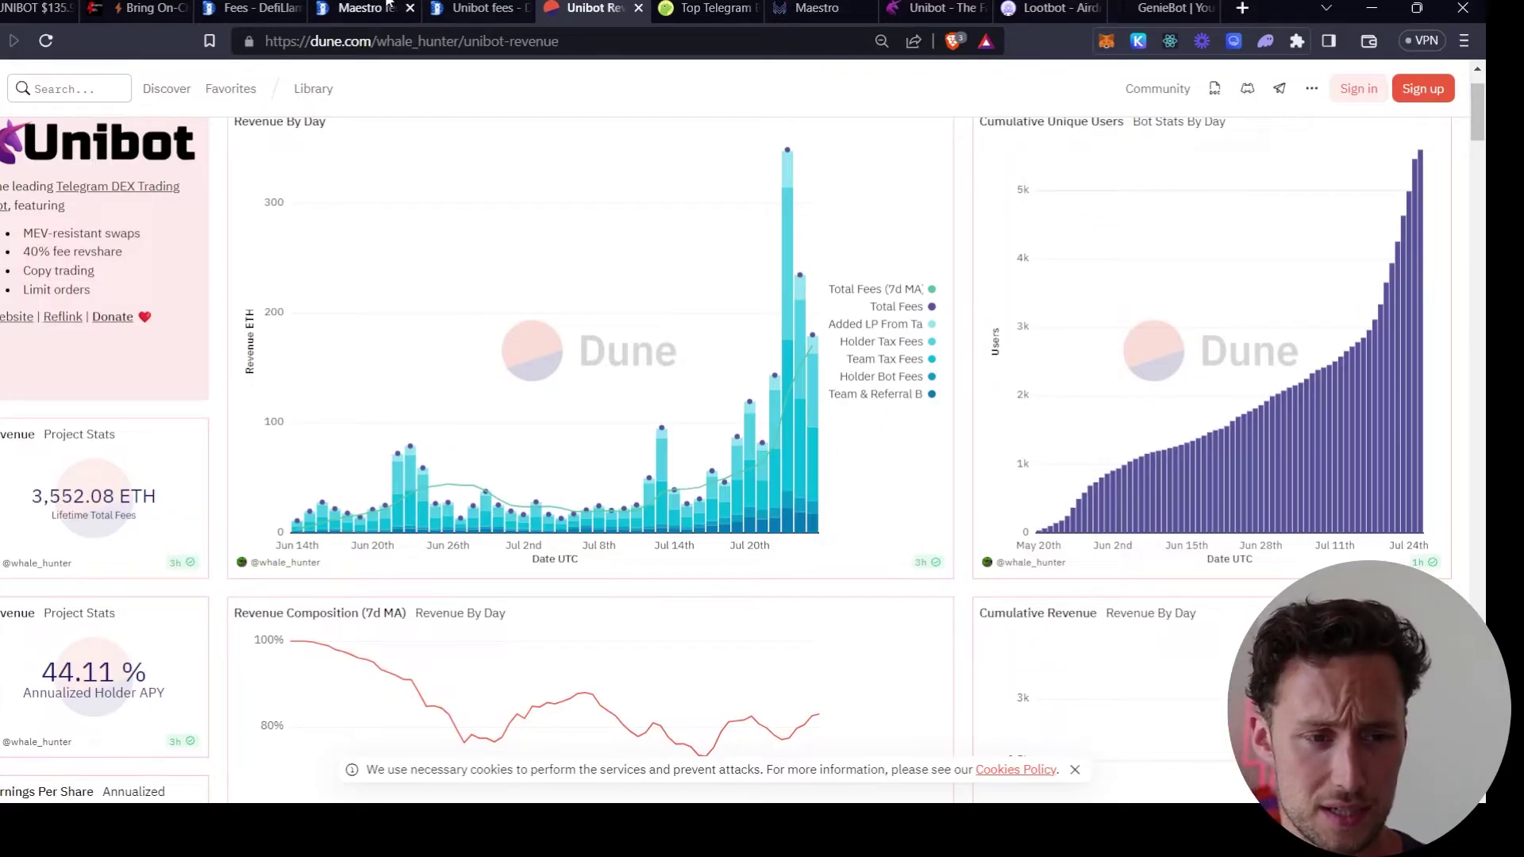
pyautogui.click(40, 6)
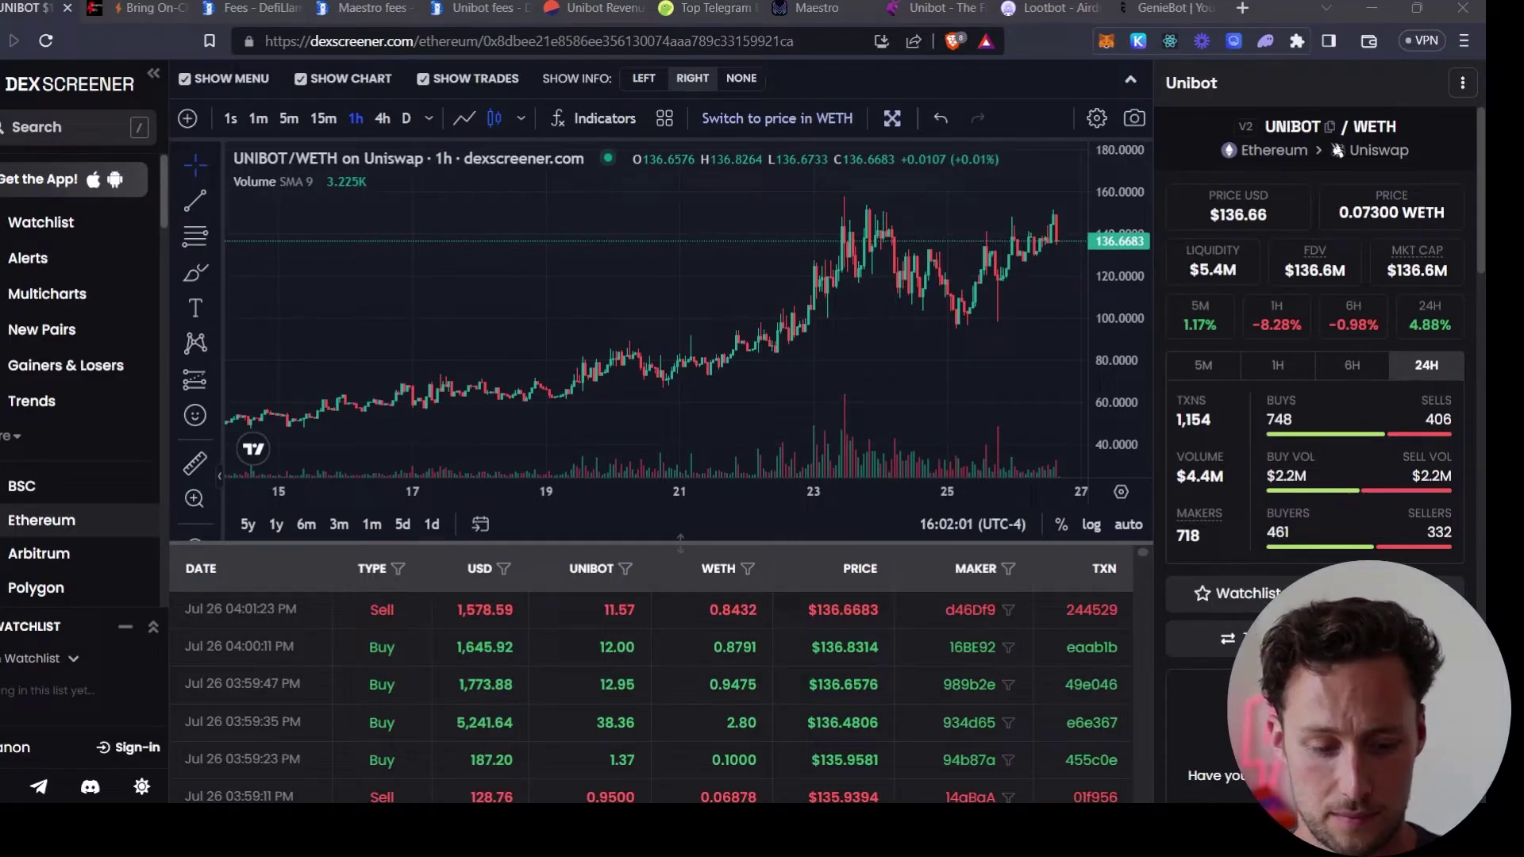
# Switch to CoinGecko's Telegram Bots page and review the category's market cap, largest gainers and coin list
pyautogui.click(685, 7)
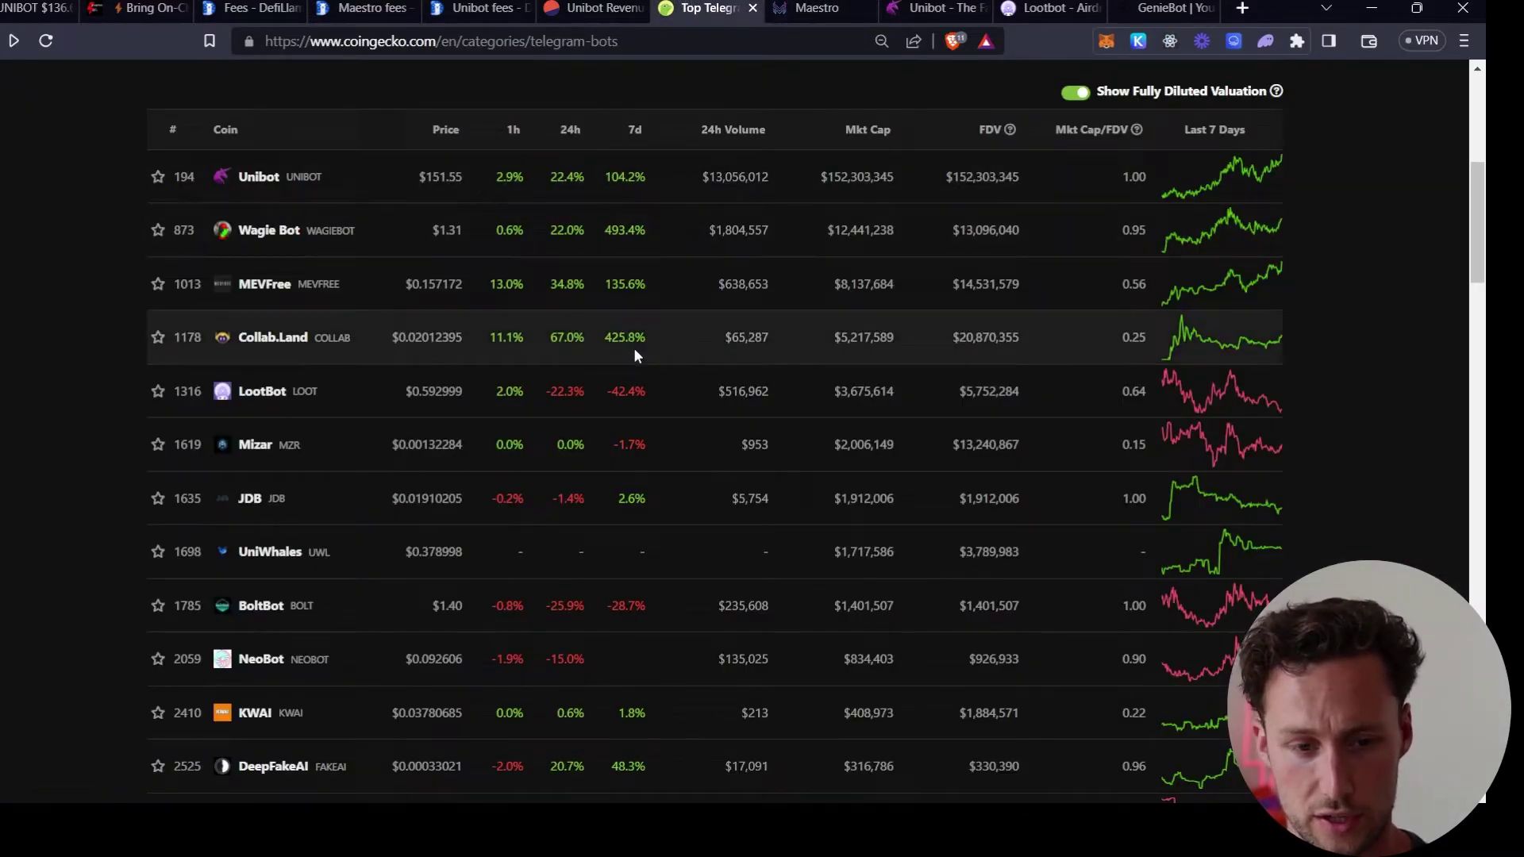
pyautogui.scroll(7, 633, 383)
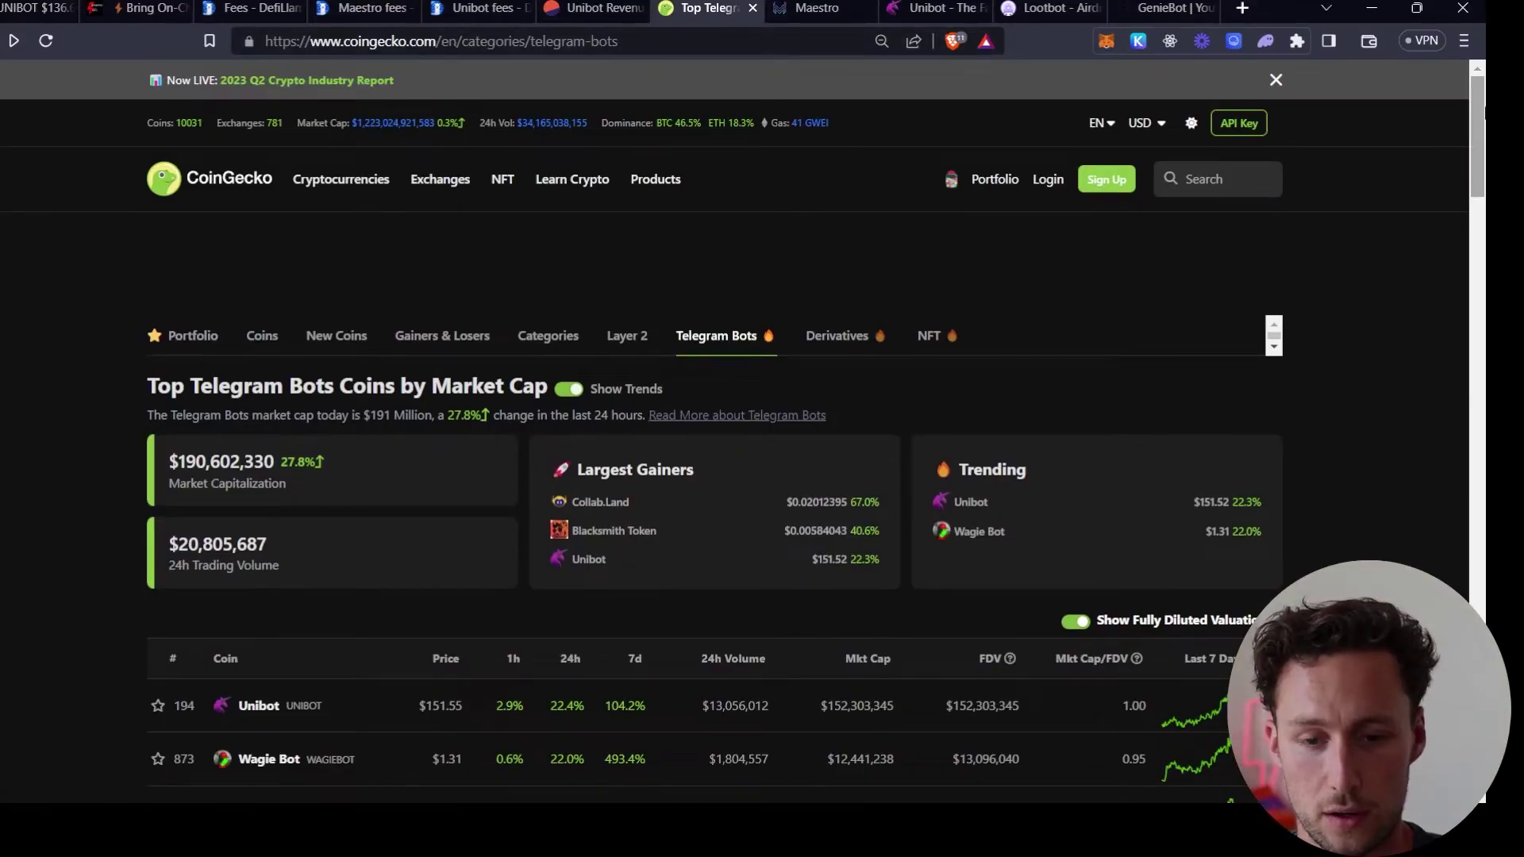
pyautogui.moveTo(1477, 114); pyautogui.dragTo(1479, 164)
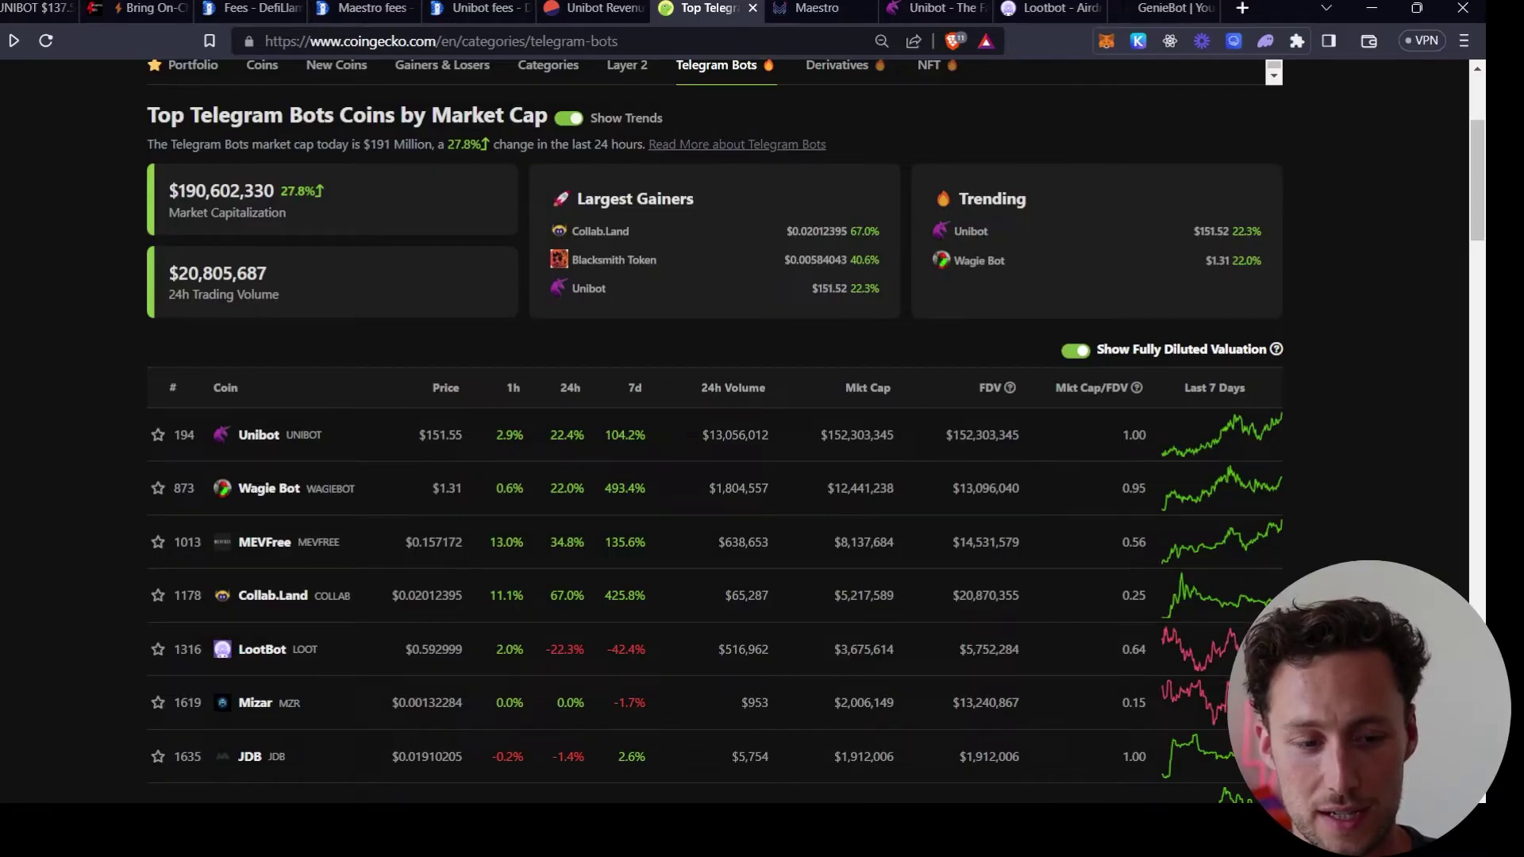
pyautogui.scroll(-5, 794, 432)
pyautogui.scroll(-1, 794, 432)
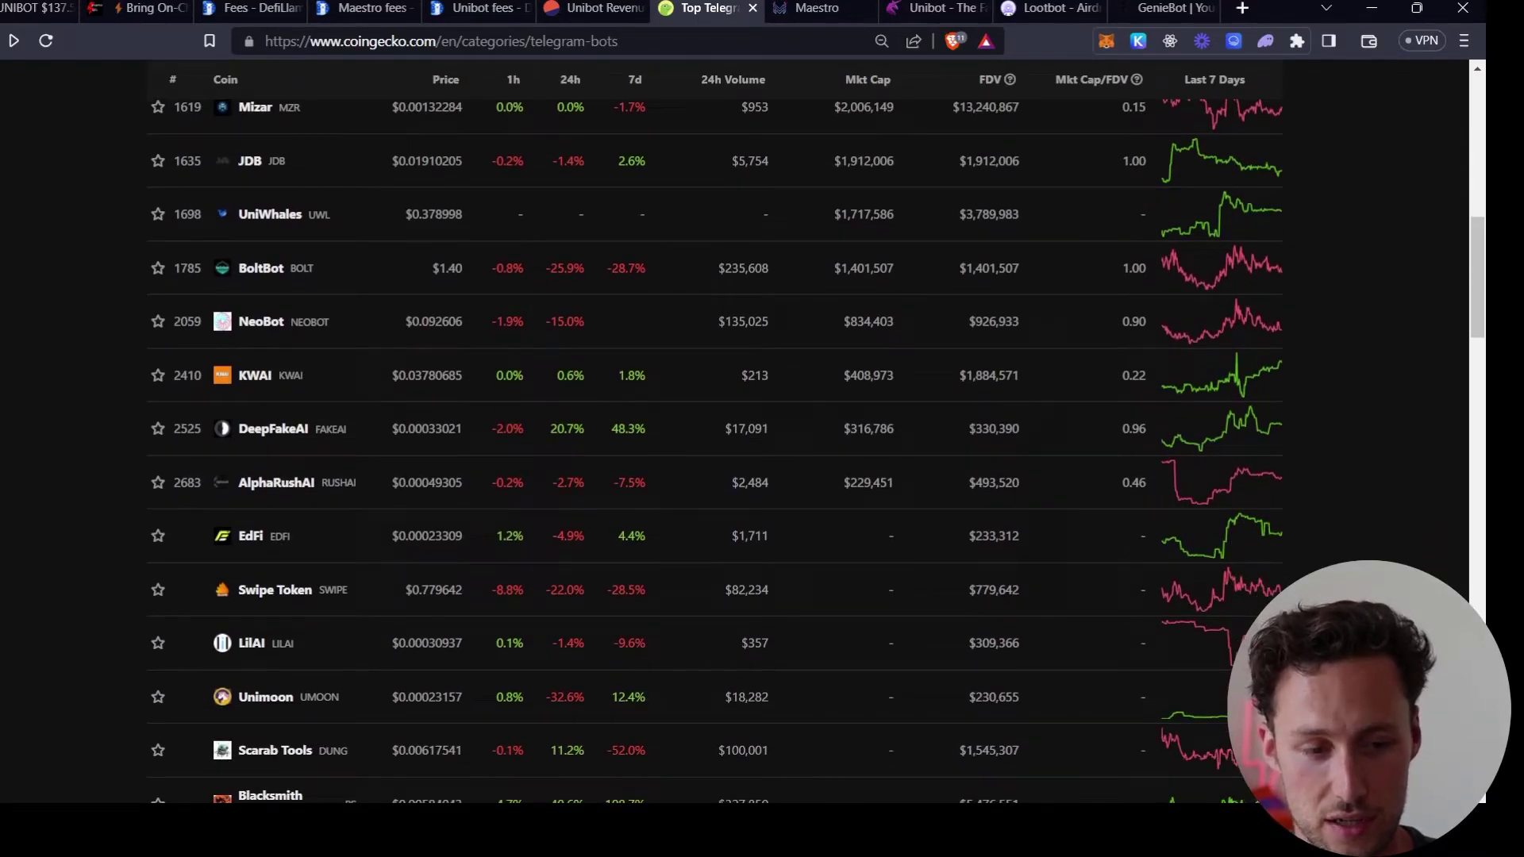
pyautogui.scroll(10, 794, 433)
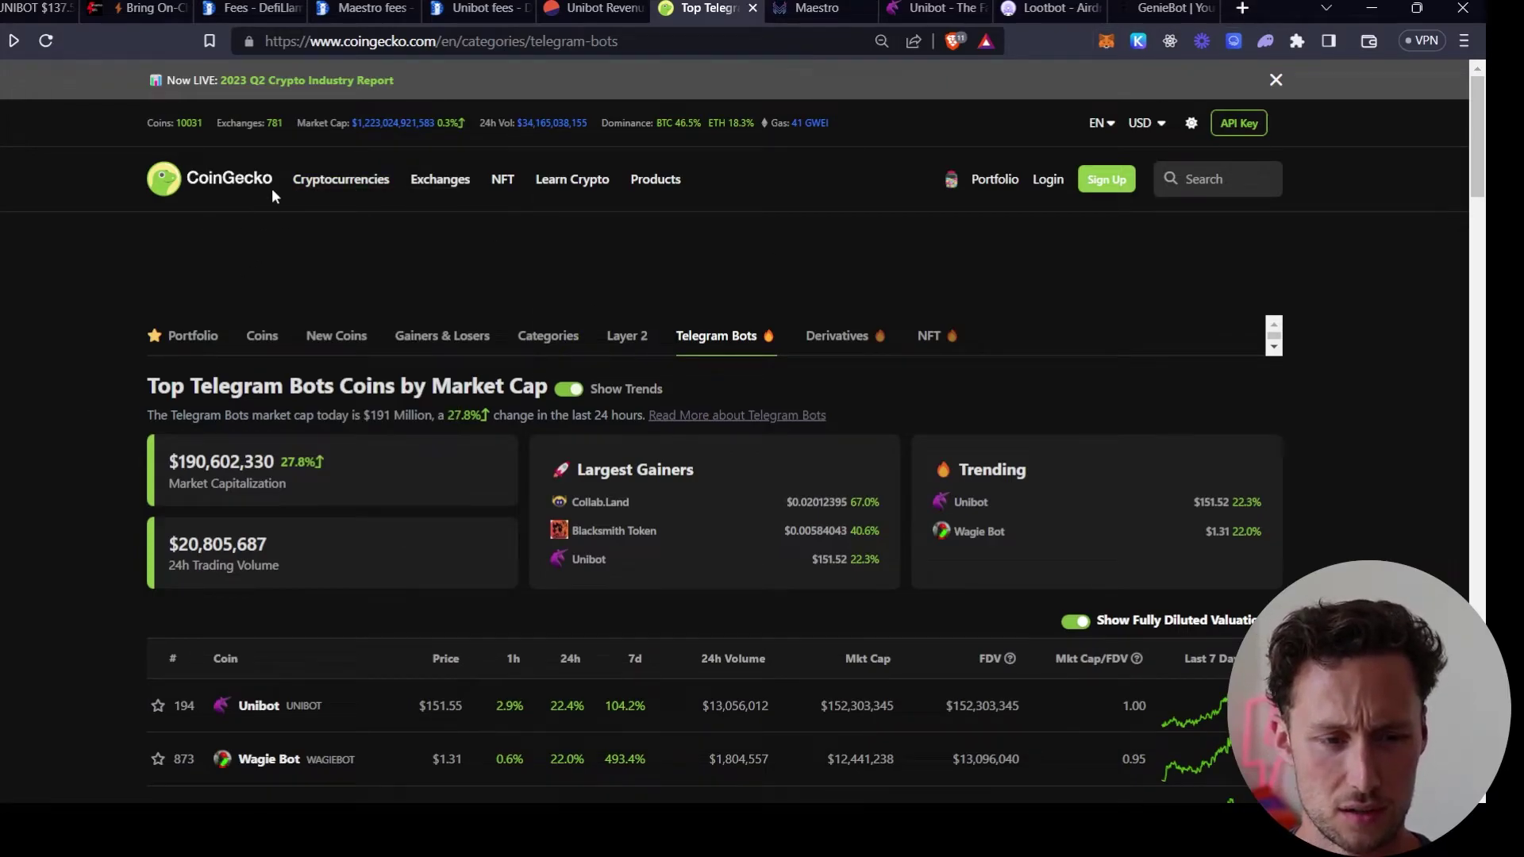
# Open CoinGecko's overview of cryptocurrency categories and look through the ranking by market cap
pyautogui.moveTo(317, 188)
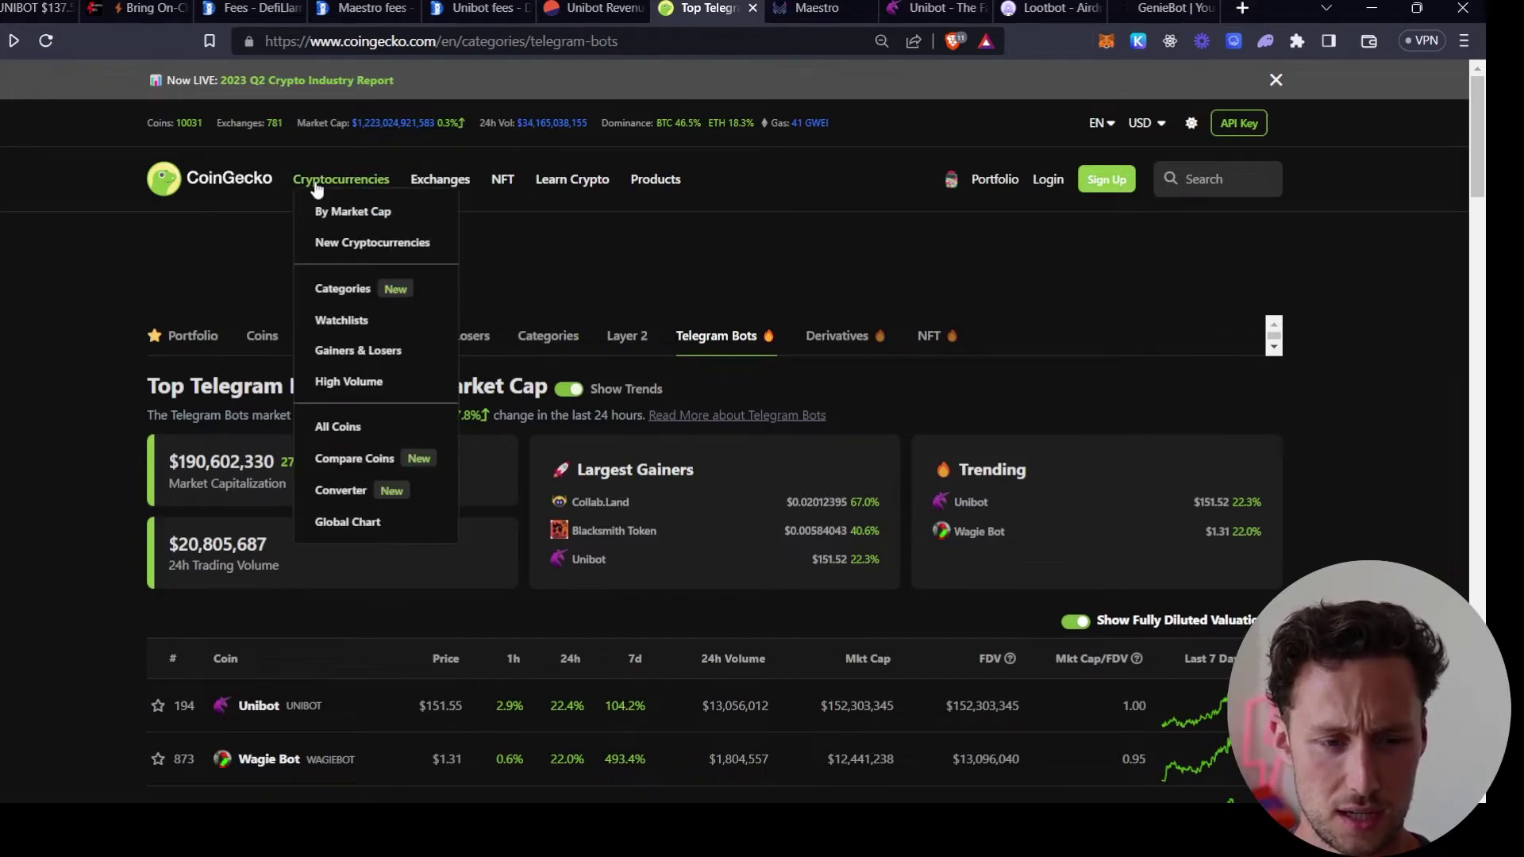
pyautogui.click(369, 296)
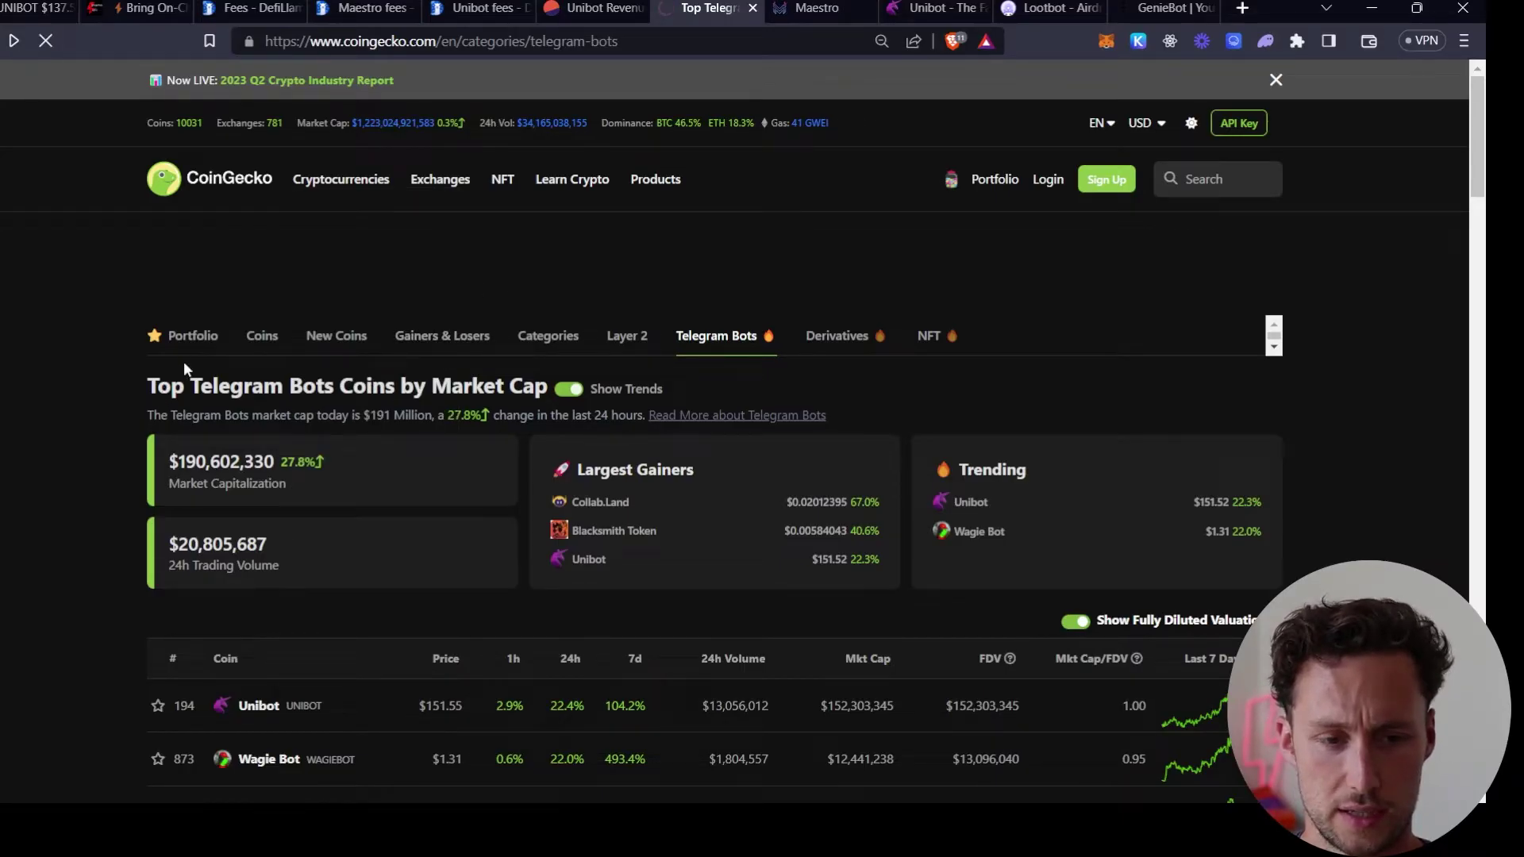
pyautogui.moveTo(341, 179)
pyautogui.click(341, 288)
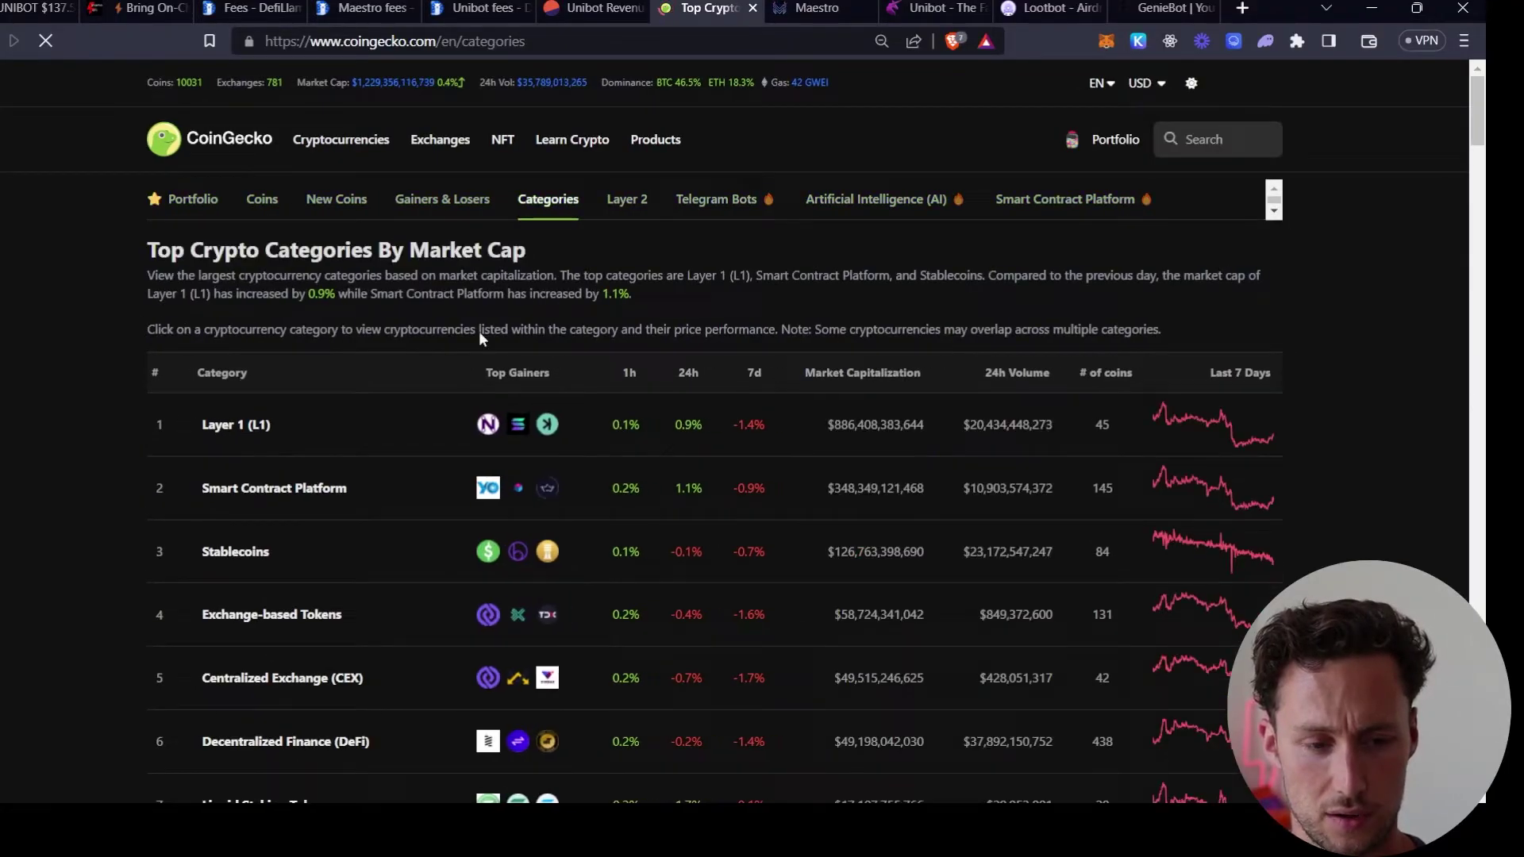
pyautogui.scroll(-6, 275, 384)
pyautogui.scroll(-5, 278, 393)
pyautogui.scroll(12, 413, 405)
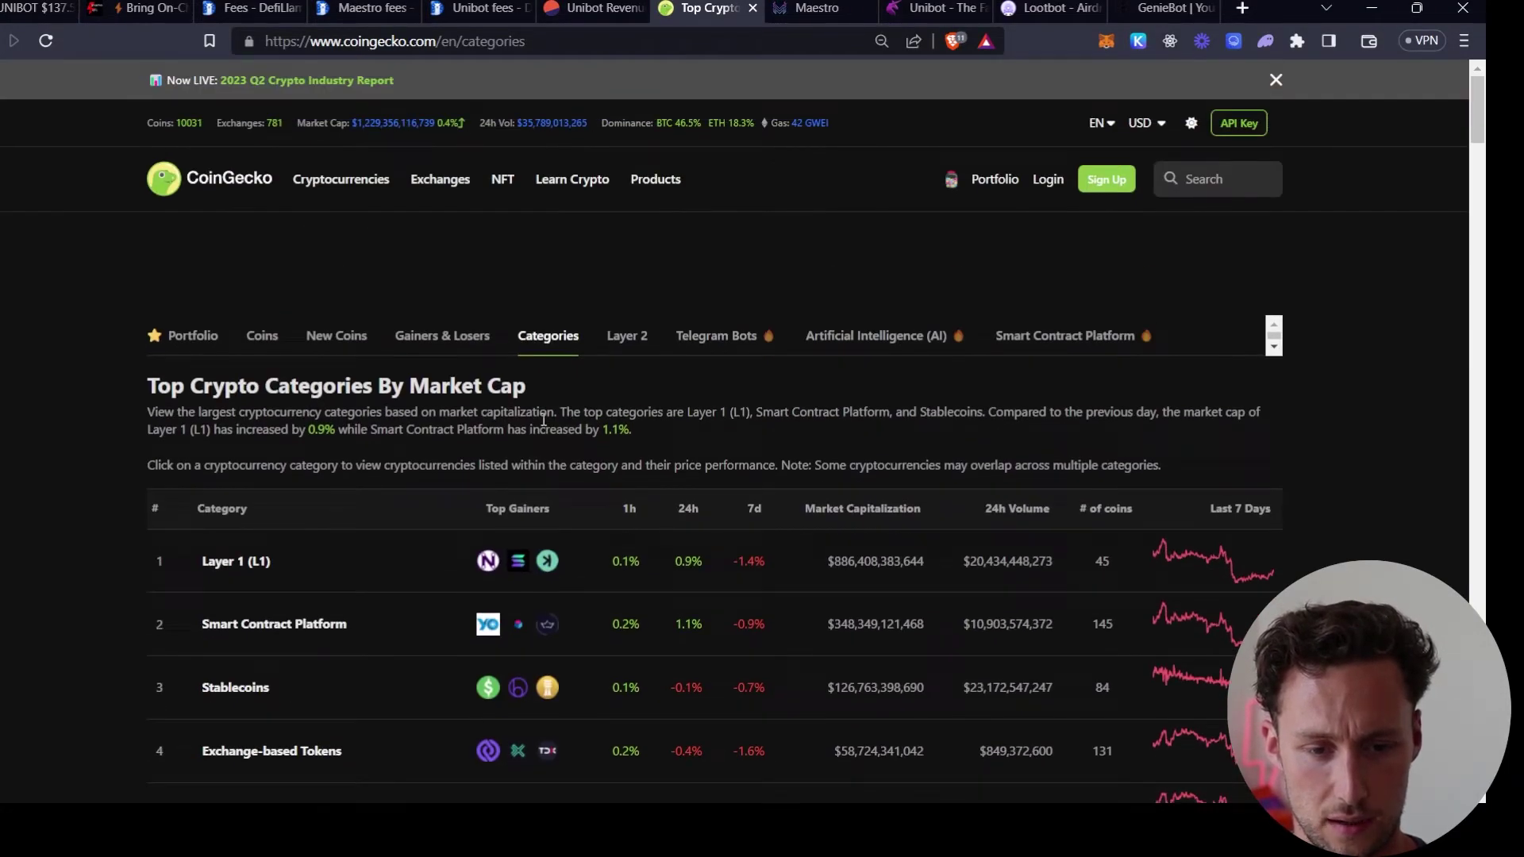
# Find "telegram" on the categories page, open the Telegram Bots category and review its coins
pyautogui.hotkey('ctrl', 'f')
pyautogui.write('telegram')
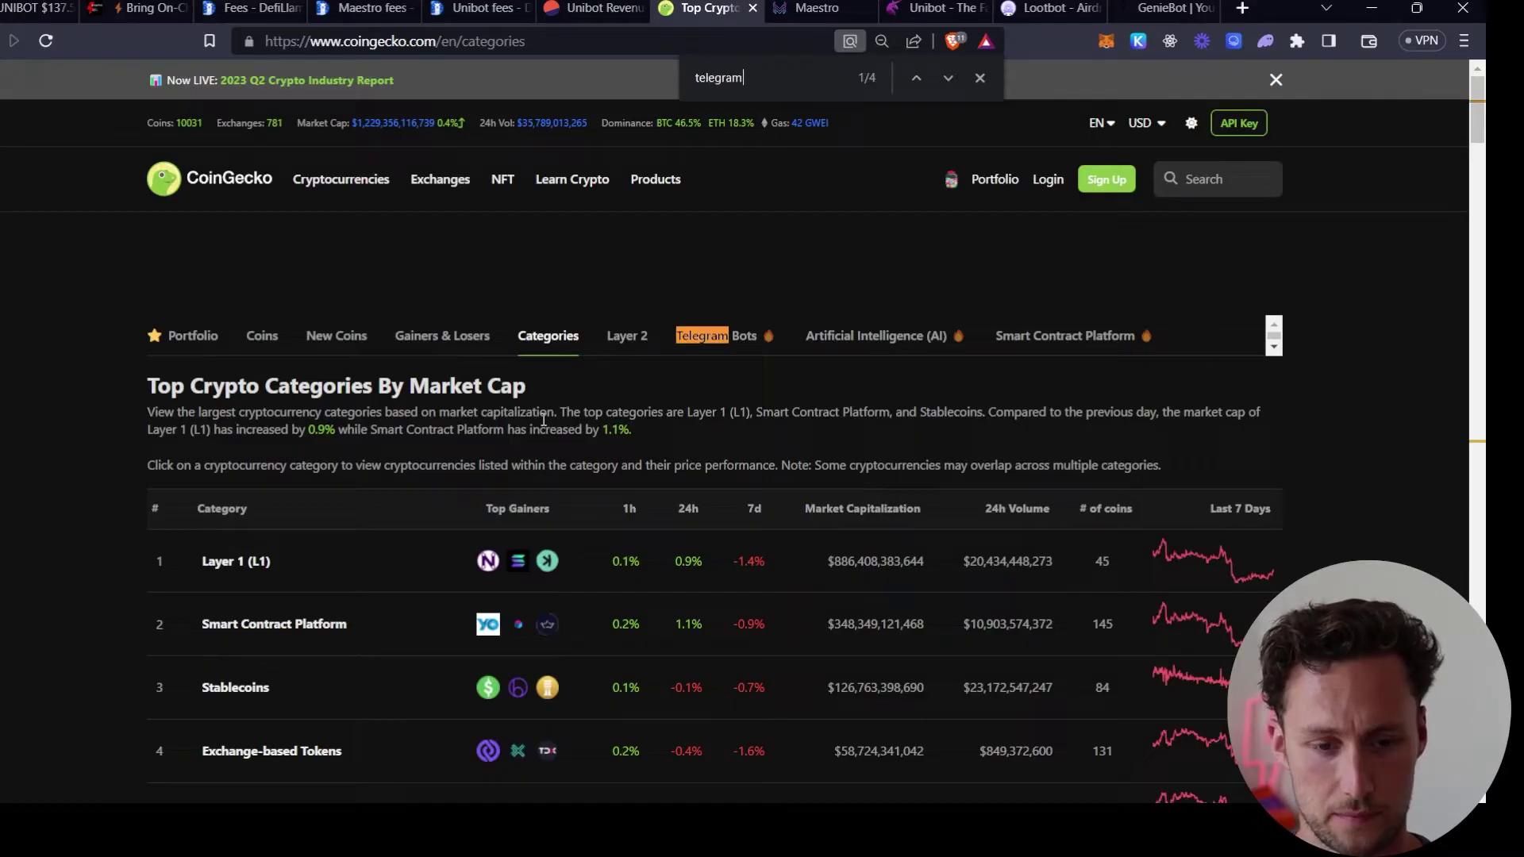
pyautogui.click(948, 78)
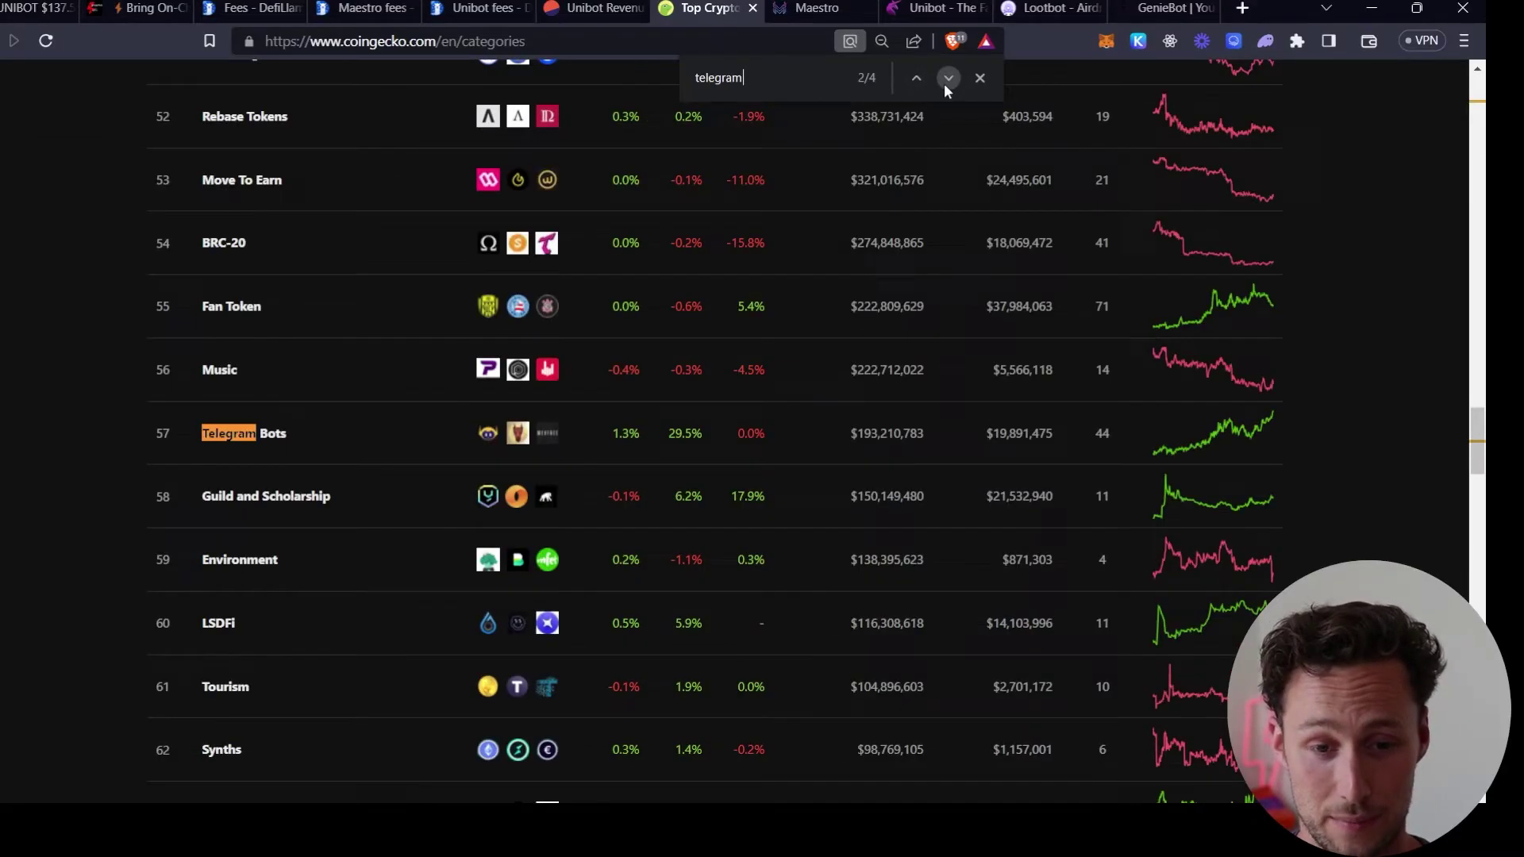
pyautogui.click(245, 435)
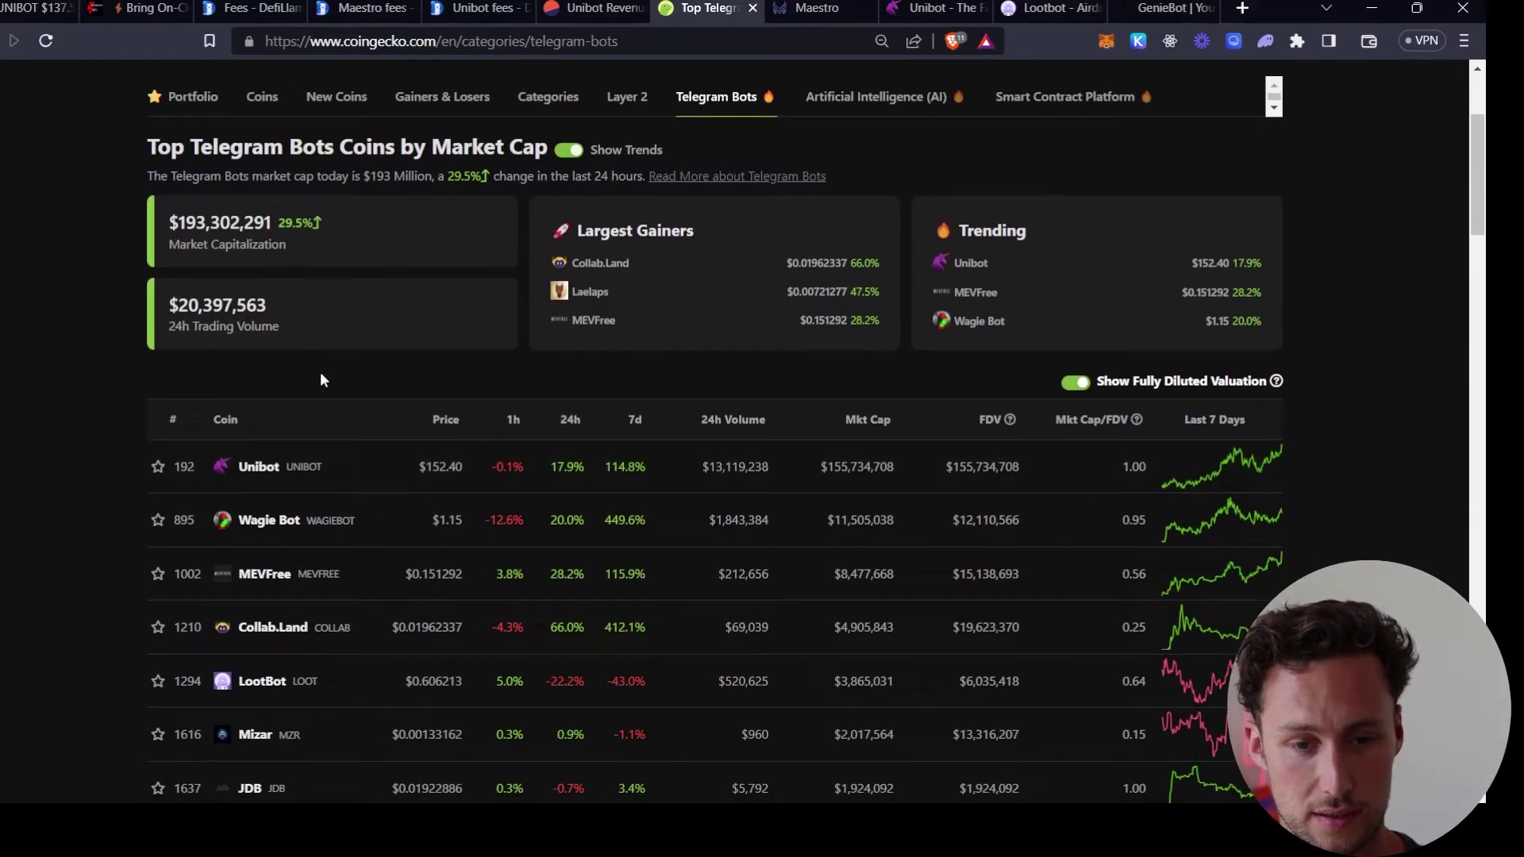
pyautogui.scroll(-1, 350, 536)
pyautogui.scroll(-1, 349, 536)
pyautogui.scroll(-2, 355, 454)
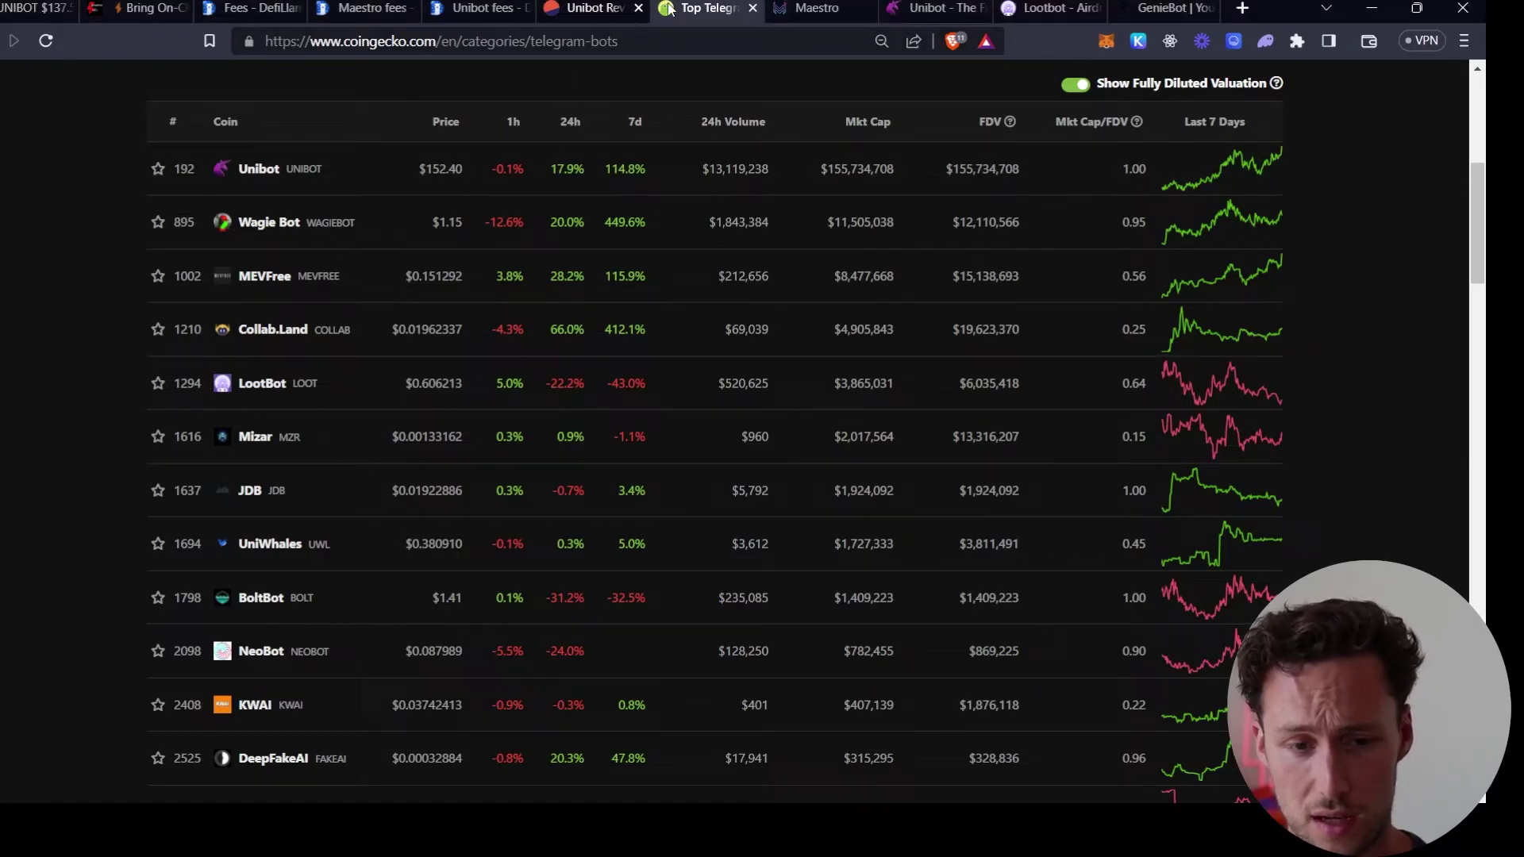
# Switch to the Maestro website and read its introduction and the Maestro Sniper Bot features
pyautogui.click(805, 8)
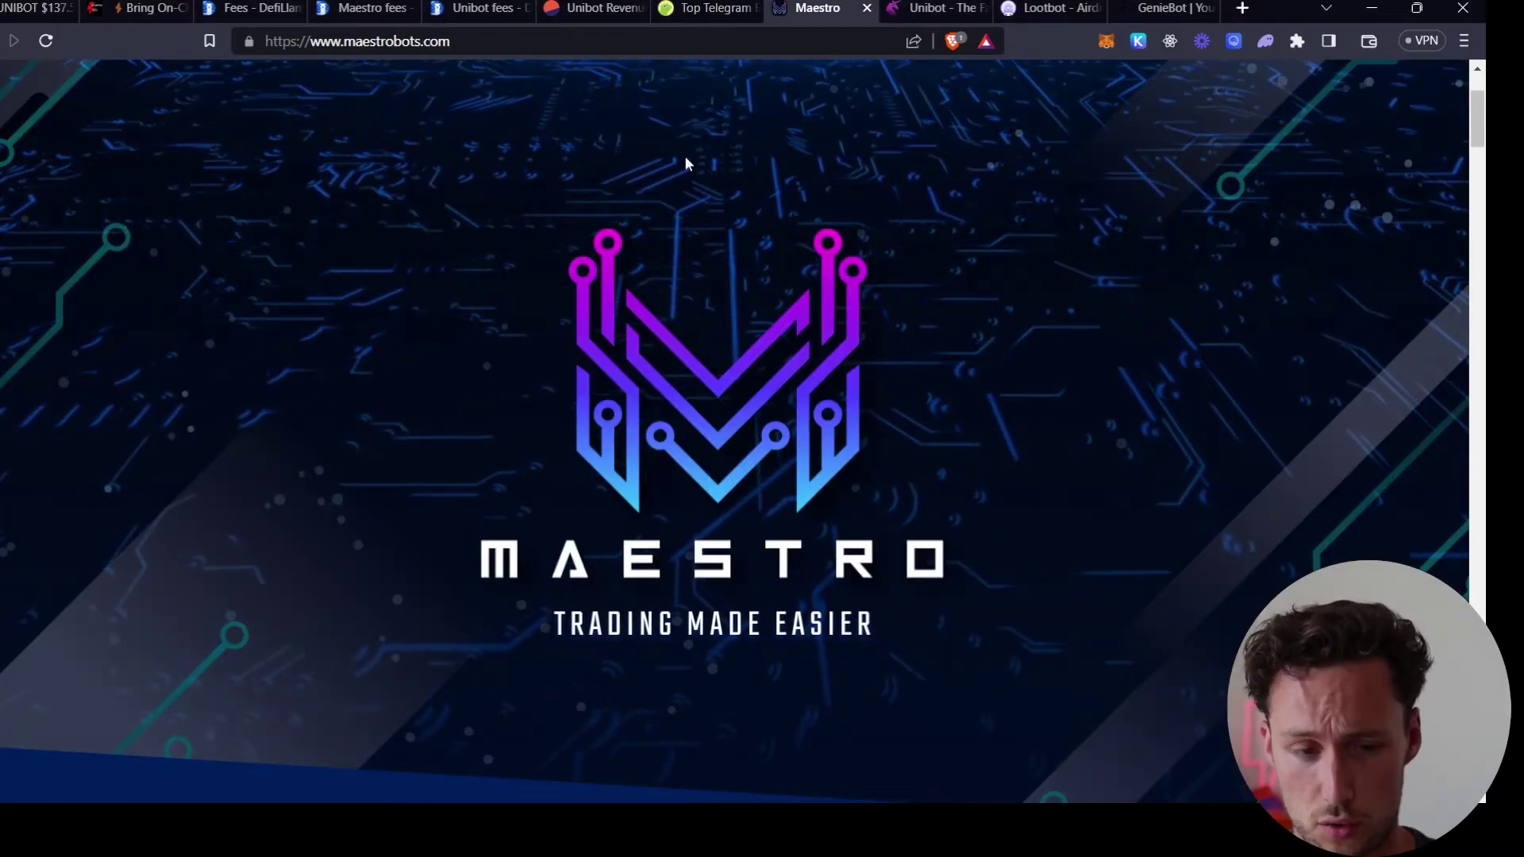
pyautogui.click(706, 8)
pyautogui.click(805, 8)
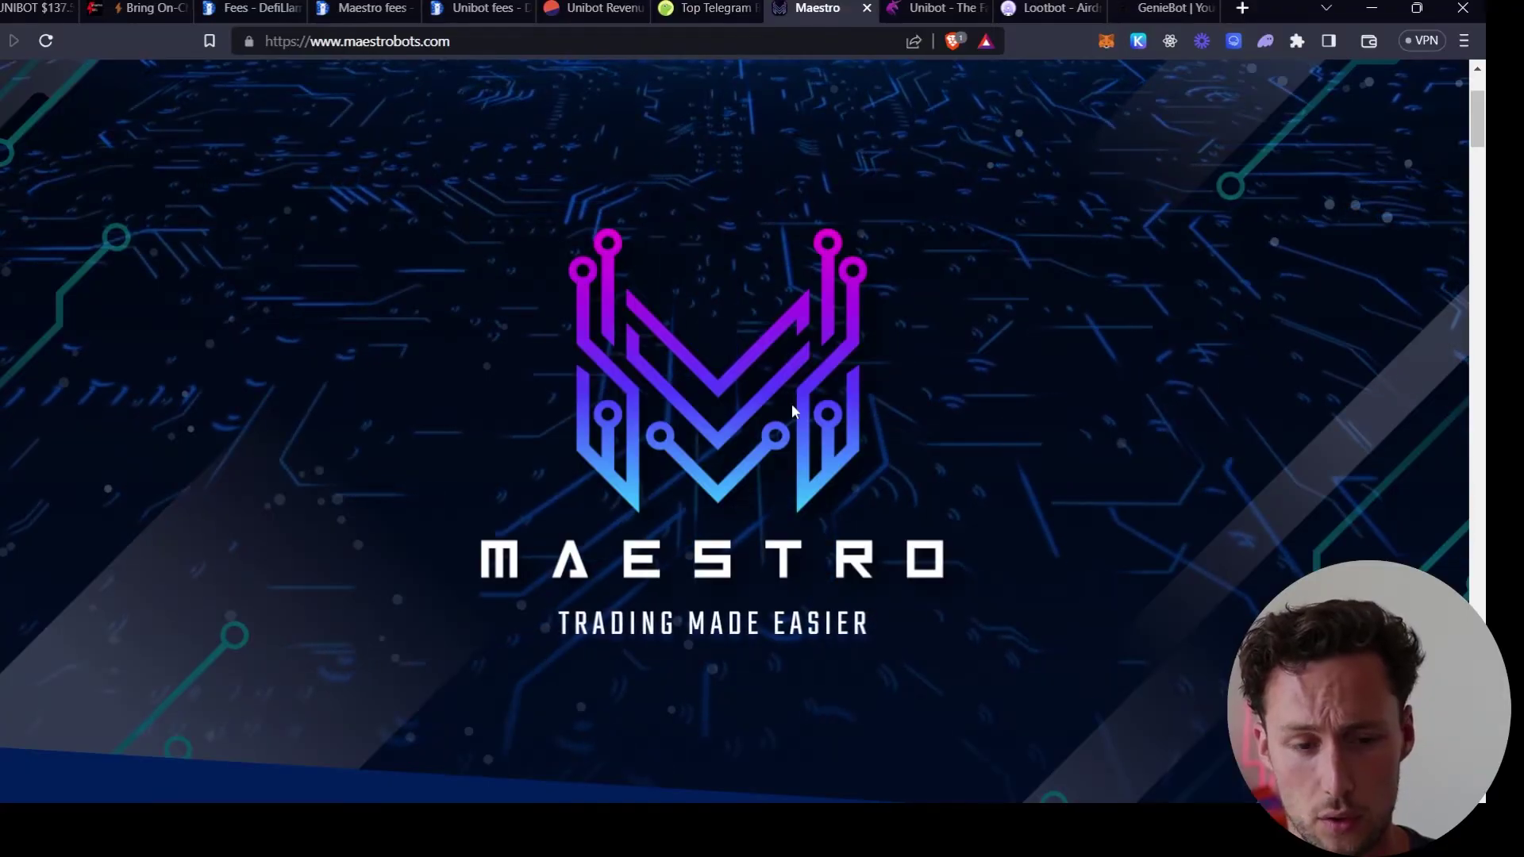
pyautogui.scroll(-8, 812, 430)
pyautogui.scroll(-3, 868, 443)
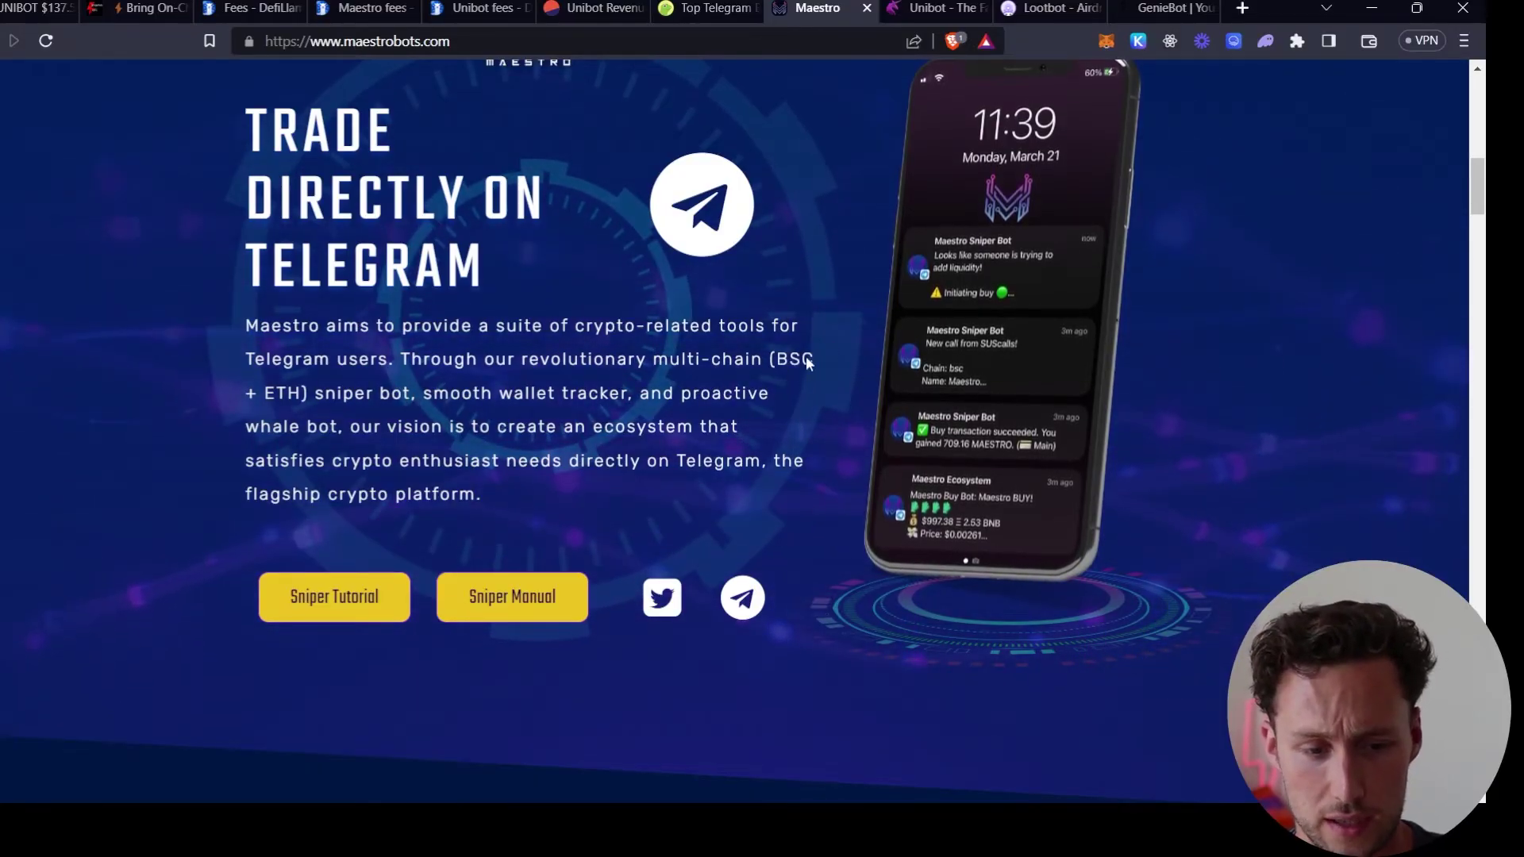
pyautogui.scroll(-5, 762, 453)
pyautogui.scroll(-8, 762, 452)
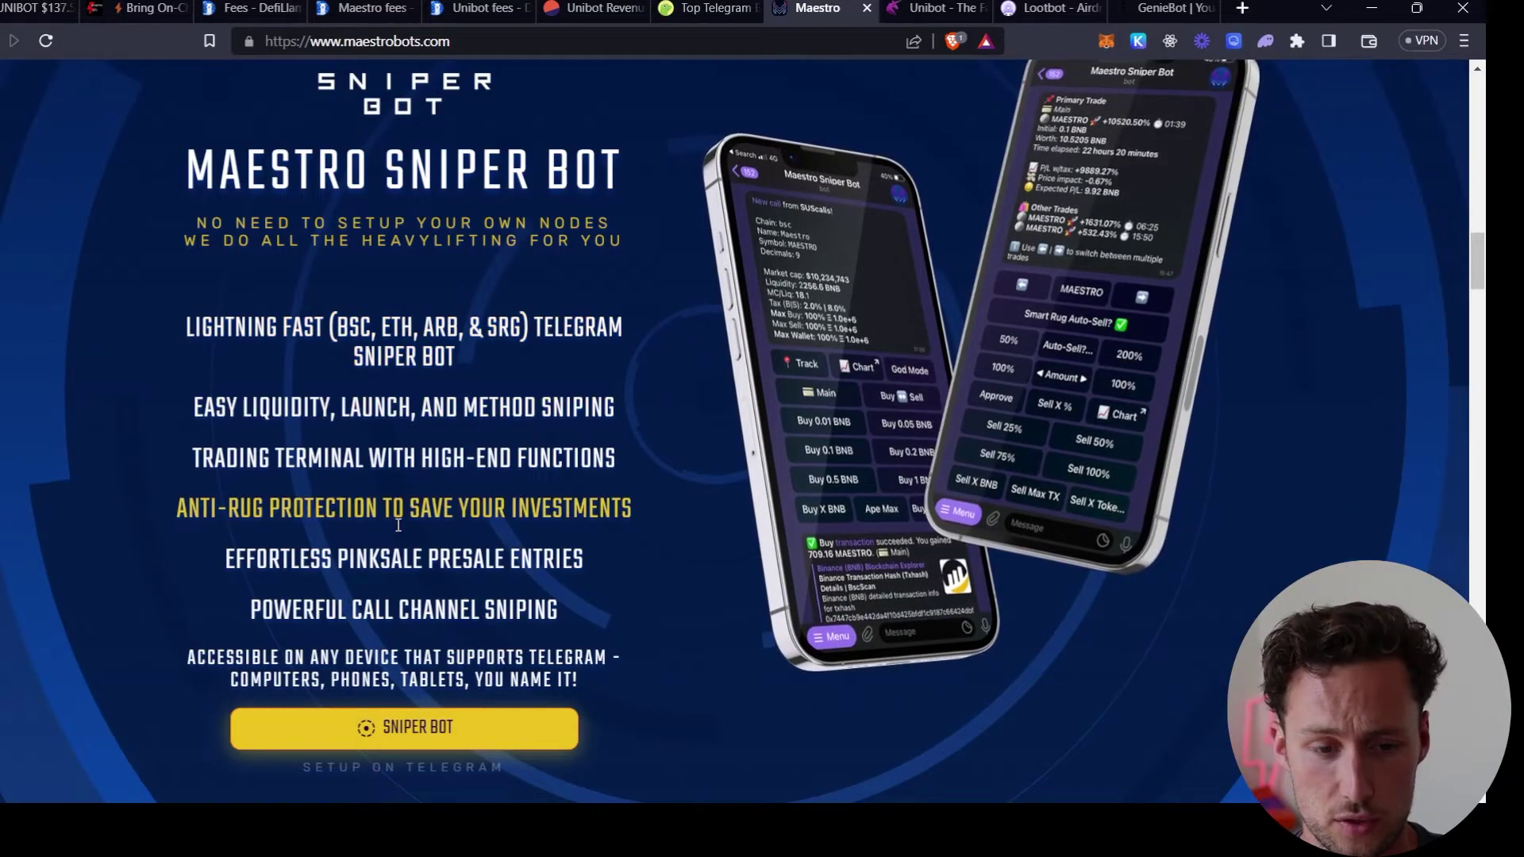
# Read the Maestro Whale Bot section, covering its whale transaction notifications and wallet watching
pyautogui.scroll(-10, 346, 500)
pyautogui.scroll(-4, 409, 446)
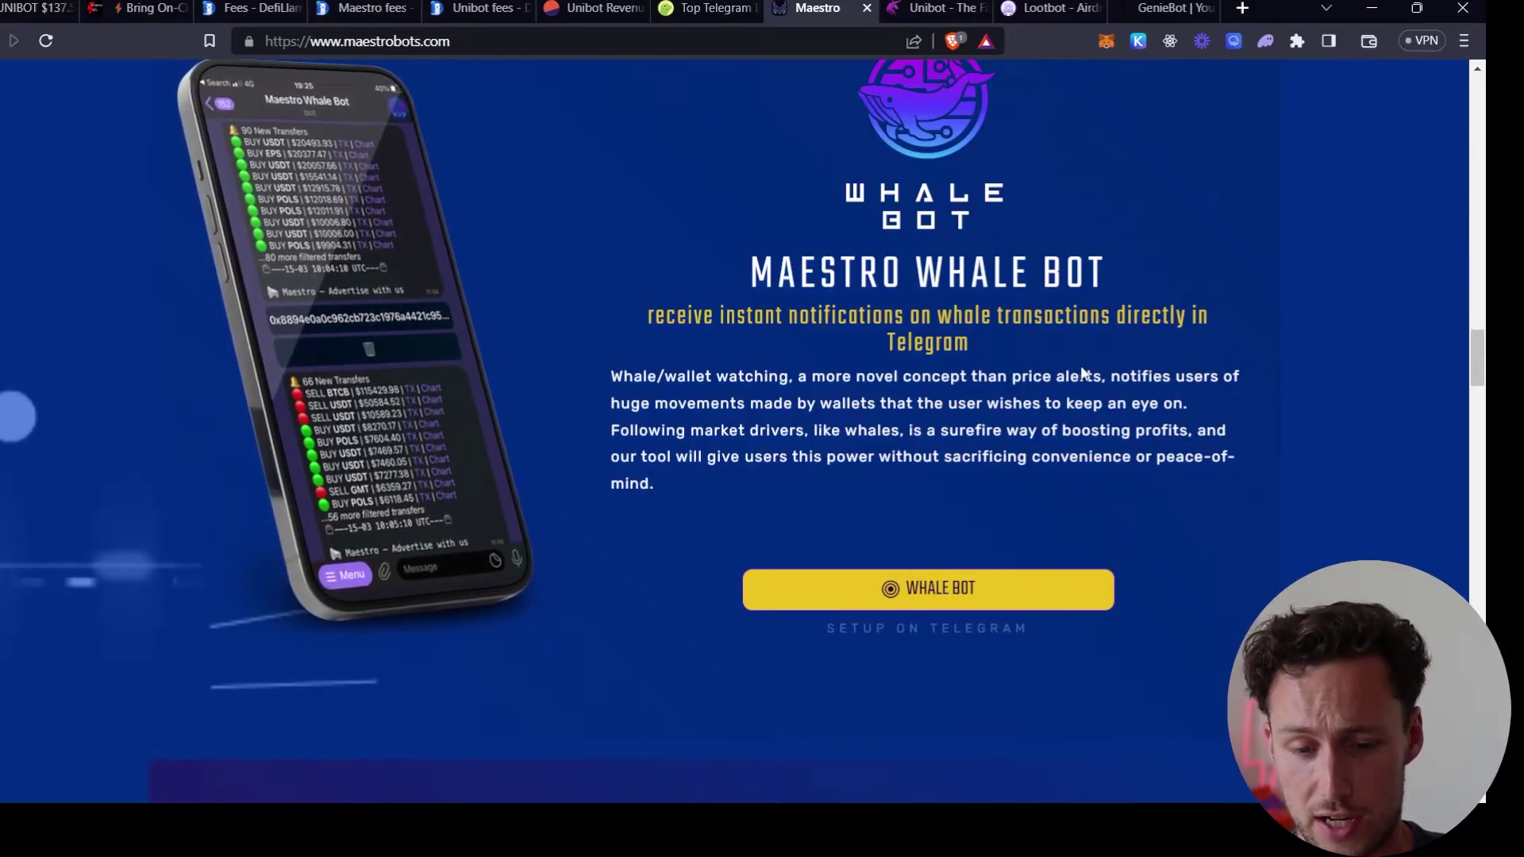
pyautogui.moveTo(1052, 371); pyautogui.dragTo(834, 269)
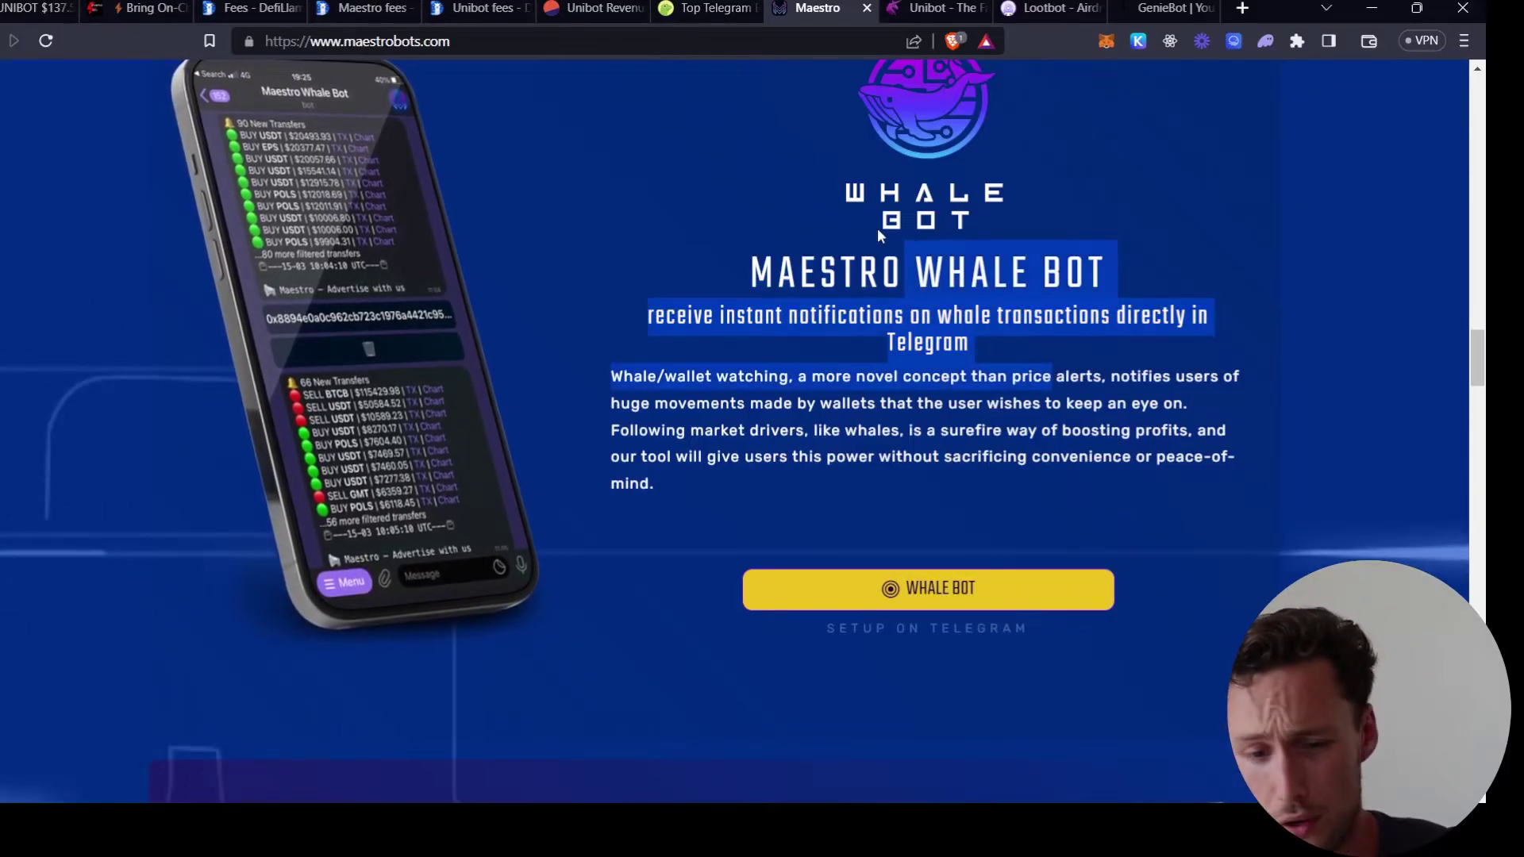
pyautogui.click(834, 270)
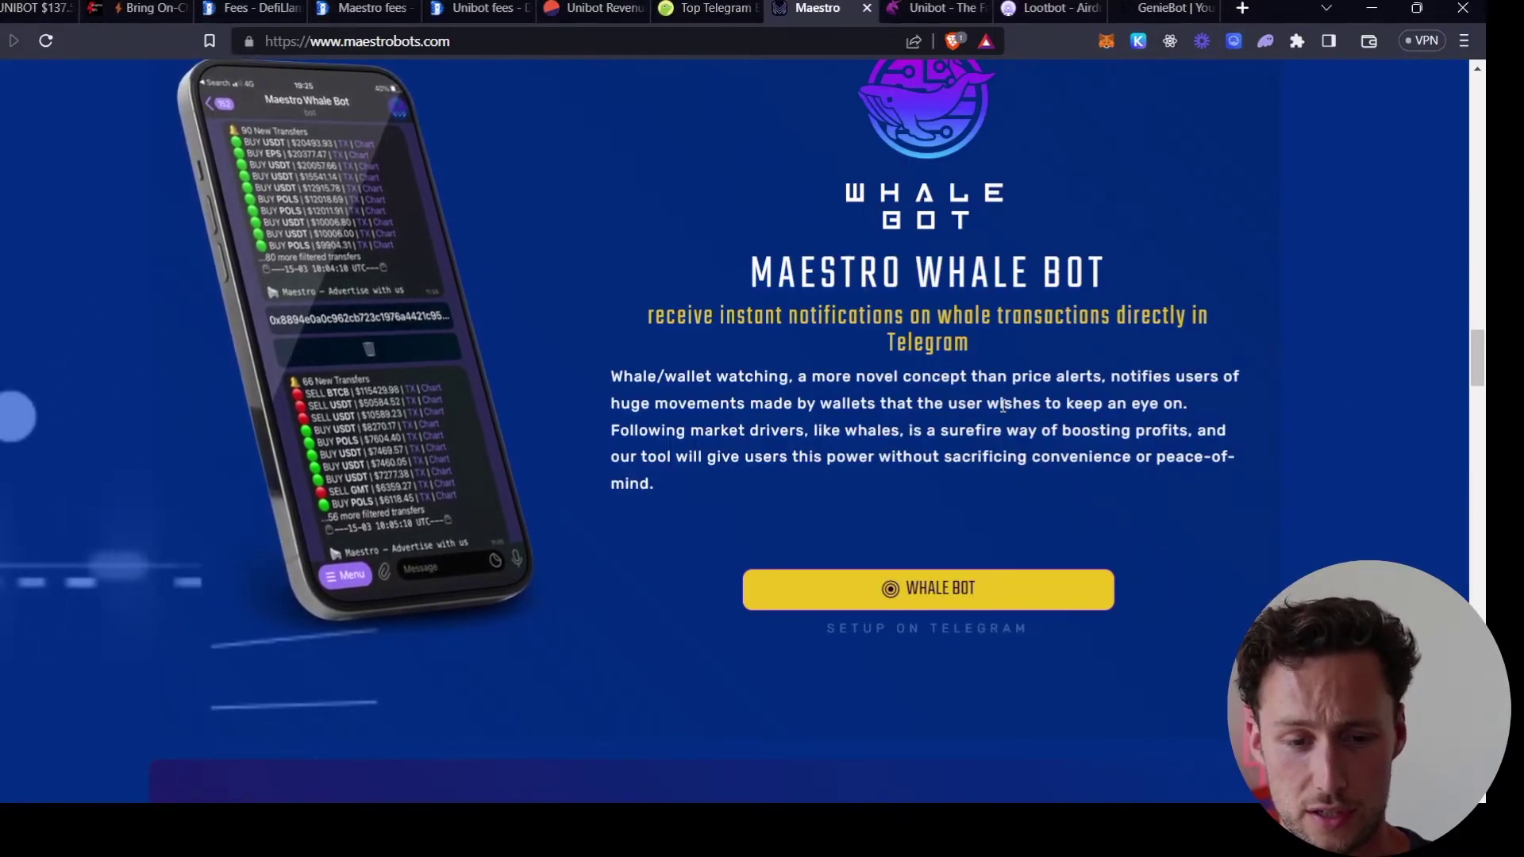
# Review the Maestro Wallet Tracker and Maestro Buy Bot sections of the website
pyautogui.scroll(-5, 988, 401)
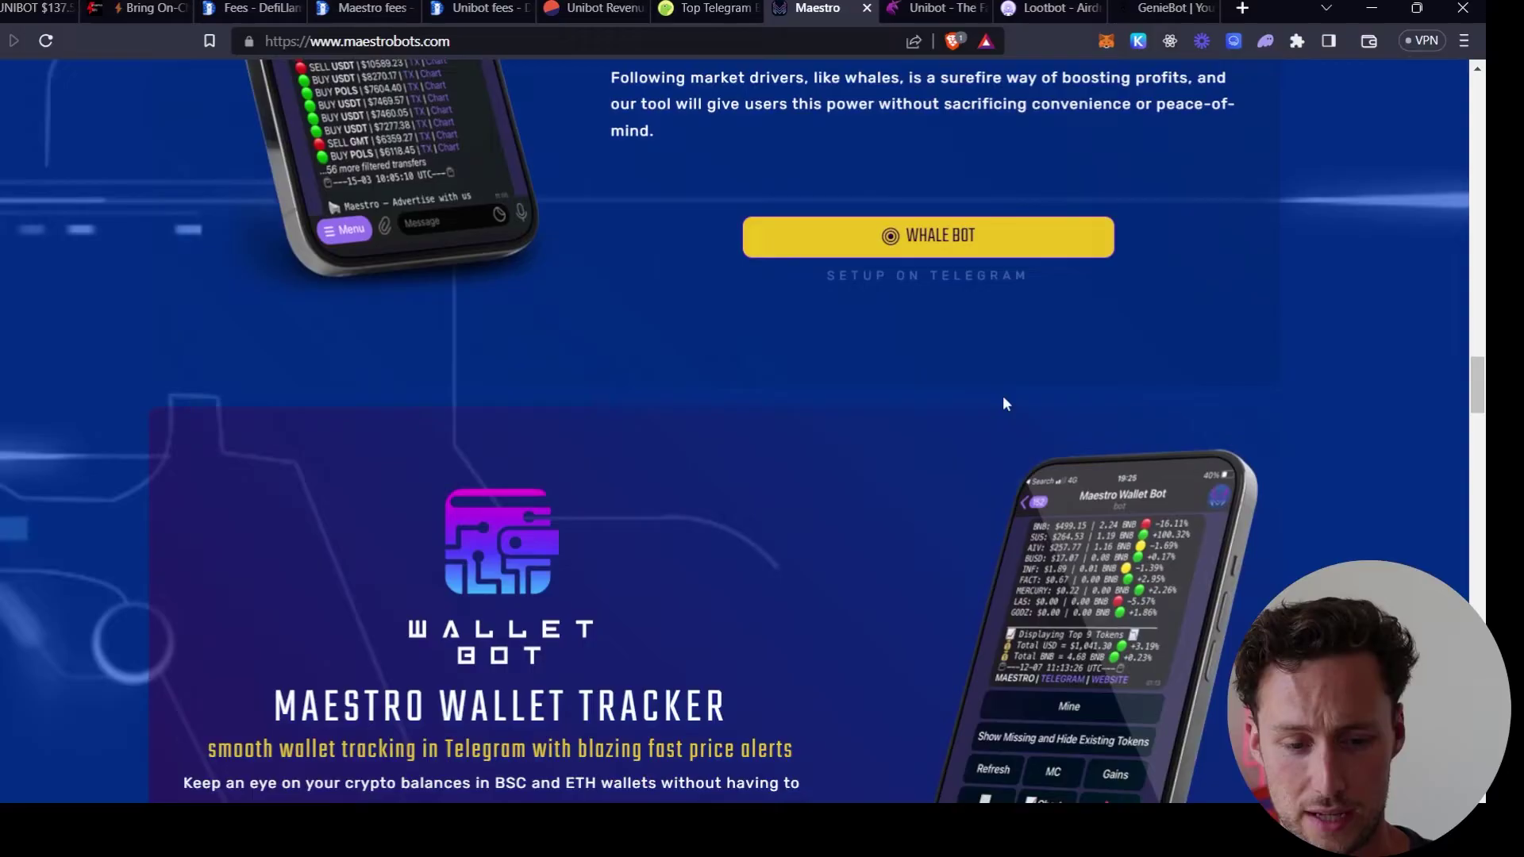
pyautogui.scroll(-4, 1190, 412)
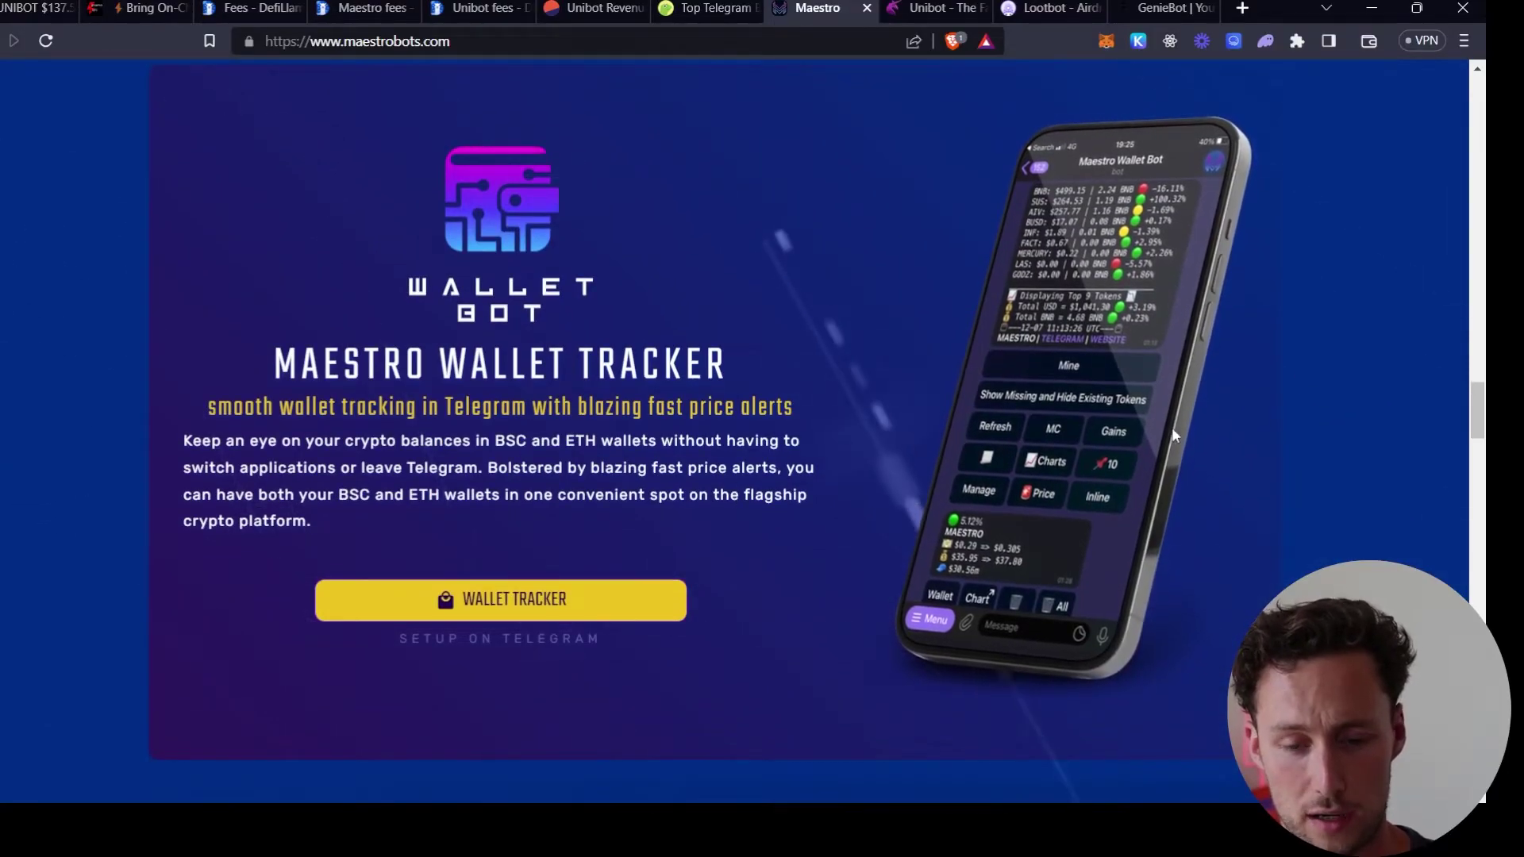
pyautogui.scroll(-5, 762, 428)
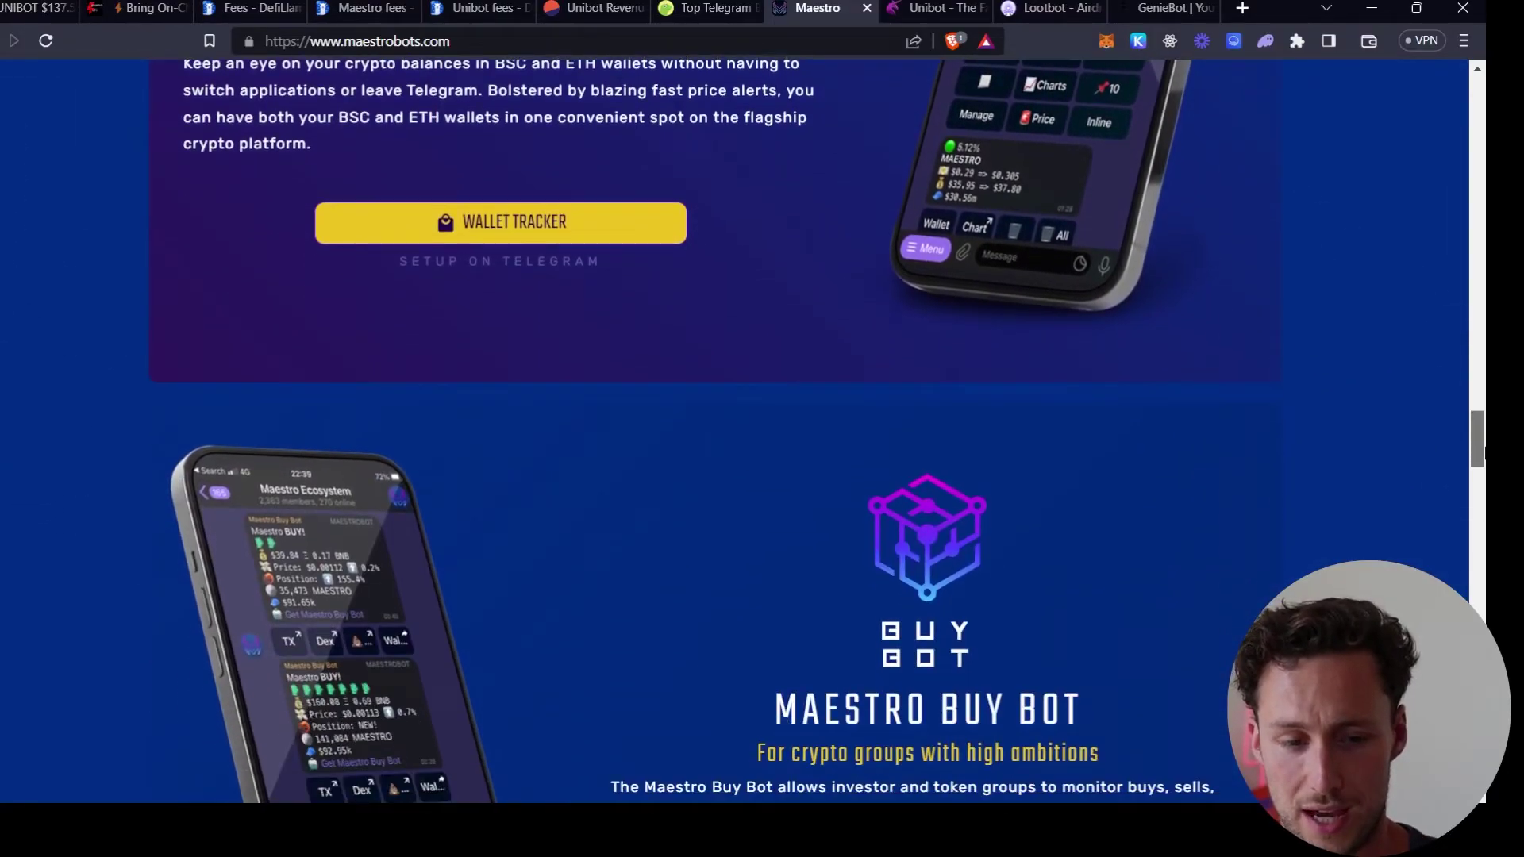
pyautogui.scroll(5, 761, 428)
pyautogui.moveTo(1481, 421); pyautogui.dragTo(1474, 468)
# Switch to the Unibot website and review its trading volume, speed and revenue share statistics
pyautogui.hotkey('ctrl', 'Tab')
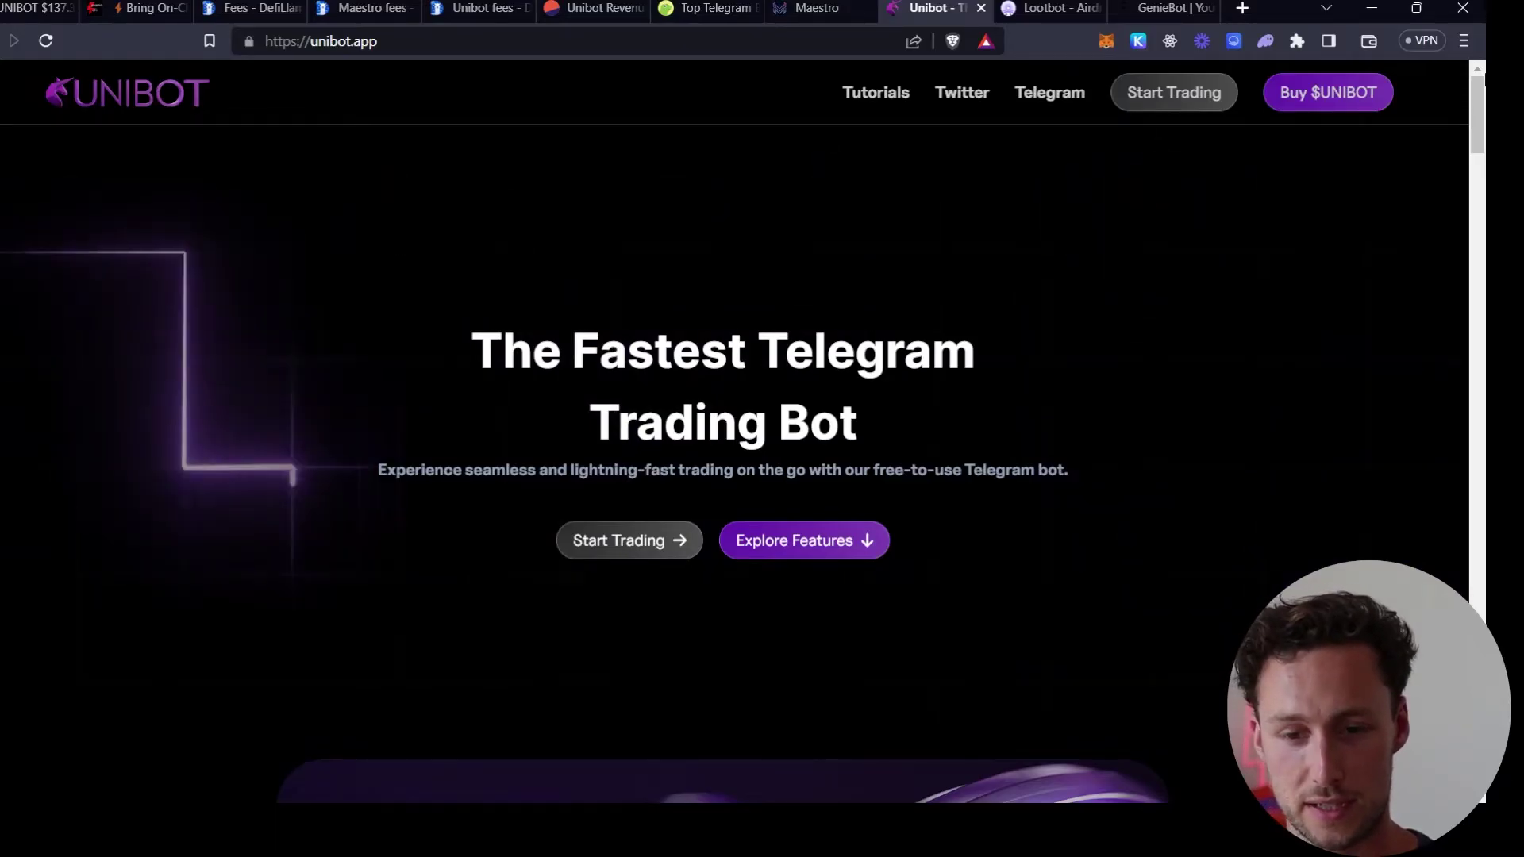
pyautogui.scroll(-10, 742, 428)
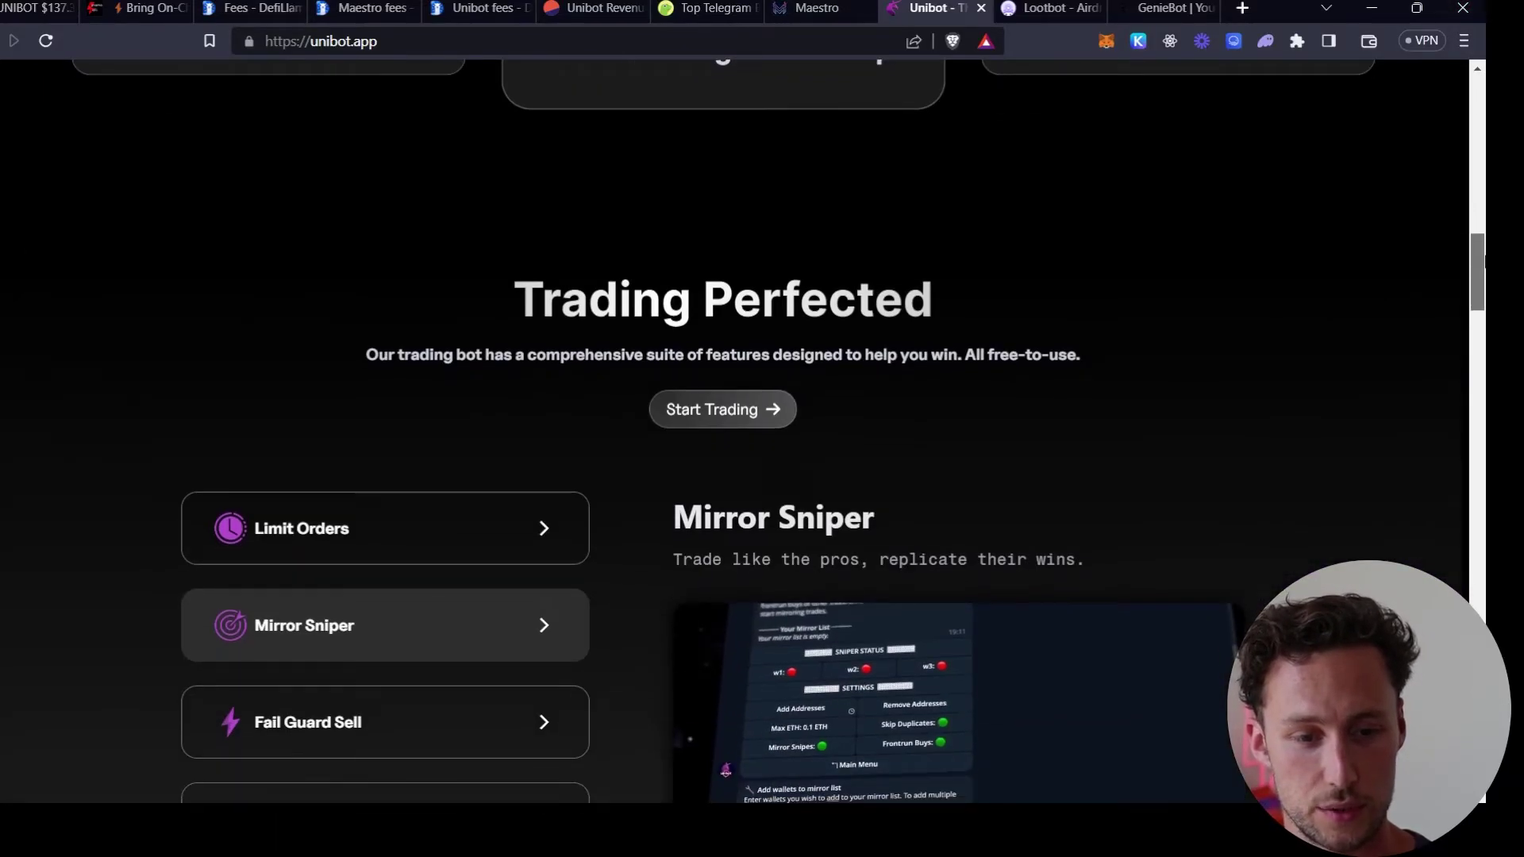
pyautogui.scroll(2, 743, 428)
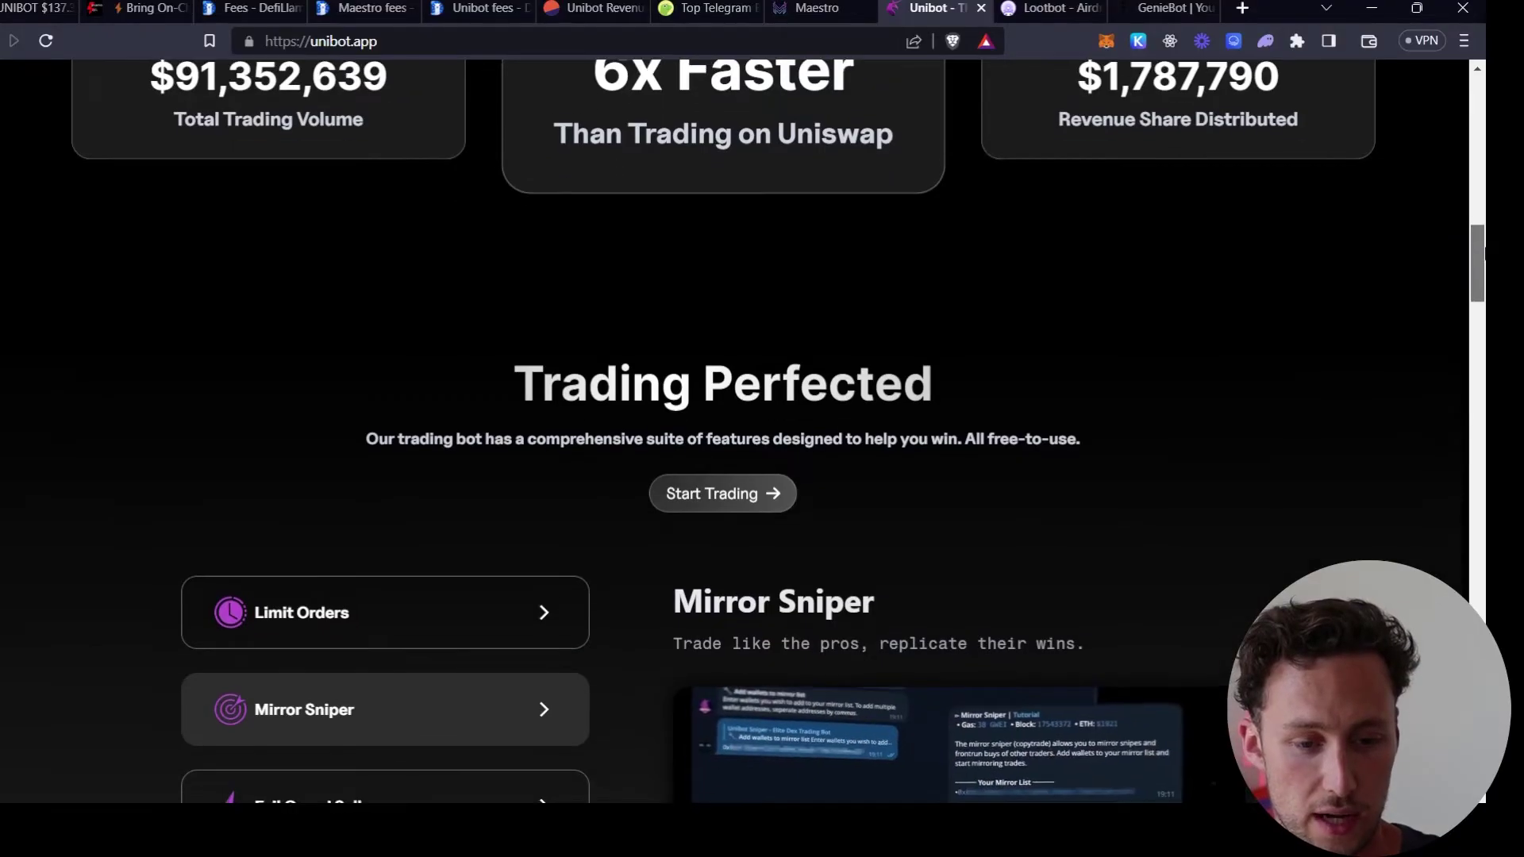
pyautogui.scroll(-5, 742, 428)
pyautogui.scroll(5, 743, 428)
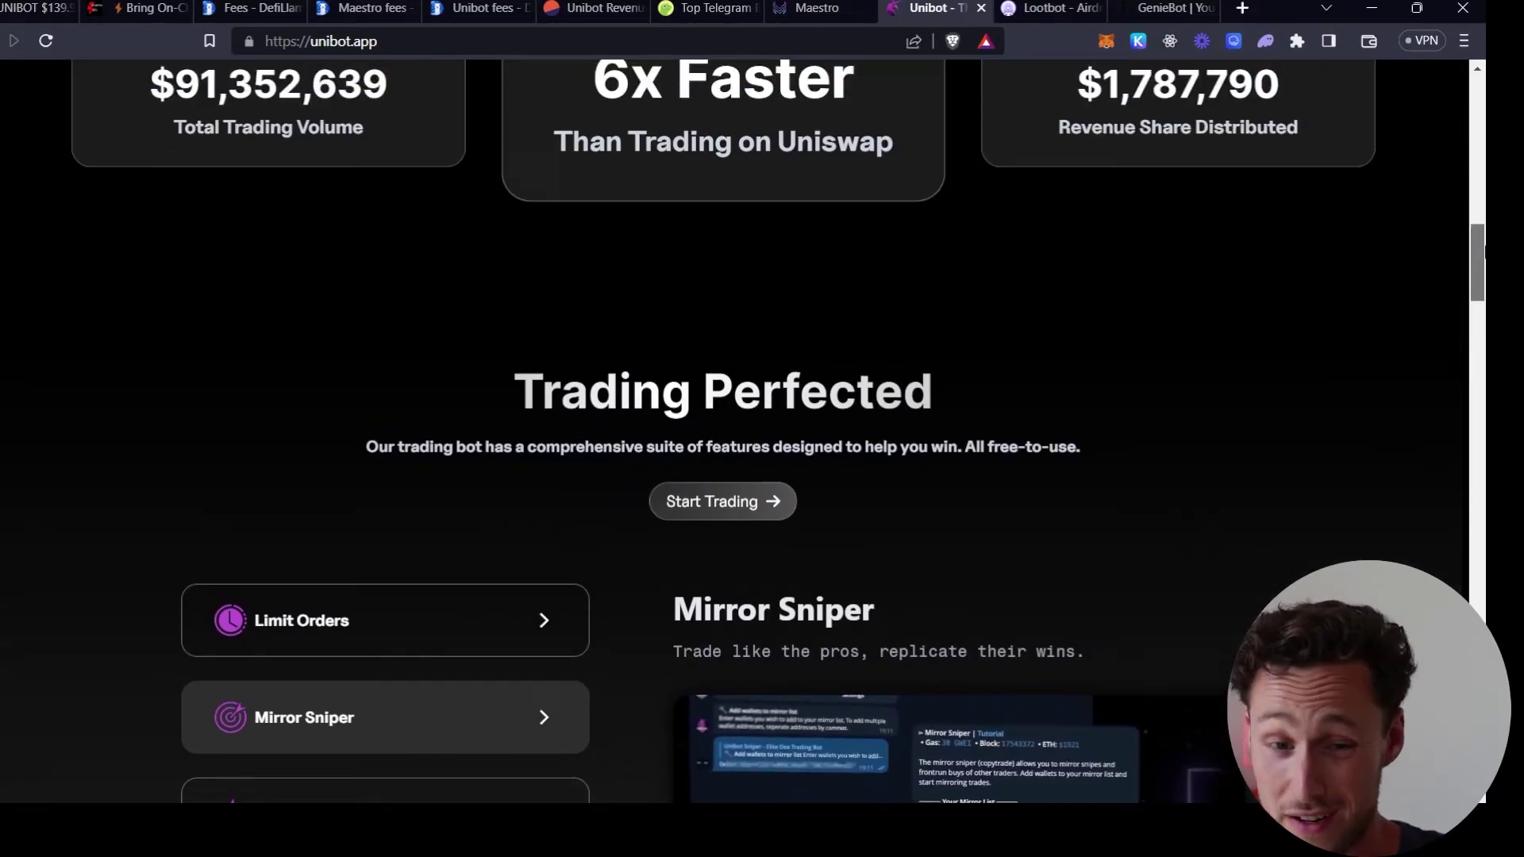
pyautogui.scroll(1, 742, 429)
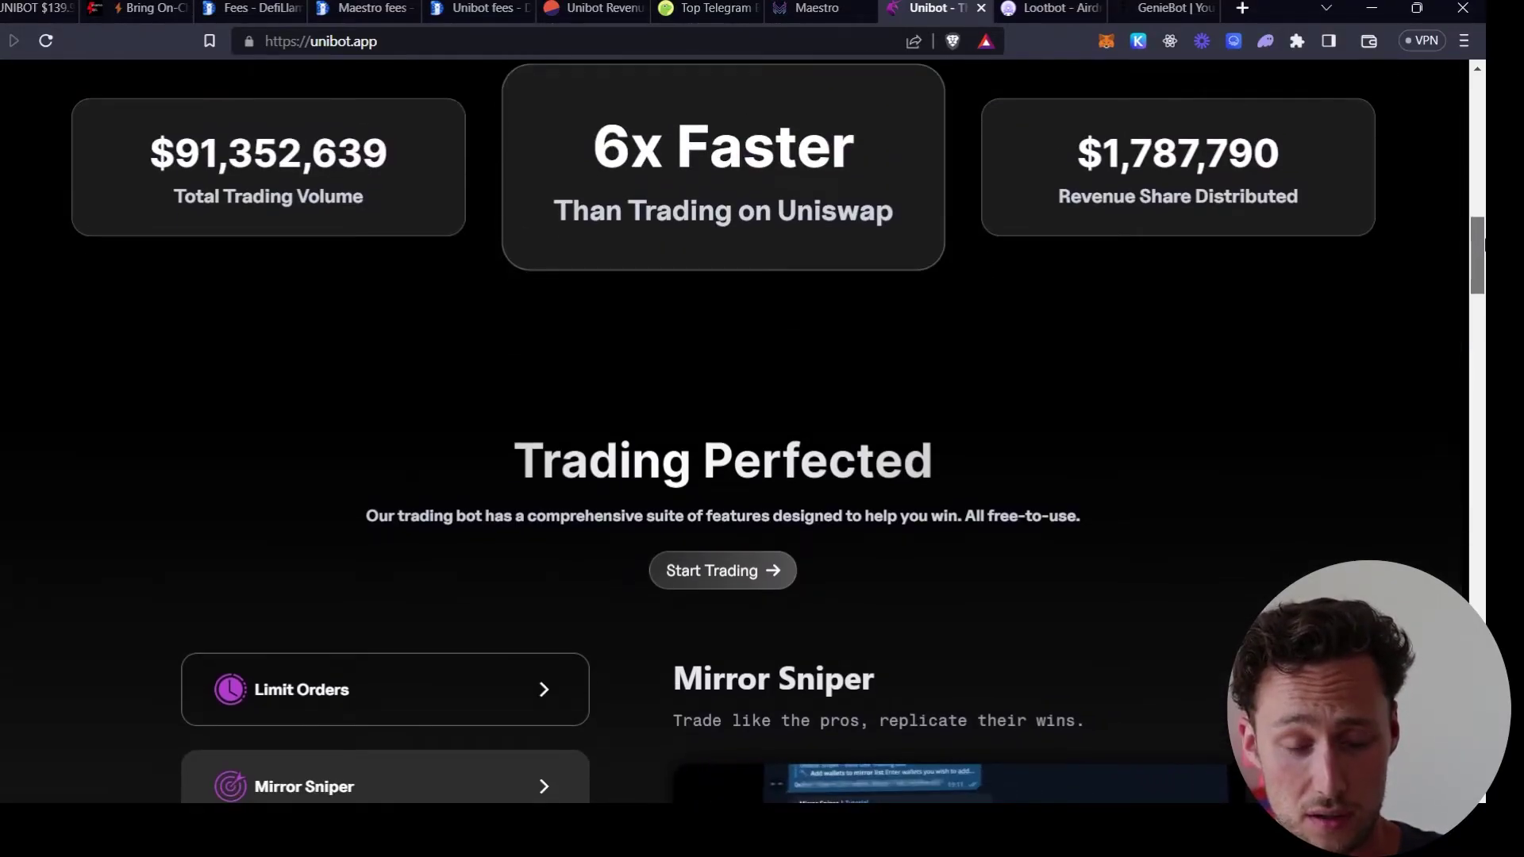
pyautogui.moveTo(1480, 242); pyautogui.dragTo(1480, 232)
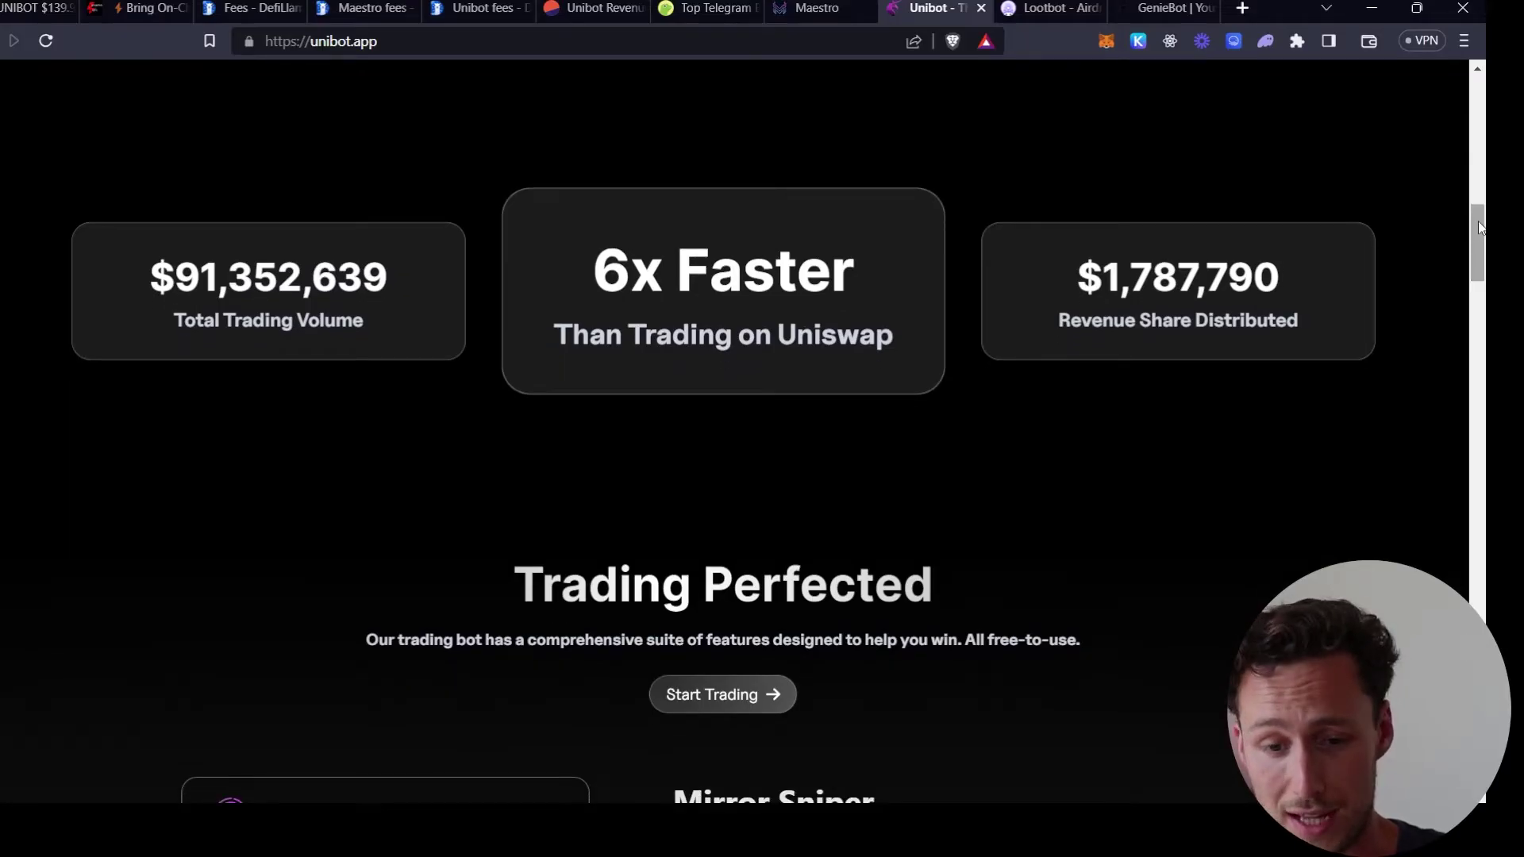
# Review the Limit Orders, Fail Guard Sell, Private Transactions and Mirror Sniper features under Trading Perfected
pyautogui.scroll(-6, 699, 301)
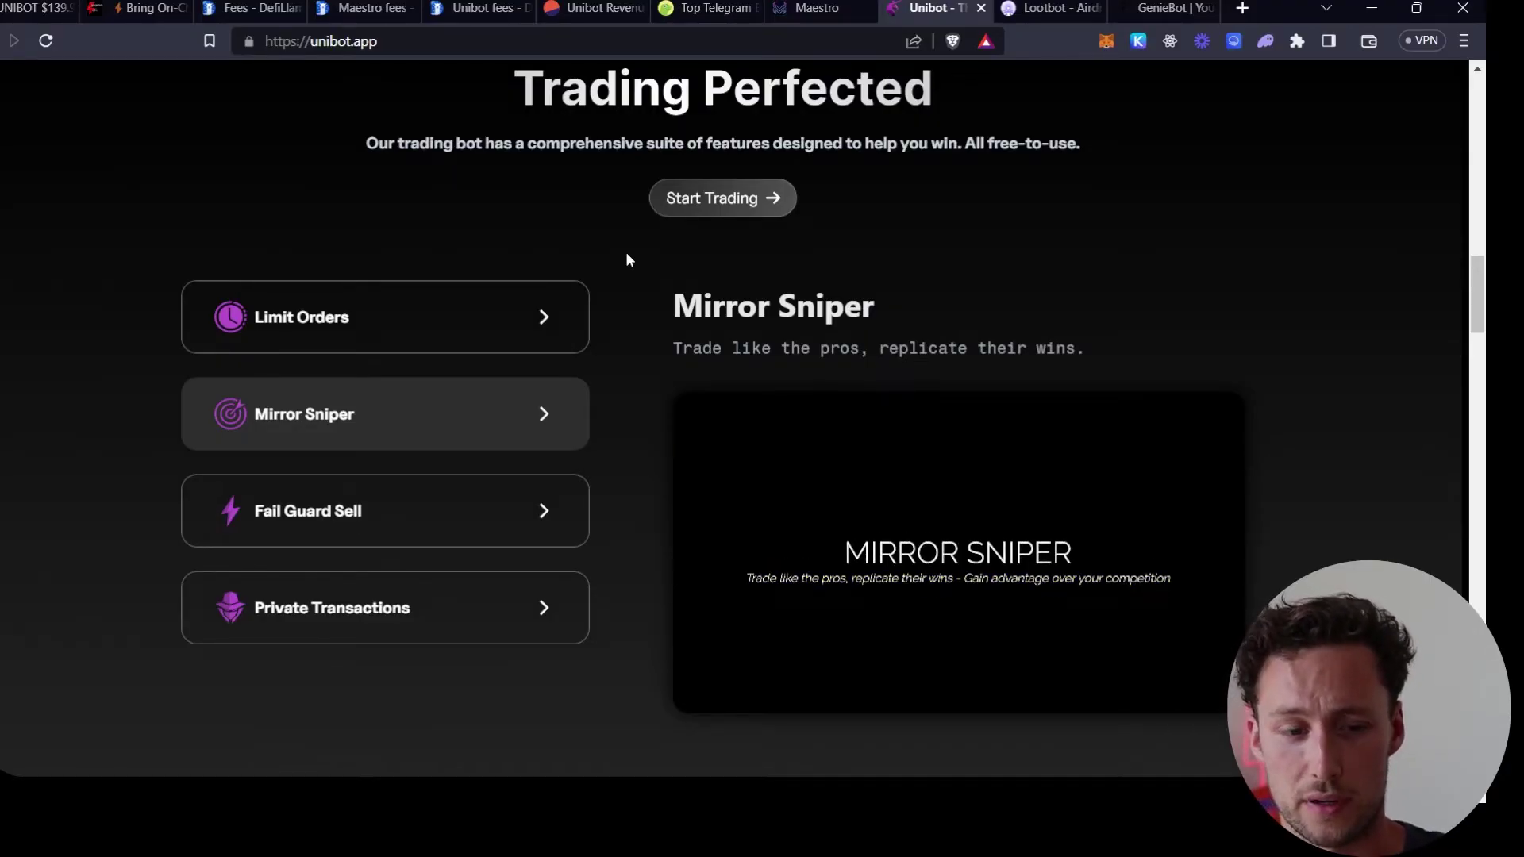
pyautogui.click(534, 317)
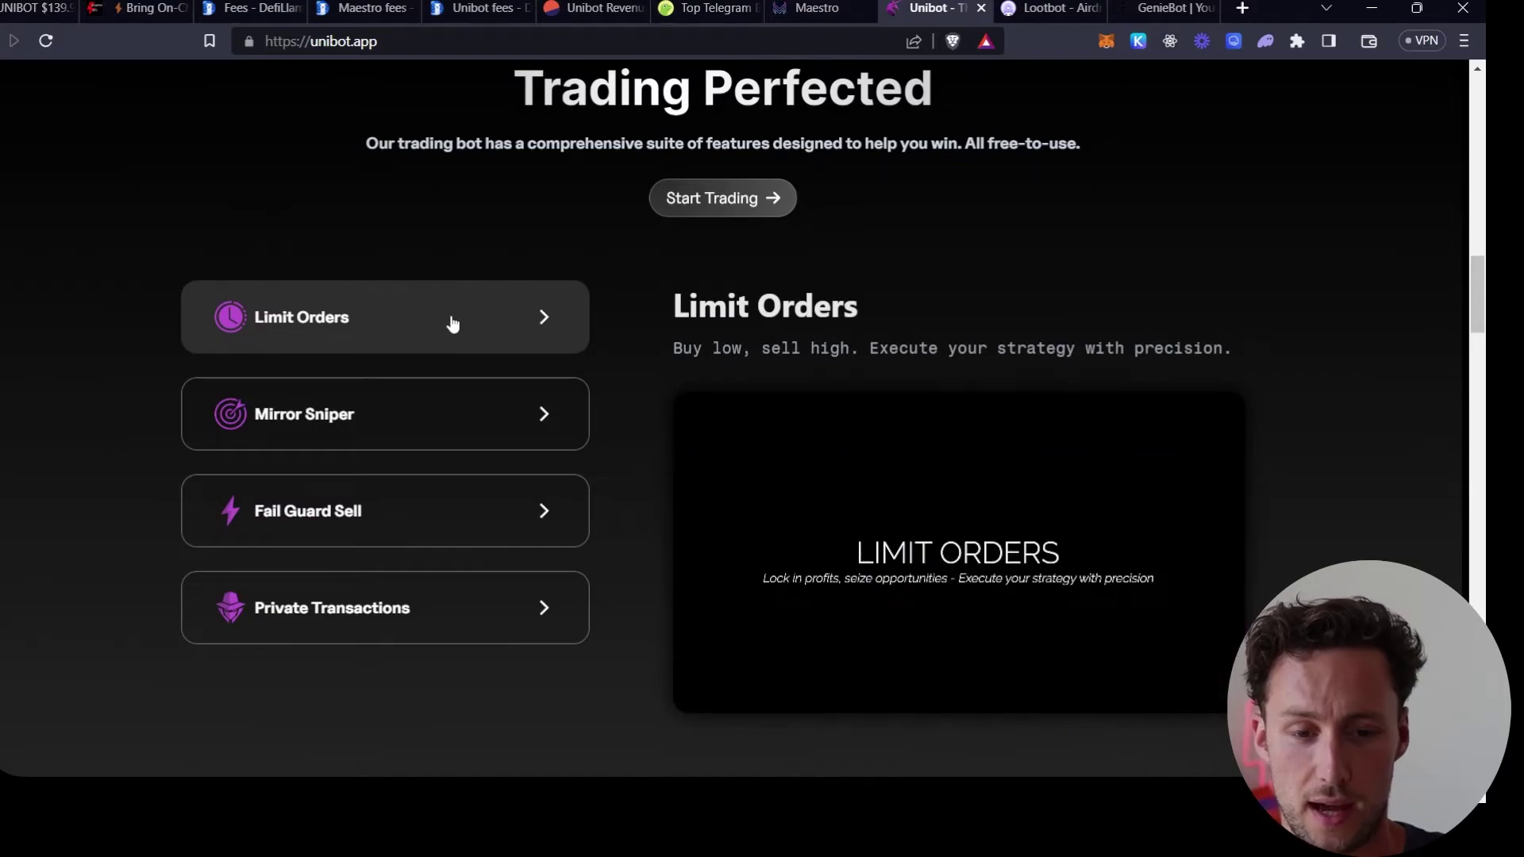
pyautogui.click(369, 537)
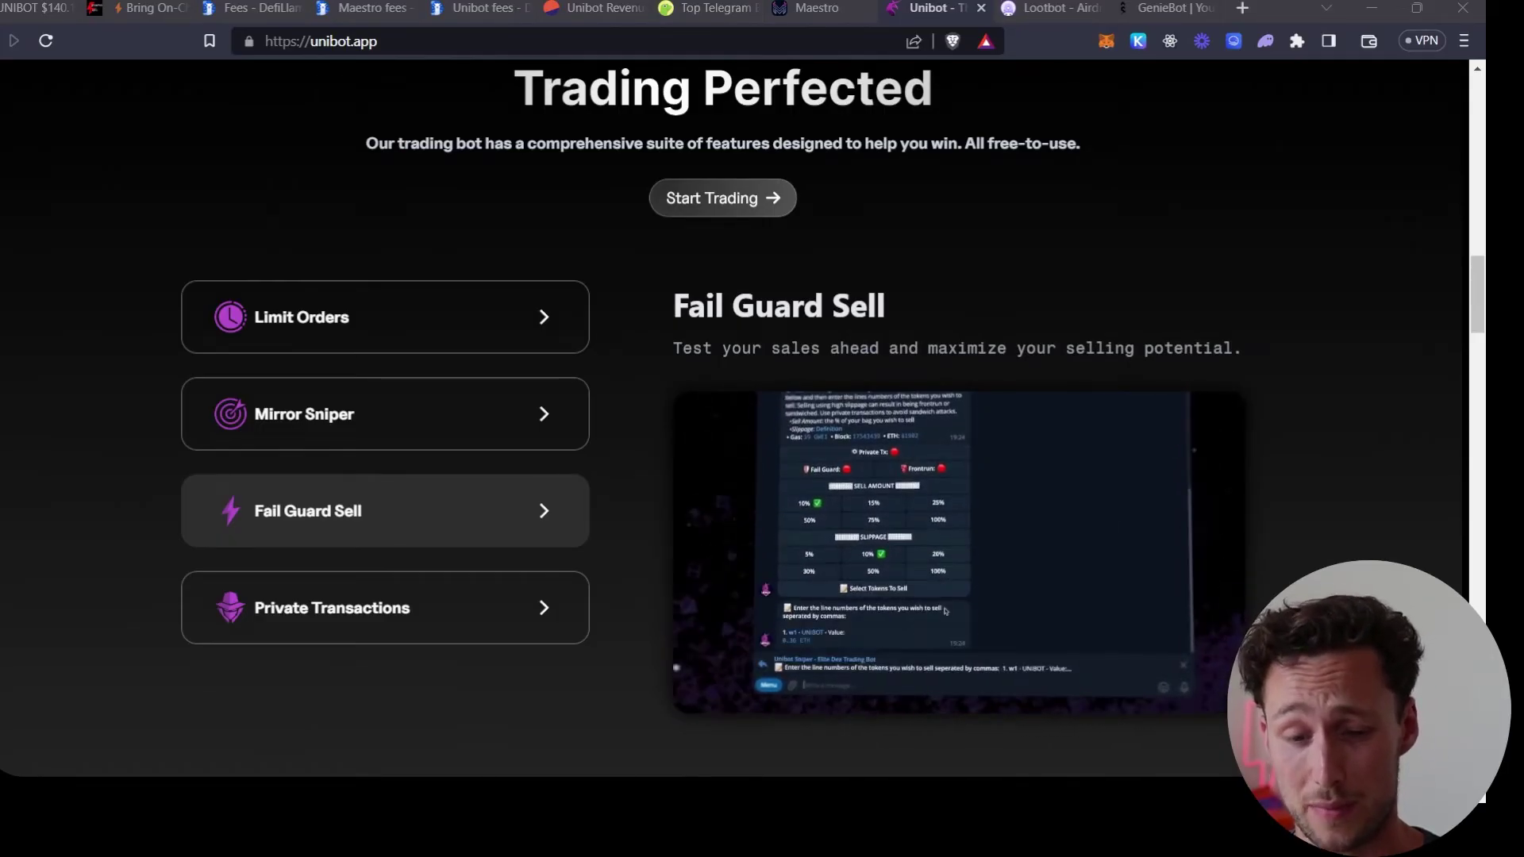
pyautogui.click(473, 596)
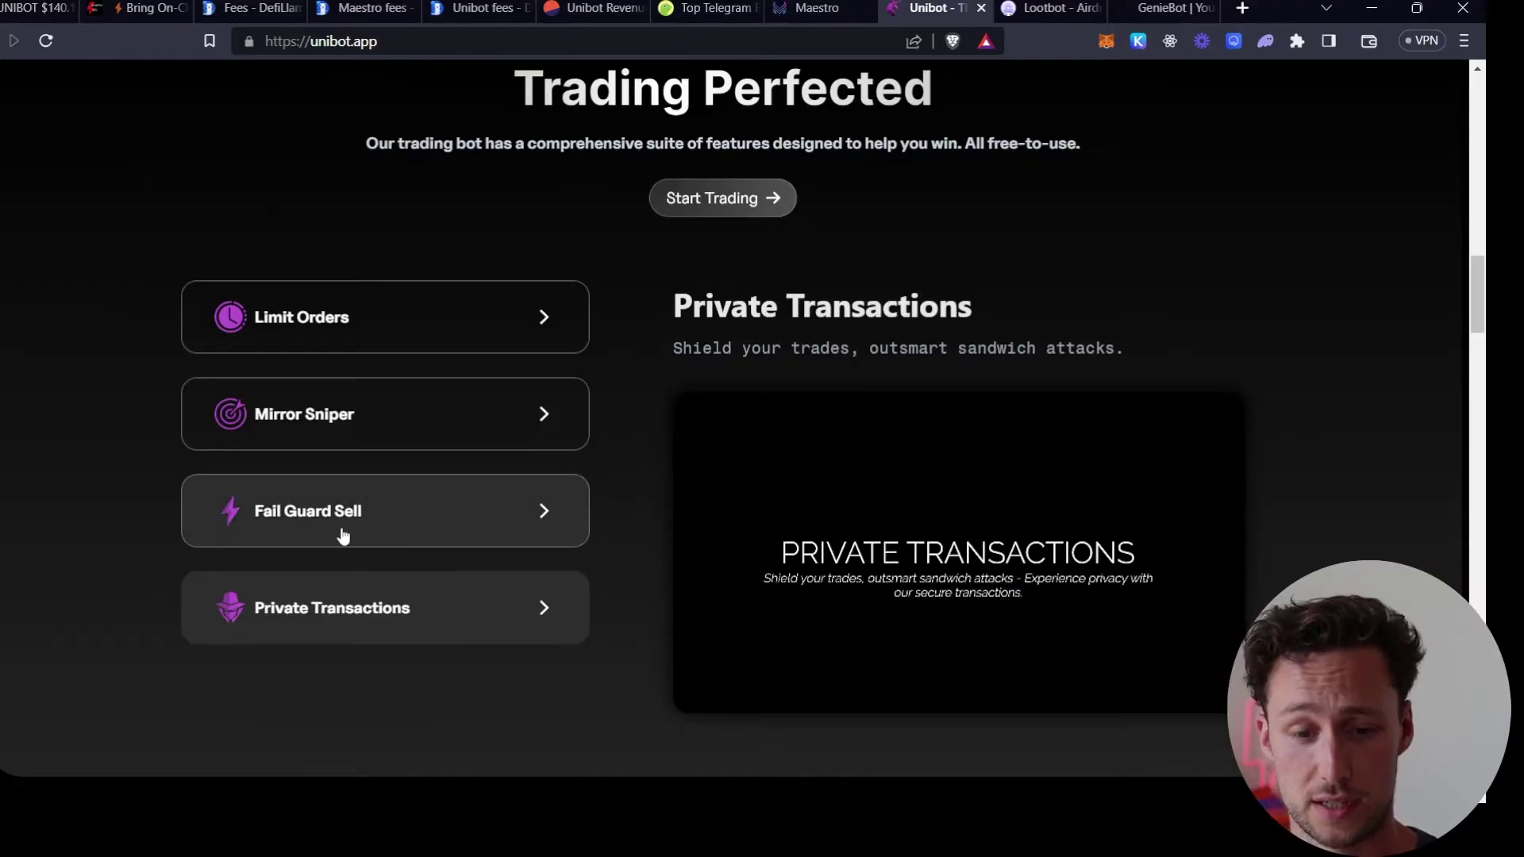
pyautogui.scroll(-6, 735, 392)
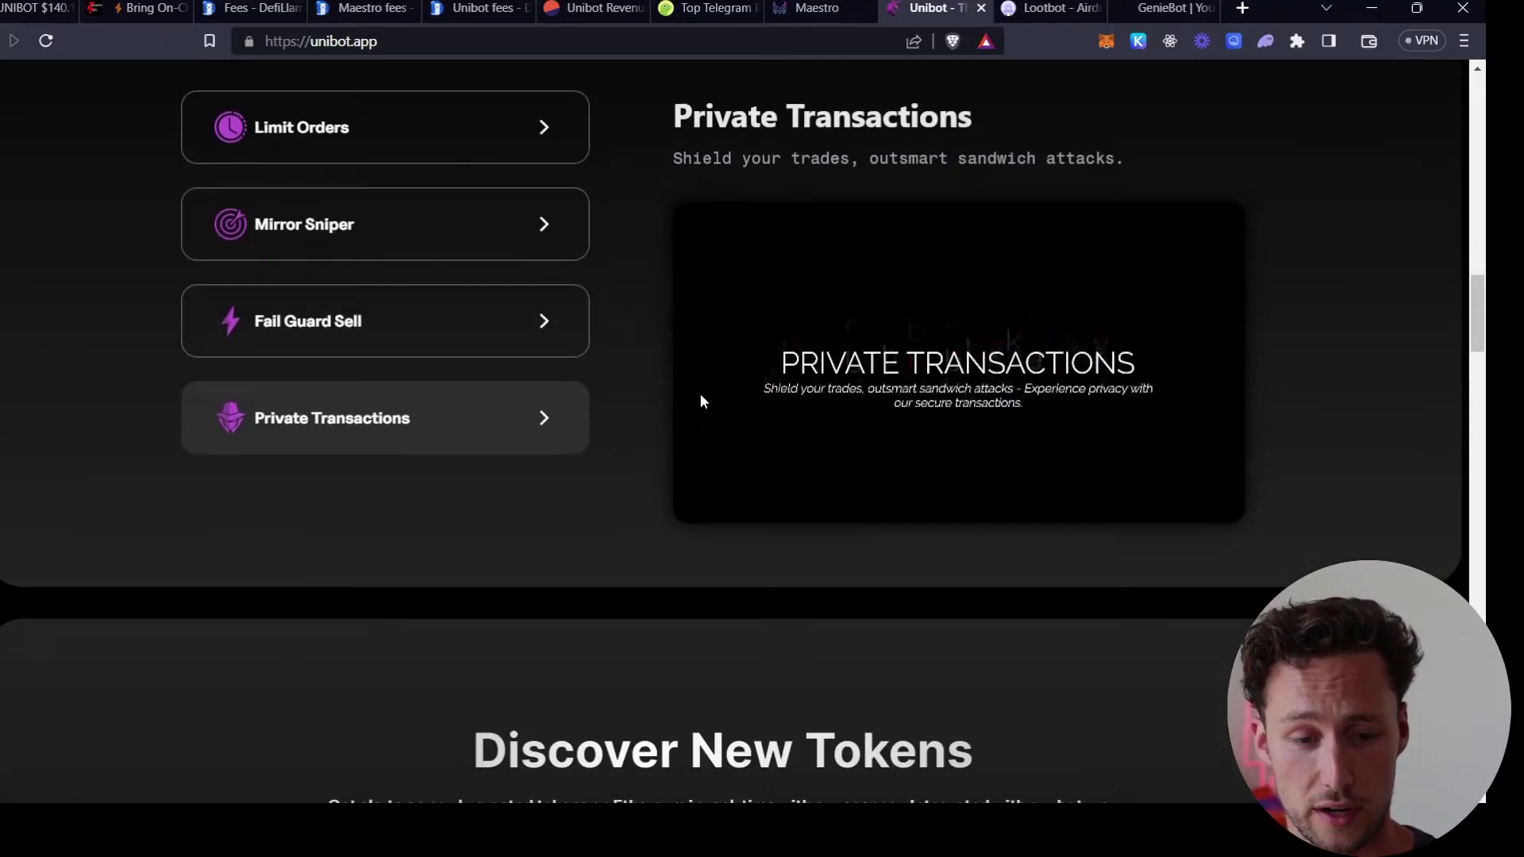
pyautogui.scroll(5, 611, 435)
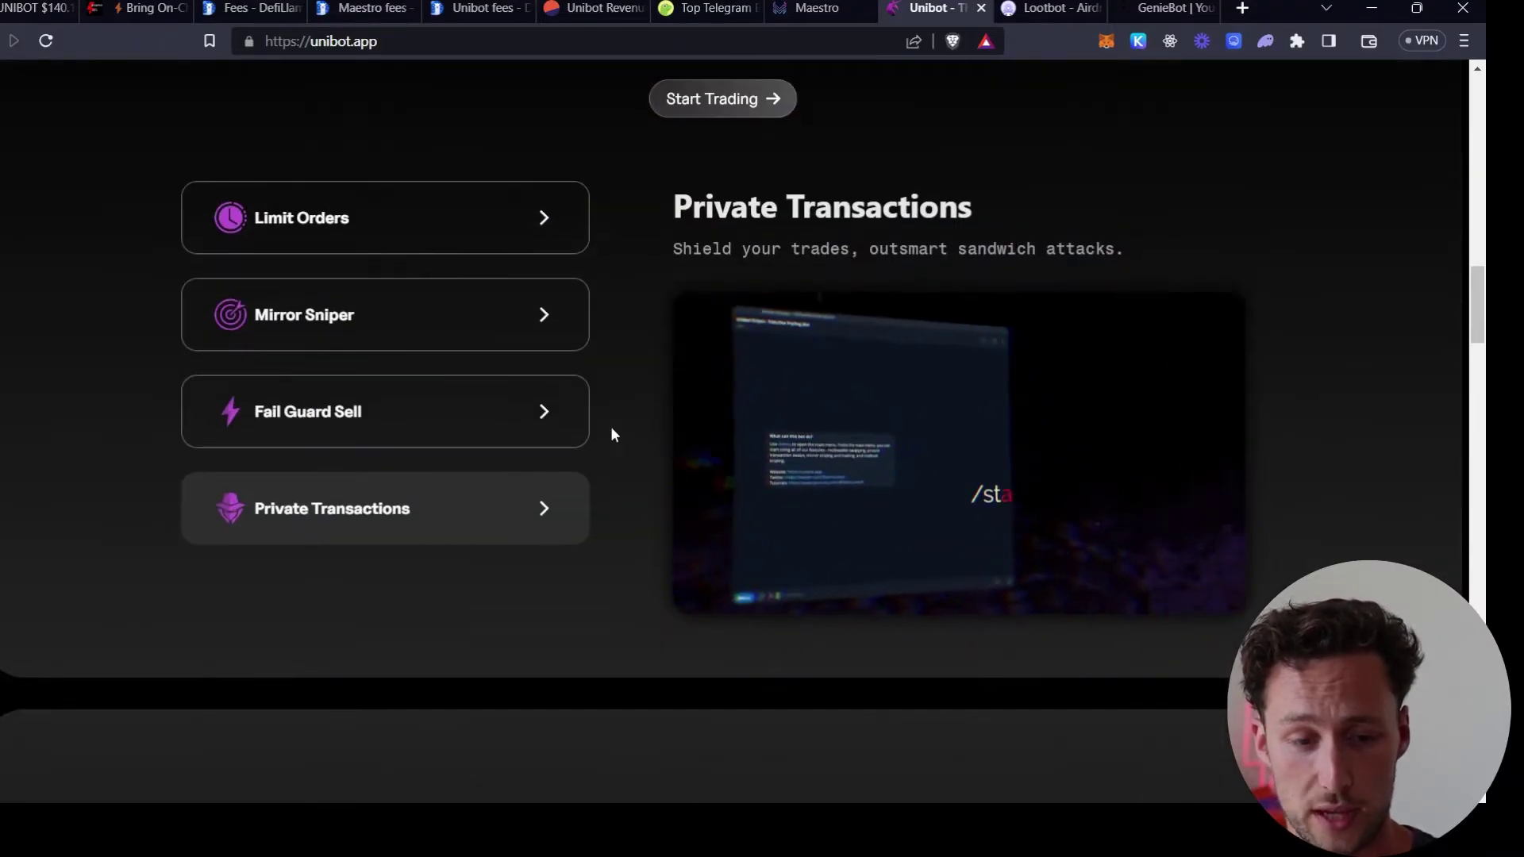
pyautogui.click(565, 332)
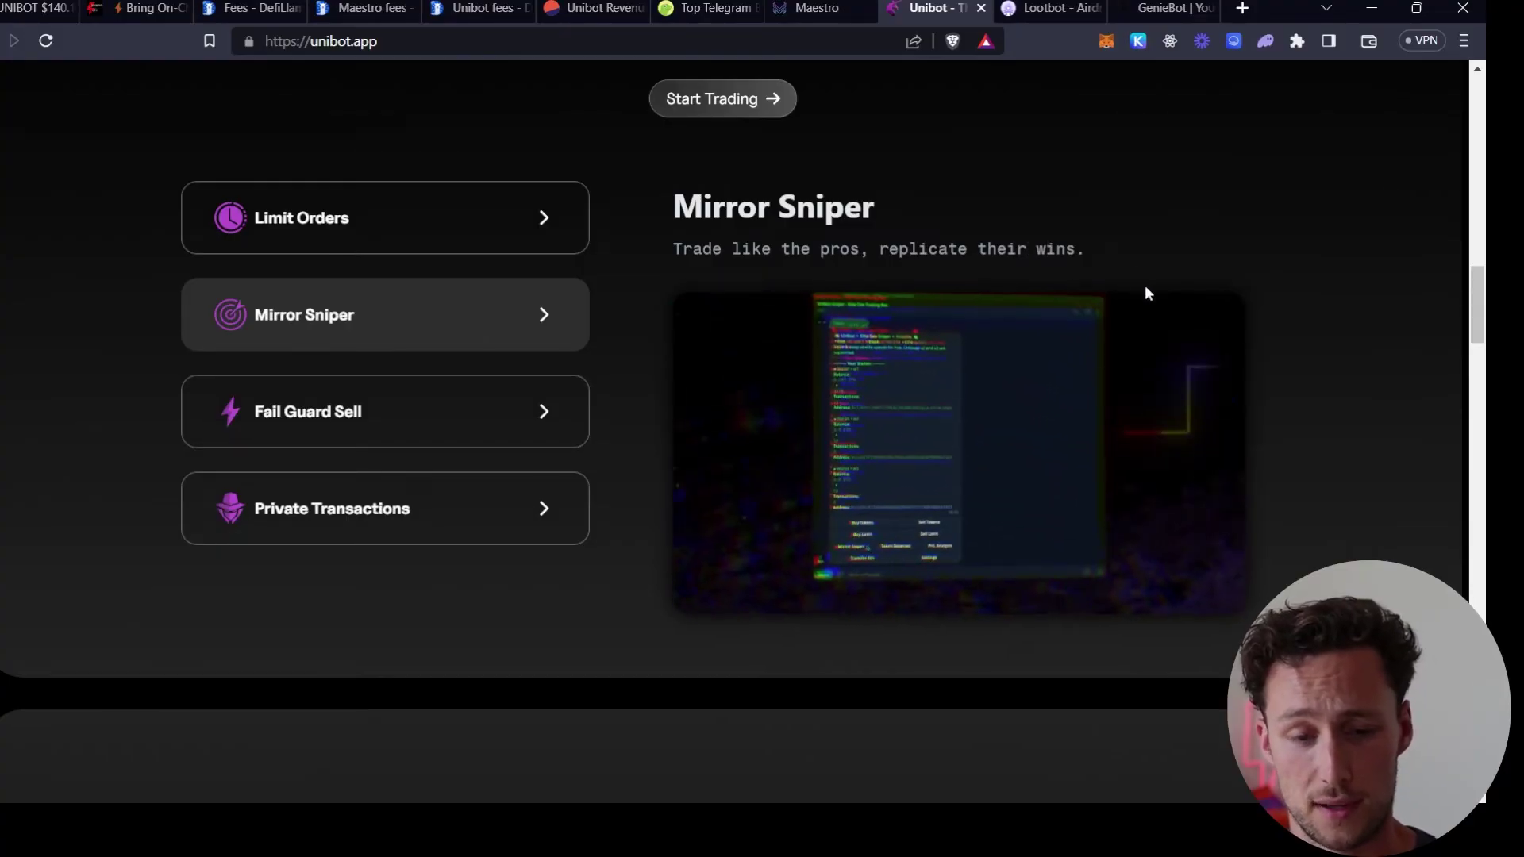
# Read the Discover New Tokens and Revenue Share sections of the Unibot page, and return to the start of the page
pyautogui.scroll(-9, 735, 556)
pyautogui.scroll(-4, 555, 588)
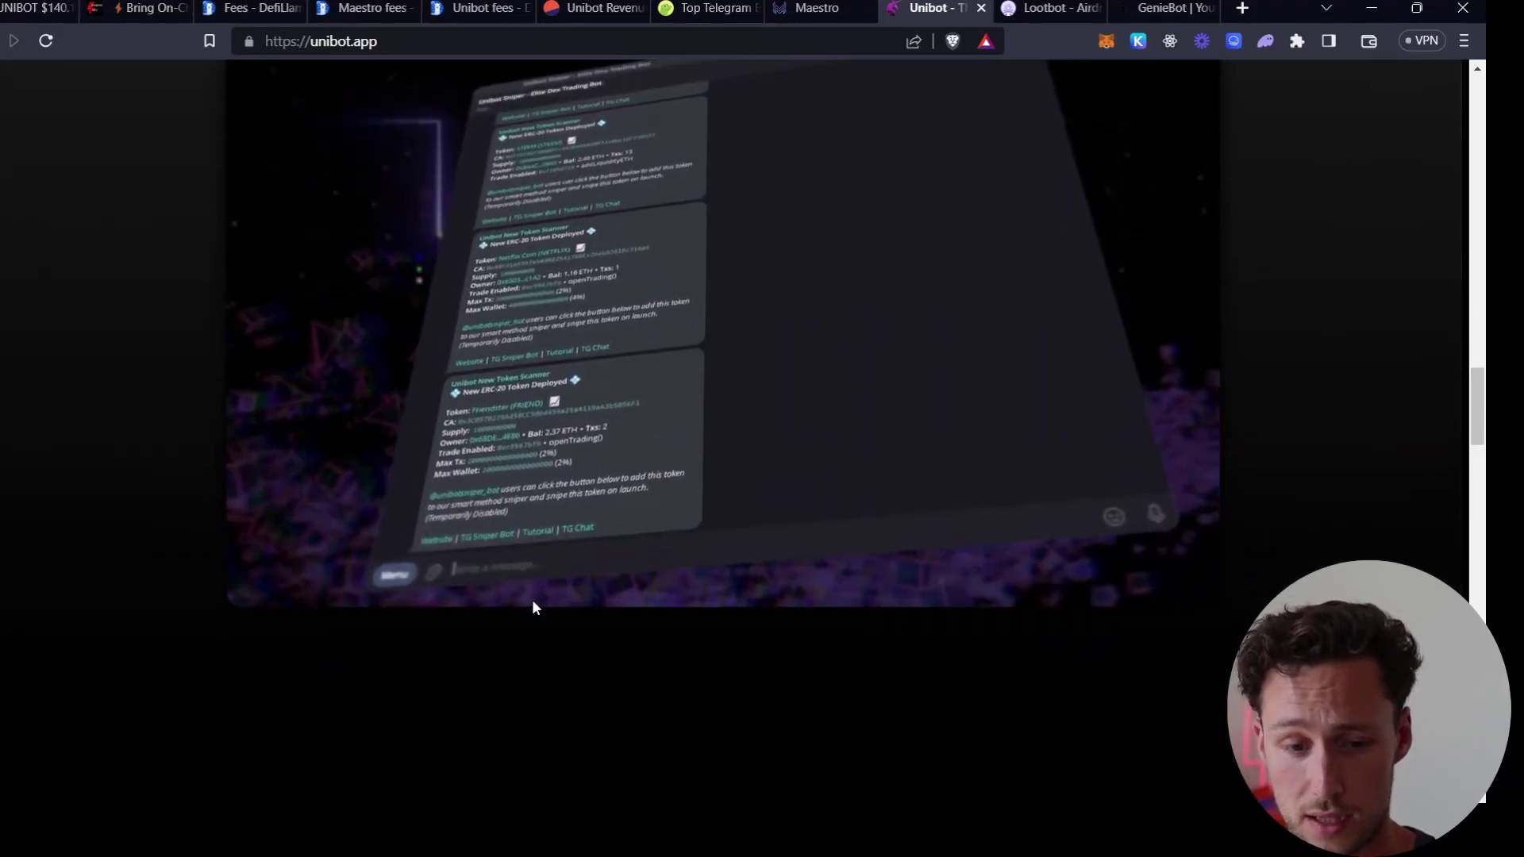
pyautogui.scroll(4, 444, 611)
pyautogui.scroll(-9, 405, 615)
pyautogui.scroll(-3, 401, 622)
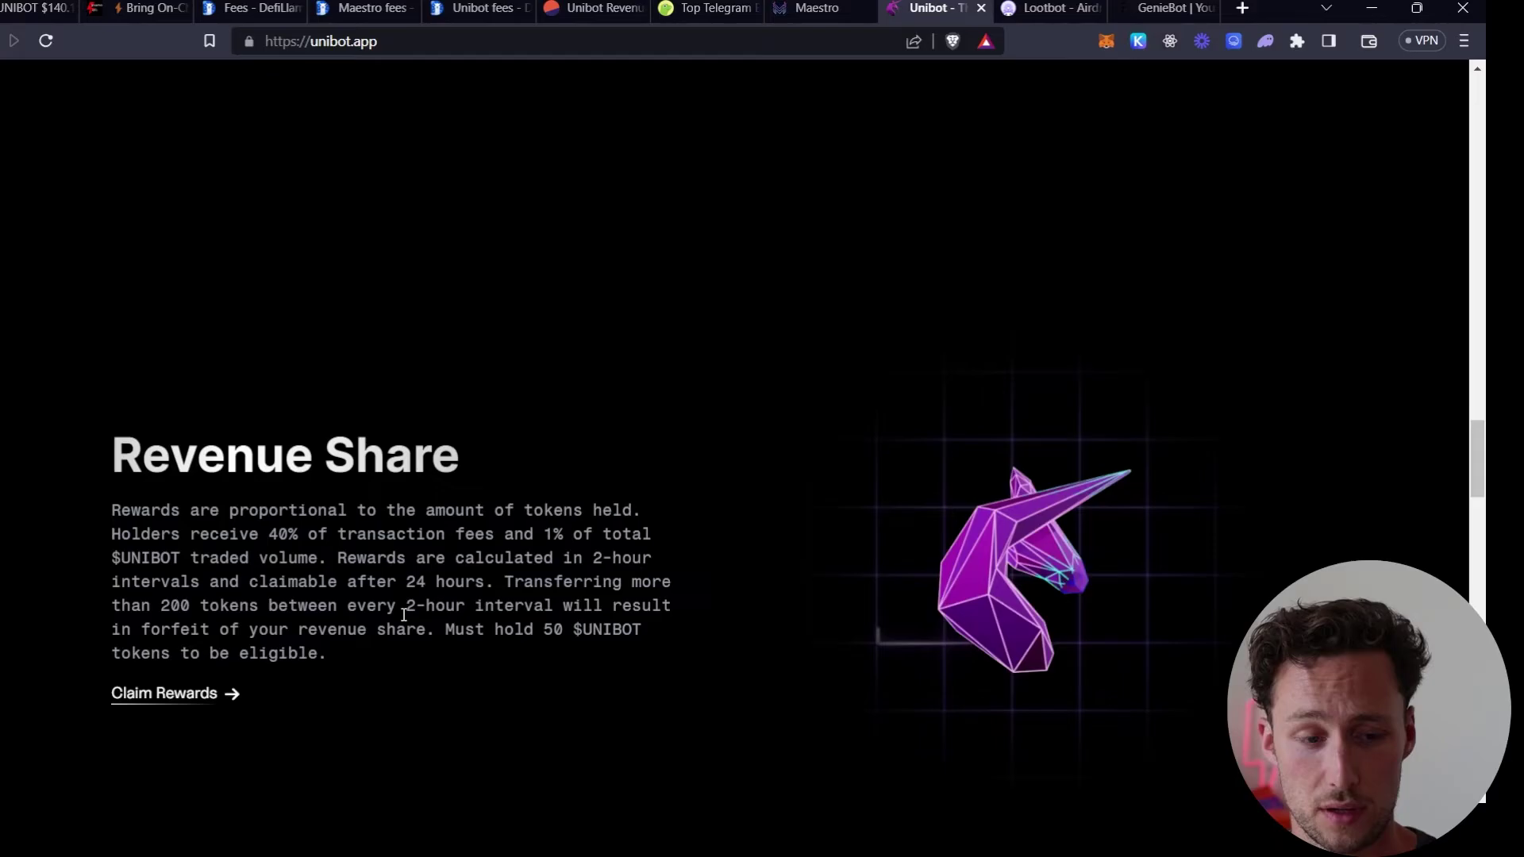
pyautogui.scroll(10, 399, 616)
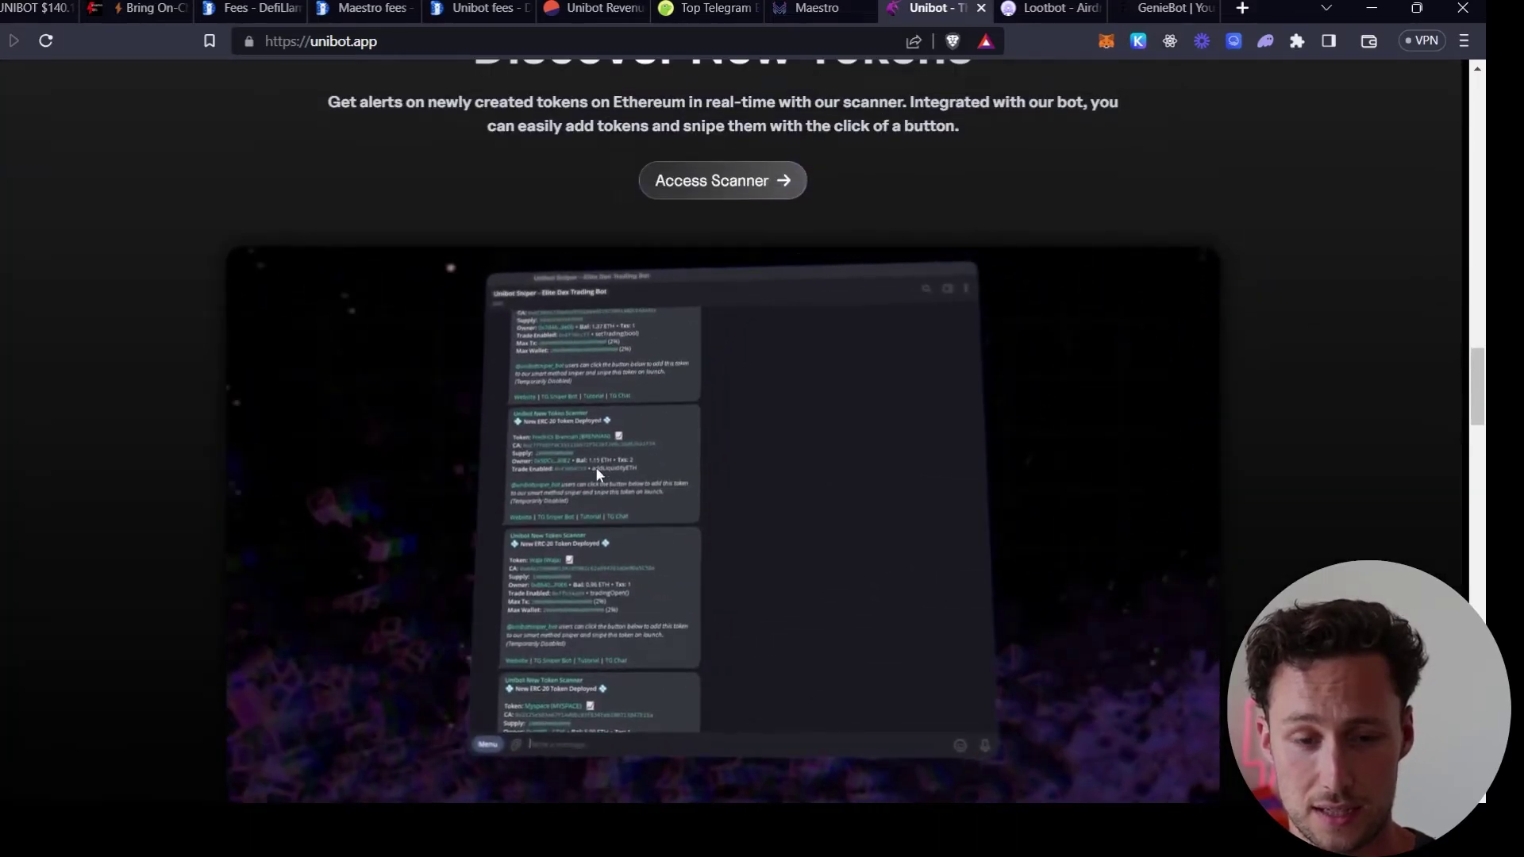
pyautogui.scroll(5, 1474, 306)
pyautogui.moveTo(1481, 334); pyautogui.dragTo(1477, 103)
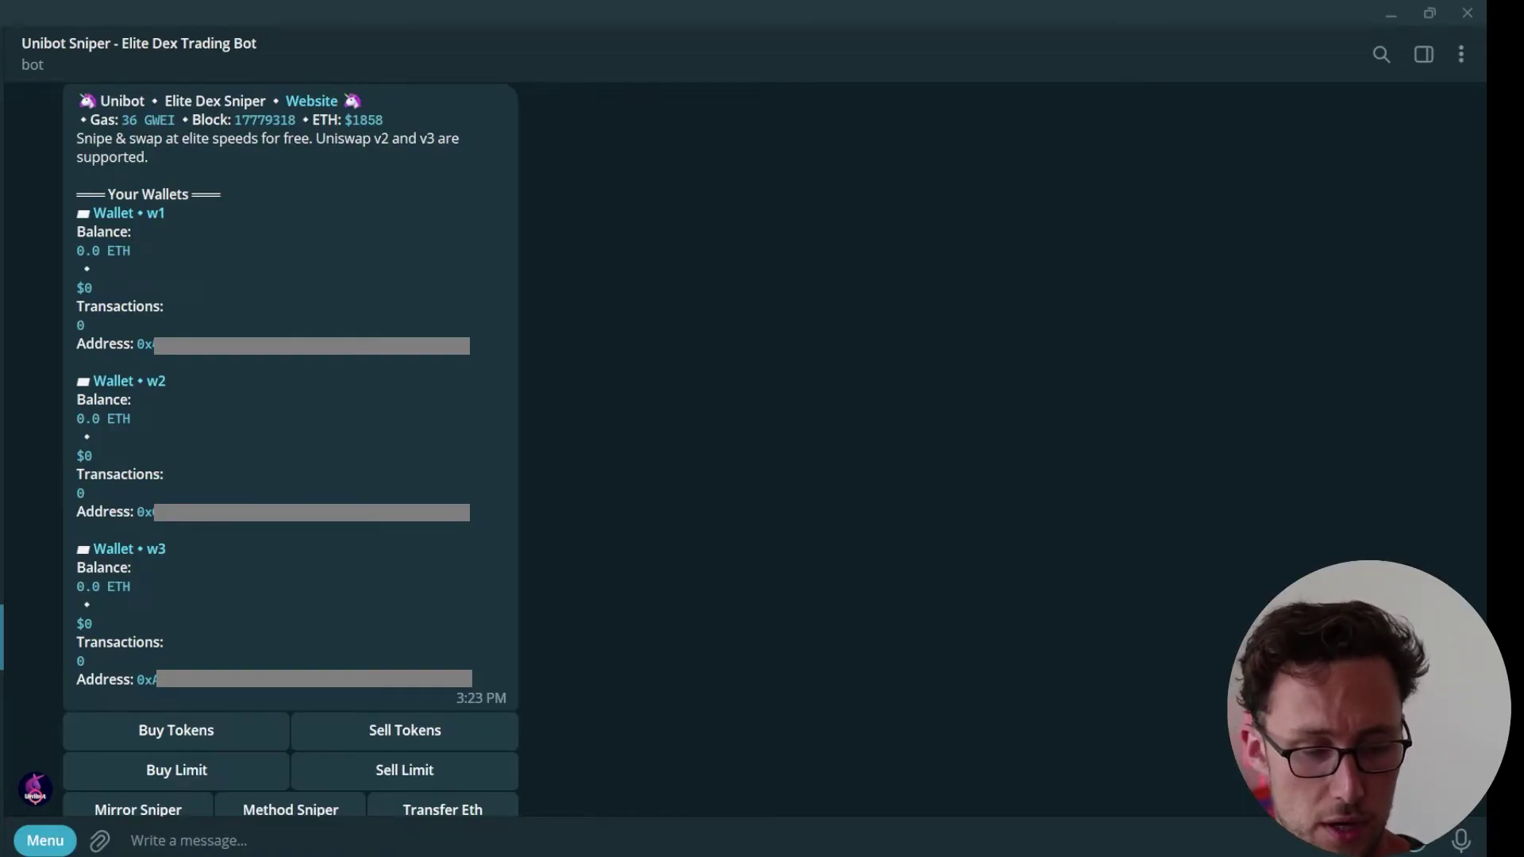
# Examine the balances, transactions and addresses of the three wallets in the Unibot Sniper chat in Telegram
pyautogui.doubleClick(409, 355)
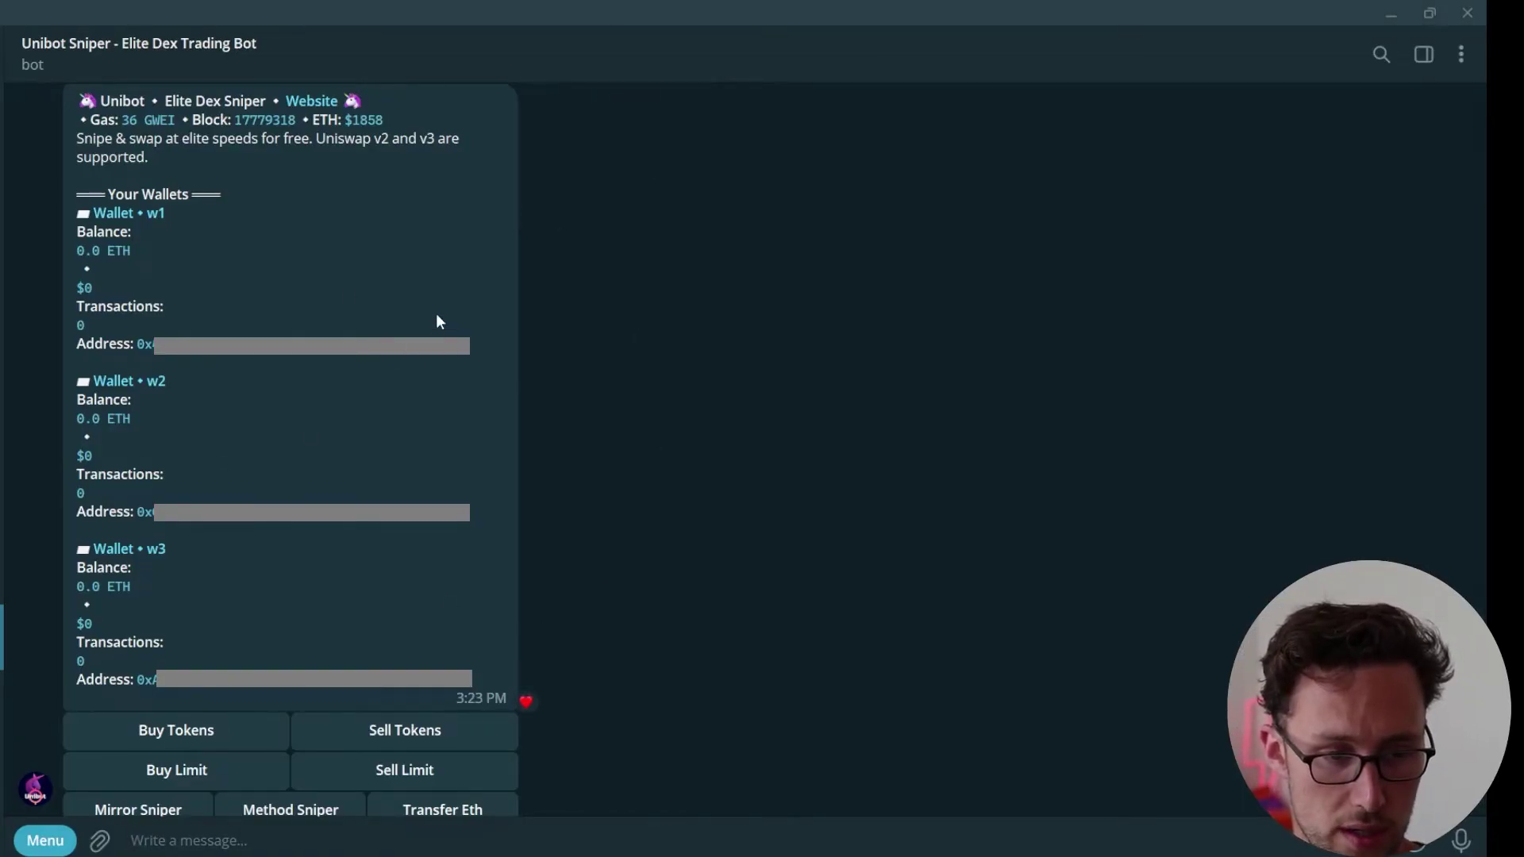
pyautogui.doubleClick(564, 318)
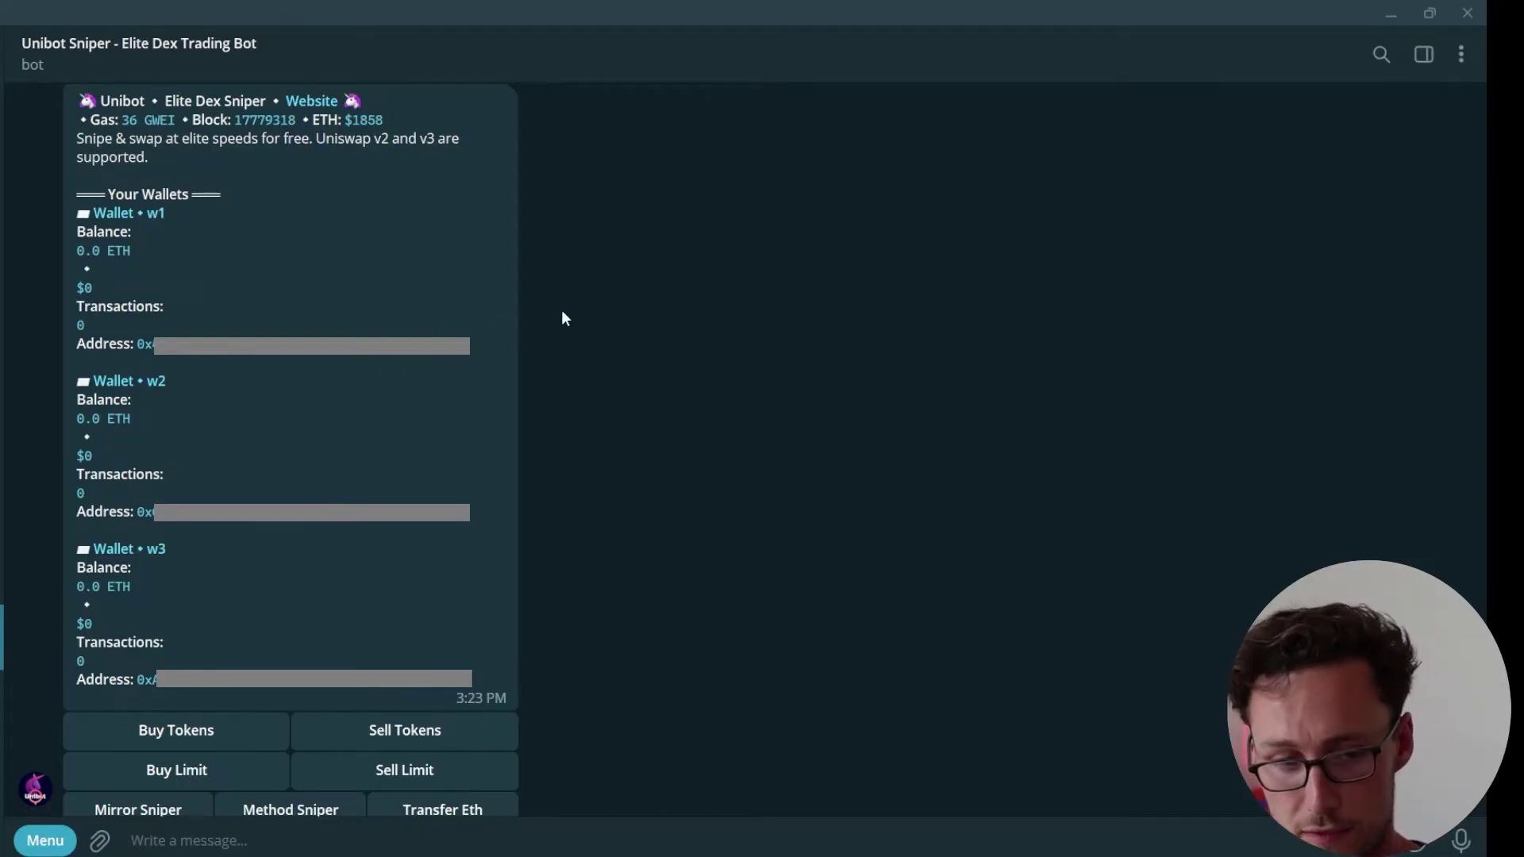
pyautogui.doubleClick(460, 361)
pyautogui.doubleClick(461, 360)
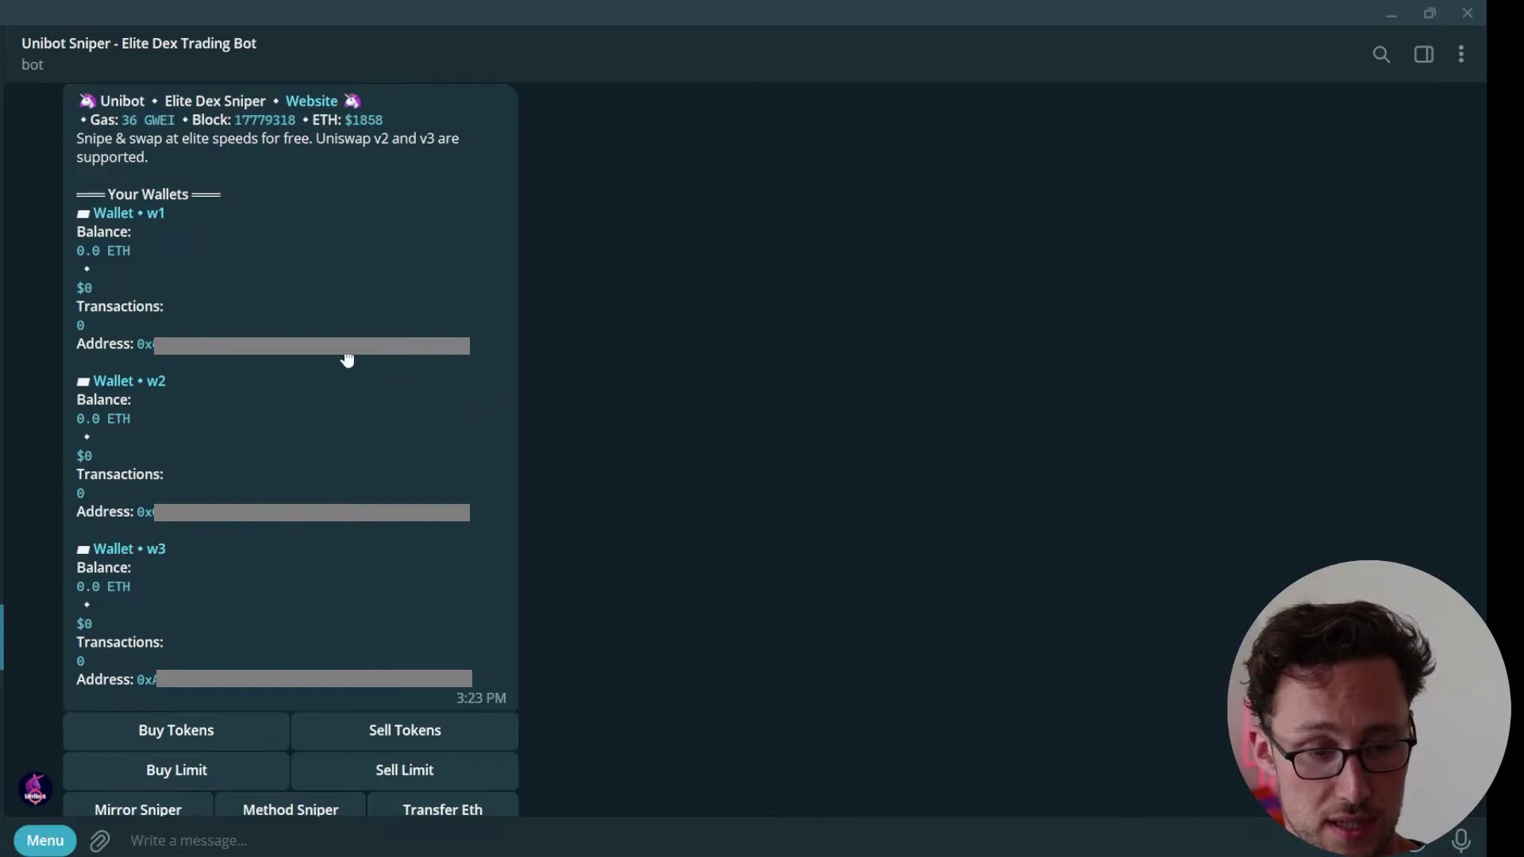
pyautogui.doubleClick(404, 362)
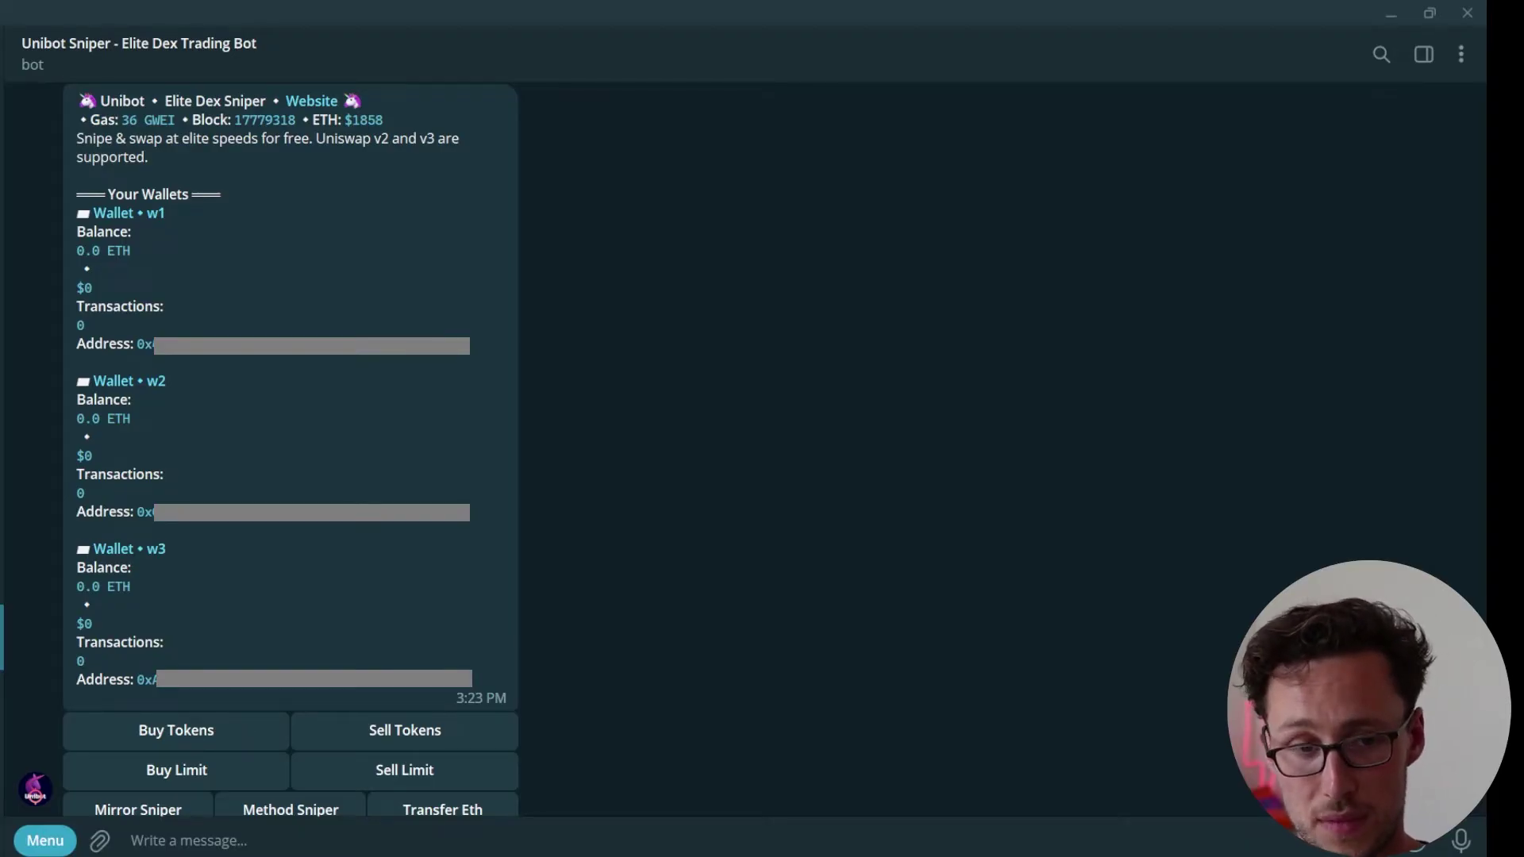
# Open the bot's Buy Tokens settings, review the options and choose to enter a token address
pyautogui.scroll(-1, 822, 461)
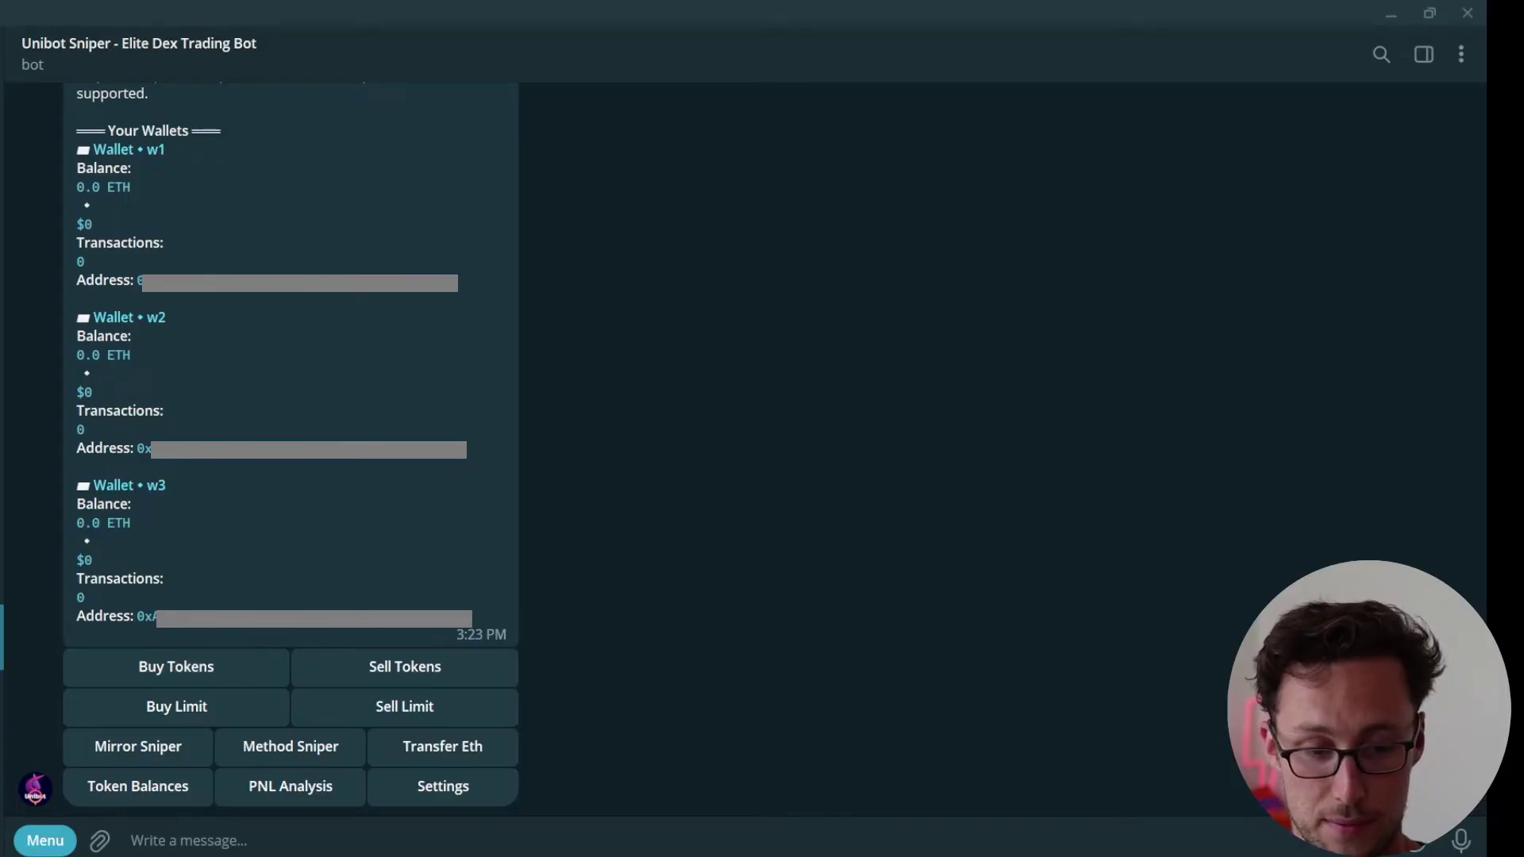
pyautogui.click(201, 665)
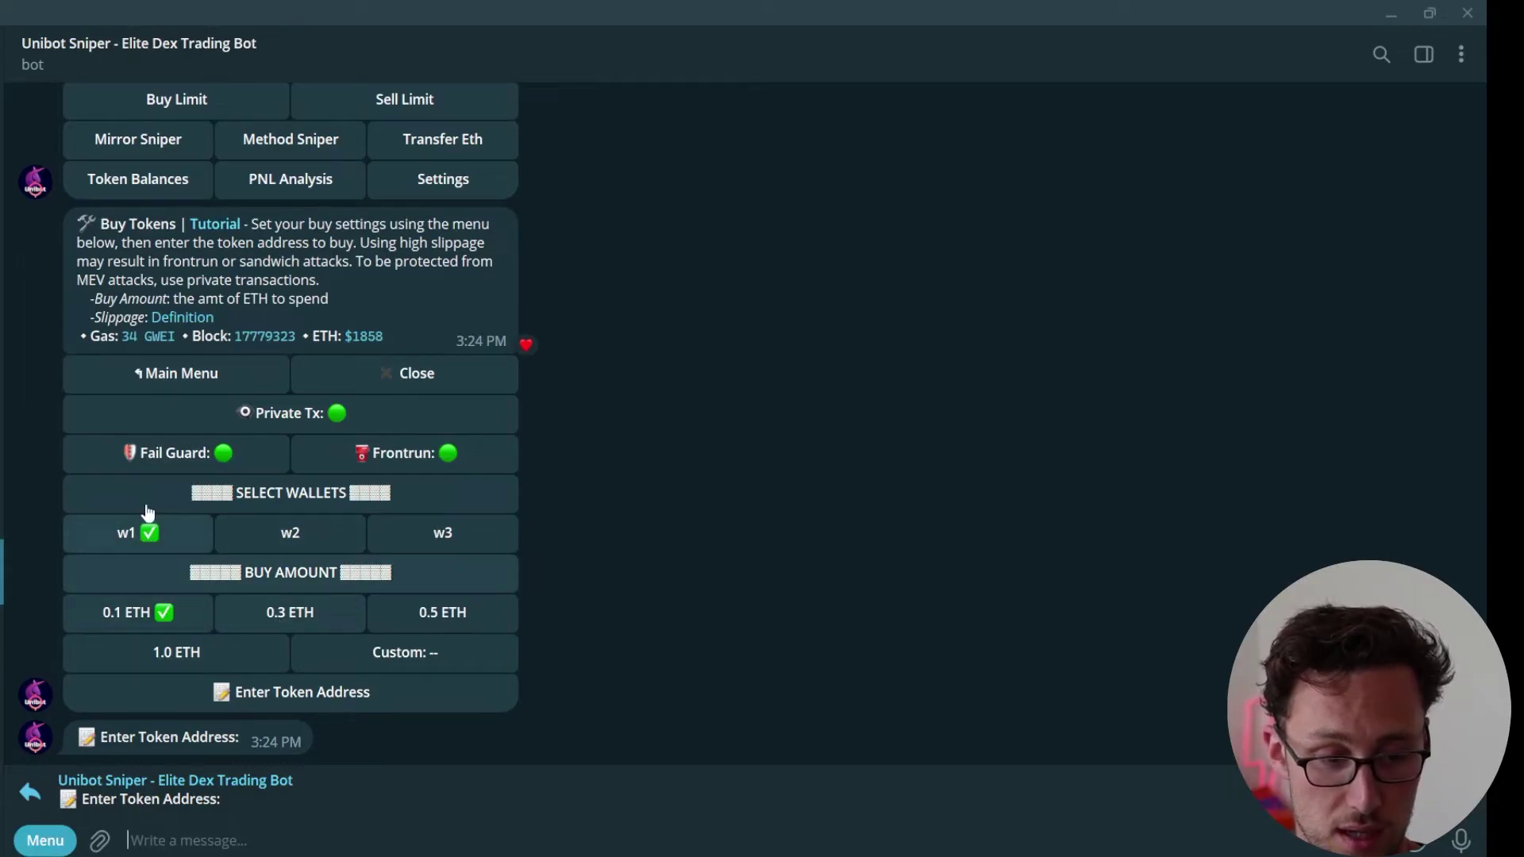
pyautogui.click(268, 698)
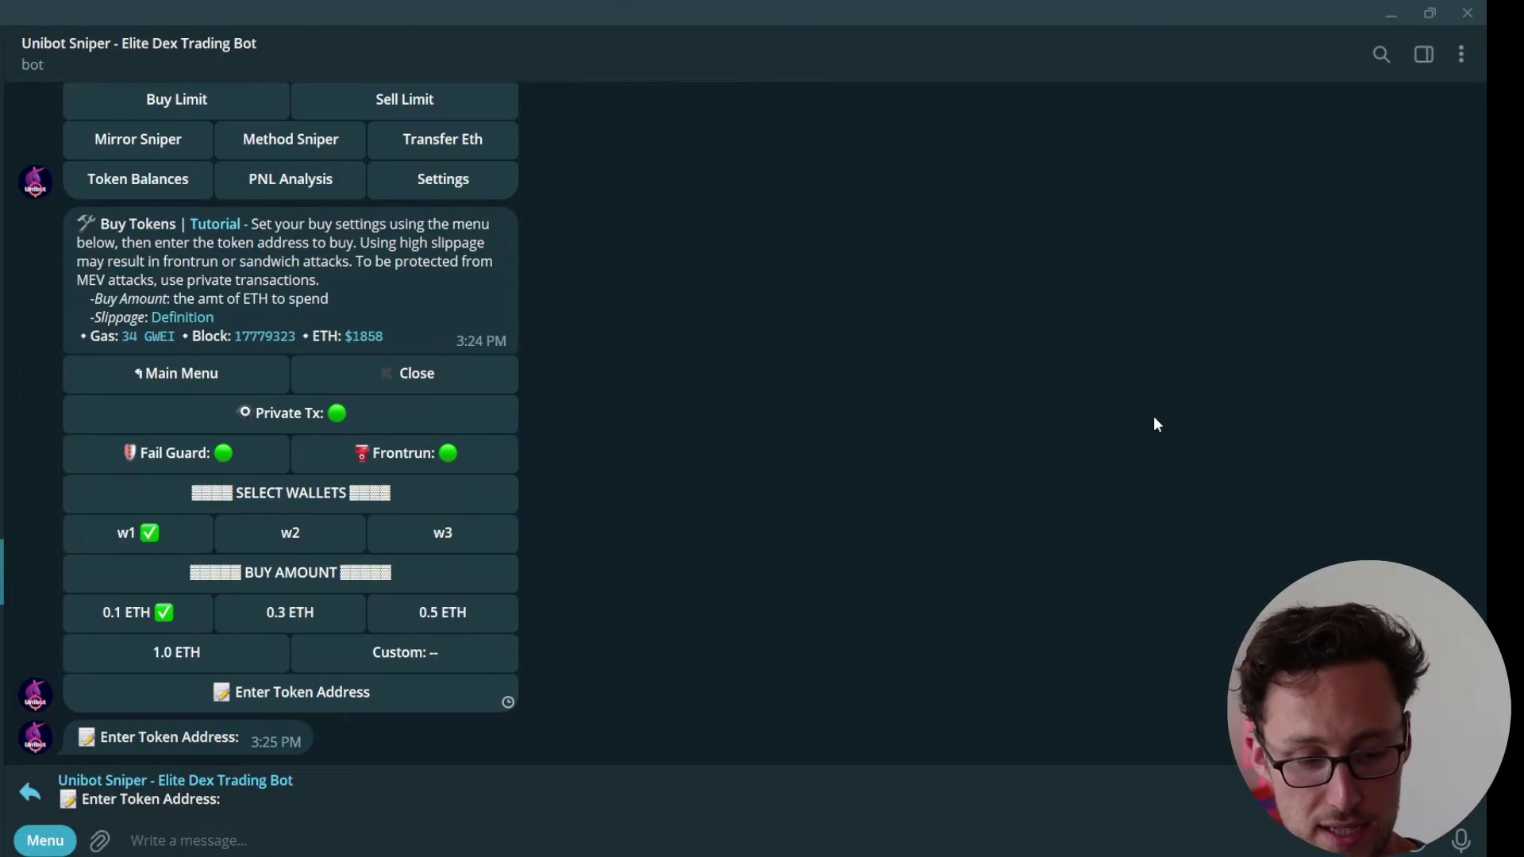
# Try entering the placeholder token address "0x......" in the reply and discard it unsent
pyautogui.write('0x.')
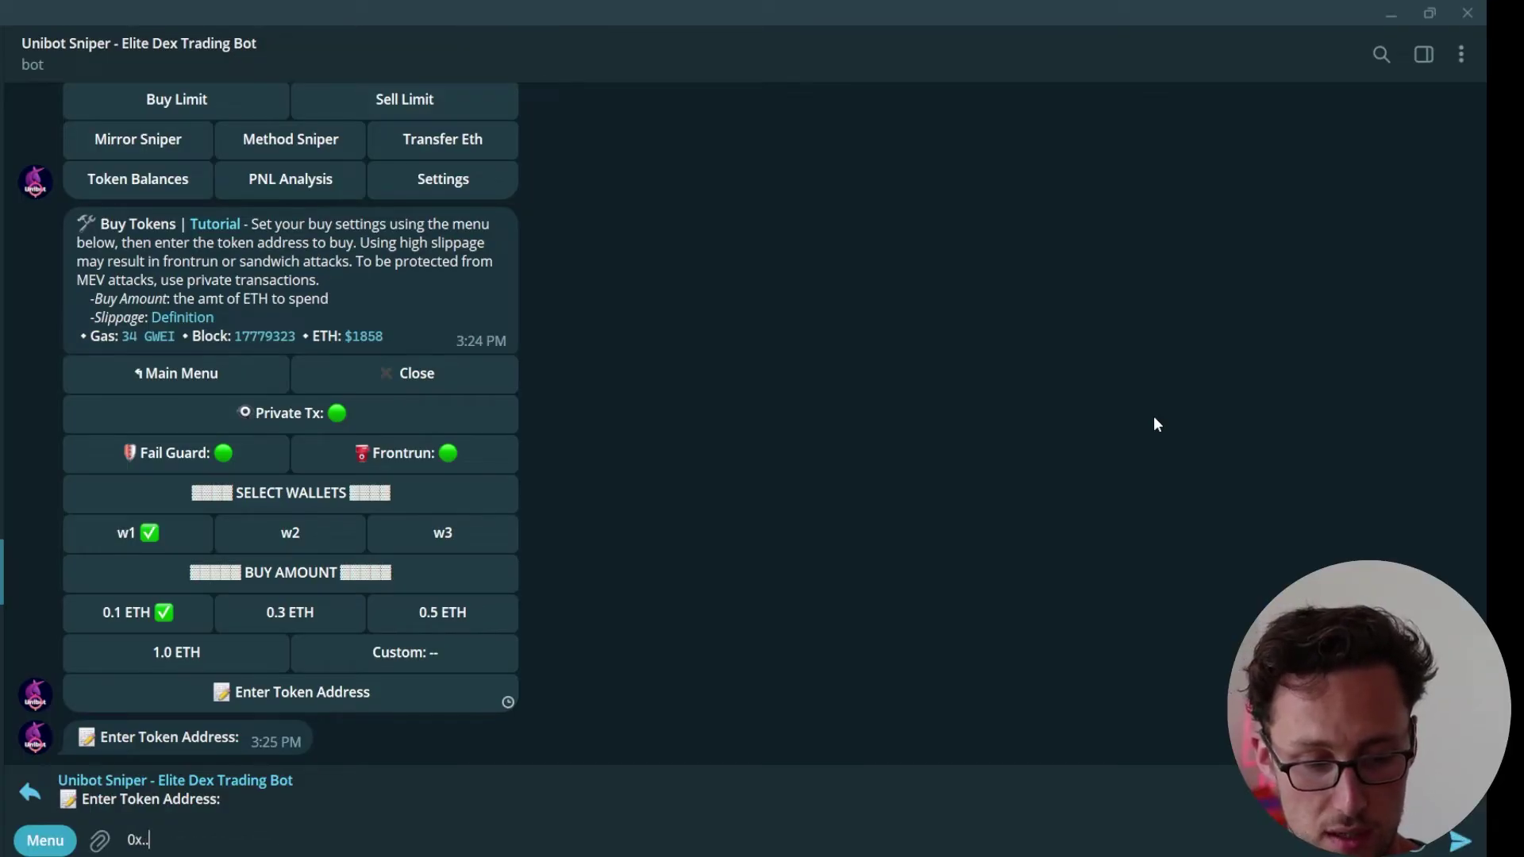
pyautogui.write('.....')
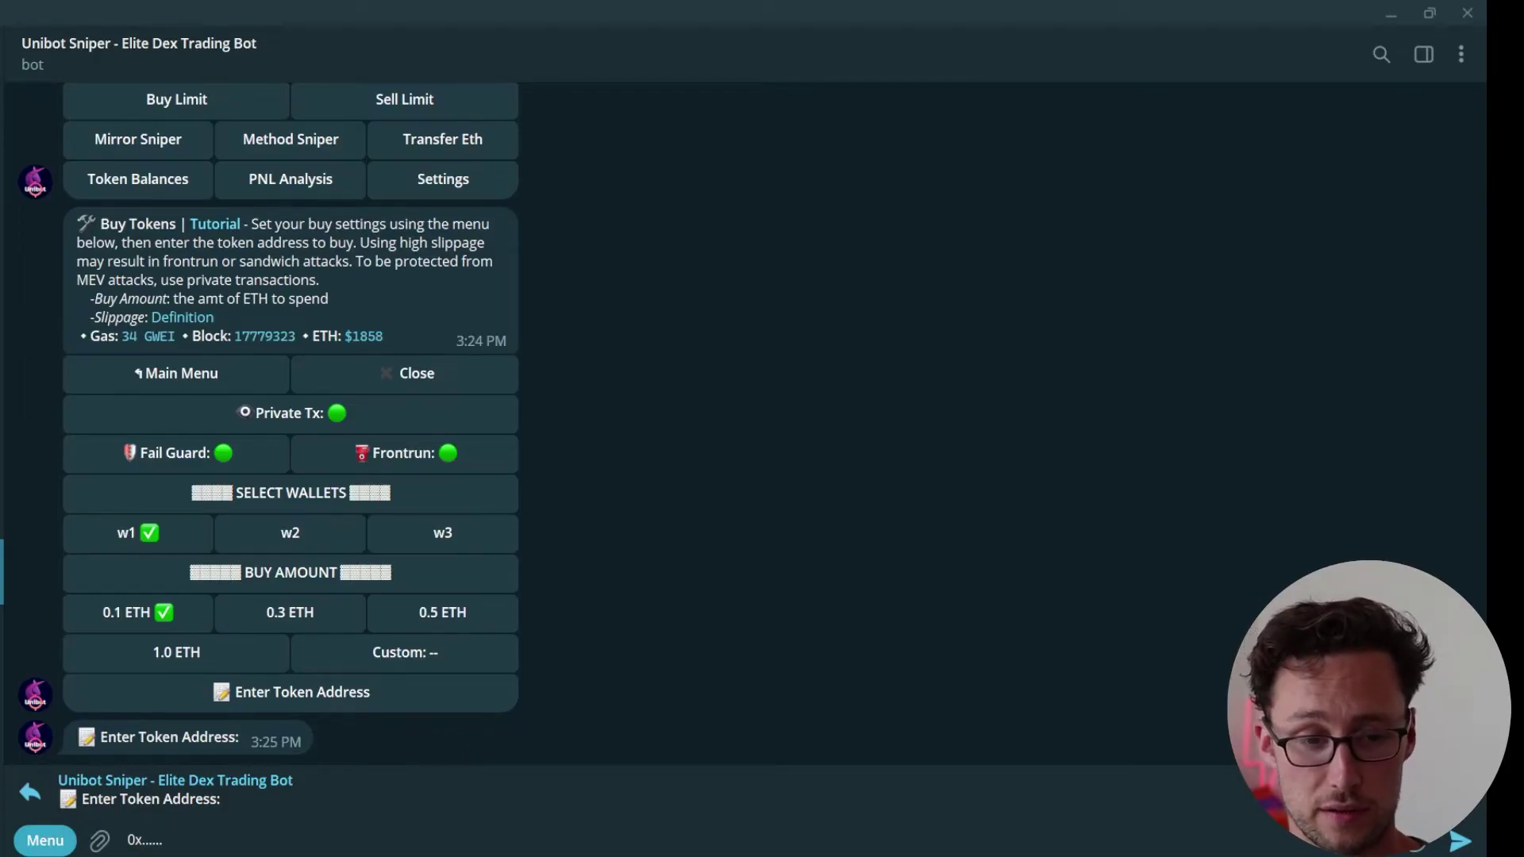
pyautogui.moveTo(166, 840); pyautogui.dragTo(127, 840)
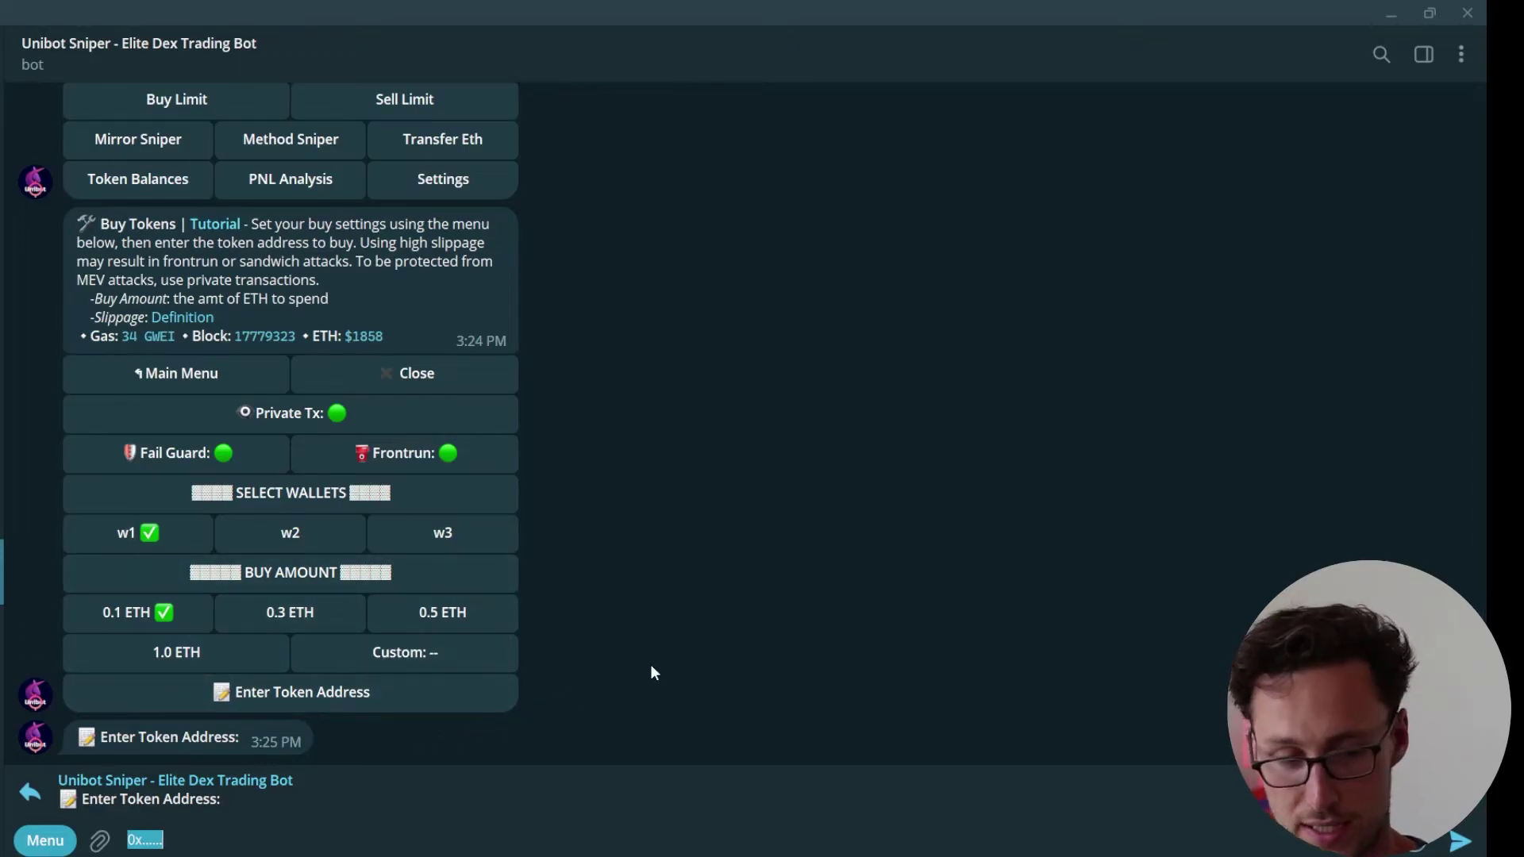
pyautogui.press('BackSpace')
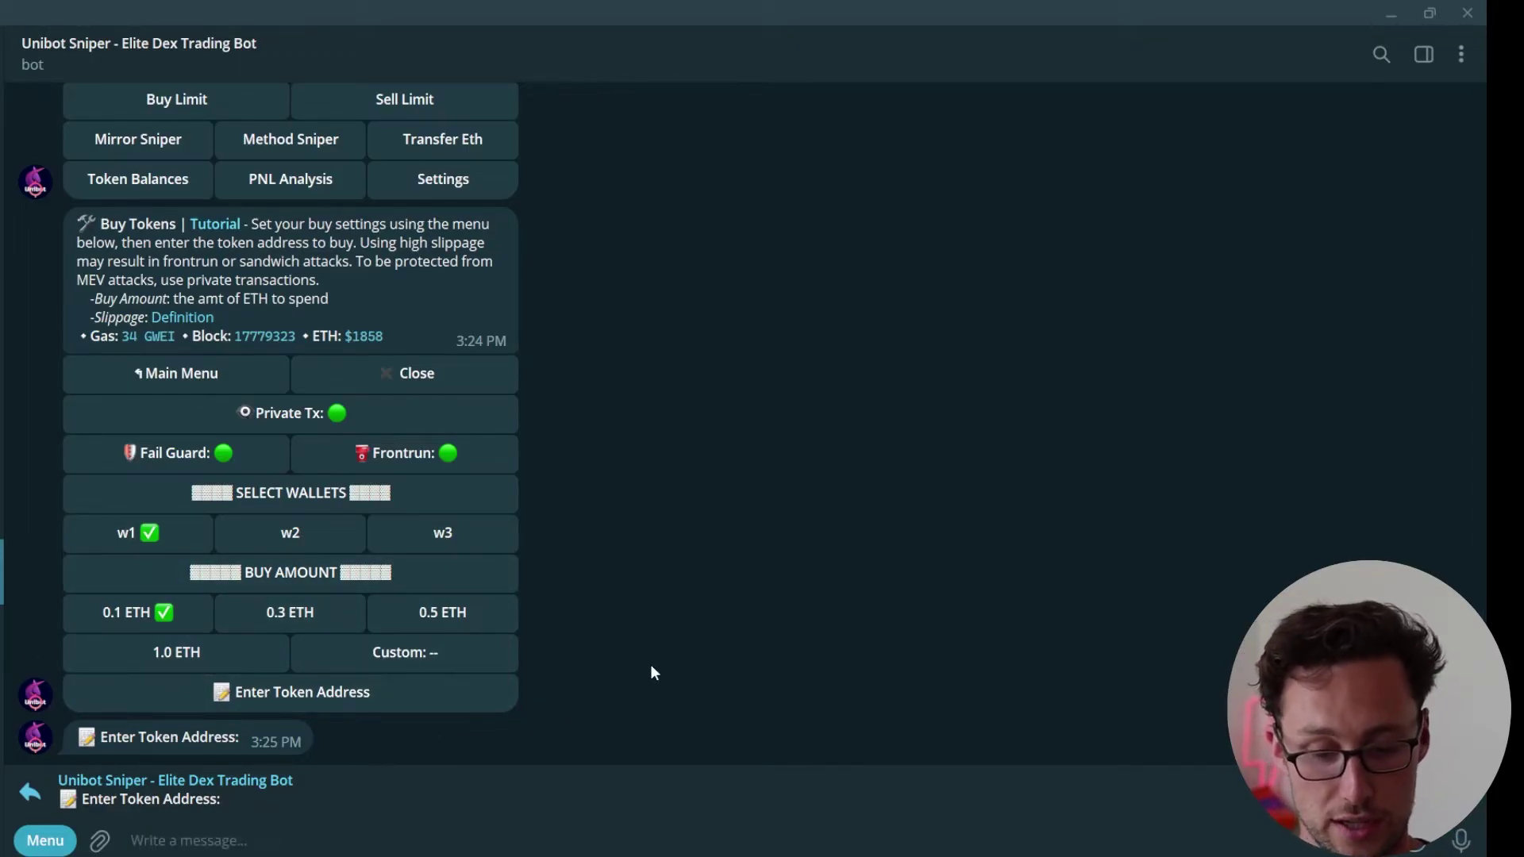
pyautogui.press('Escape')
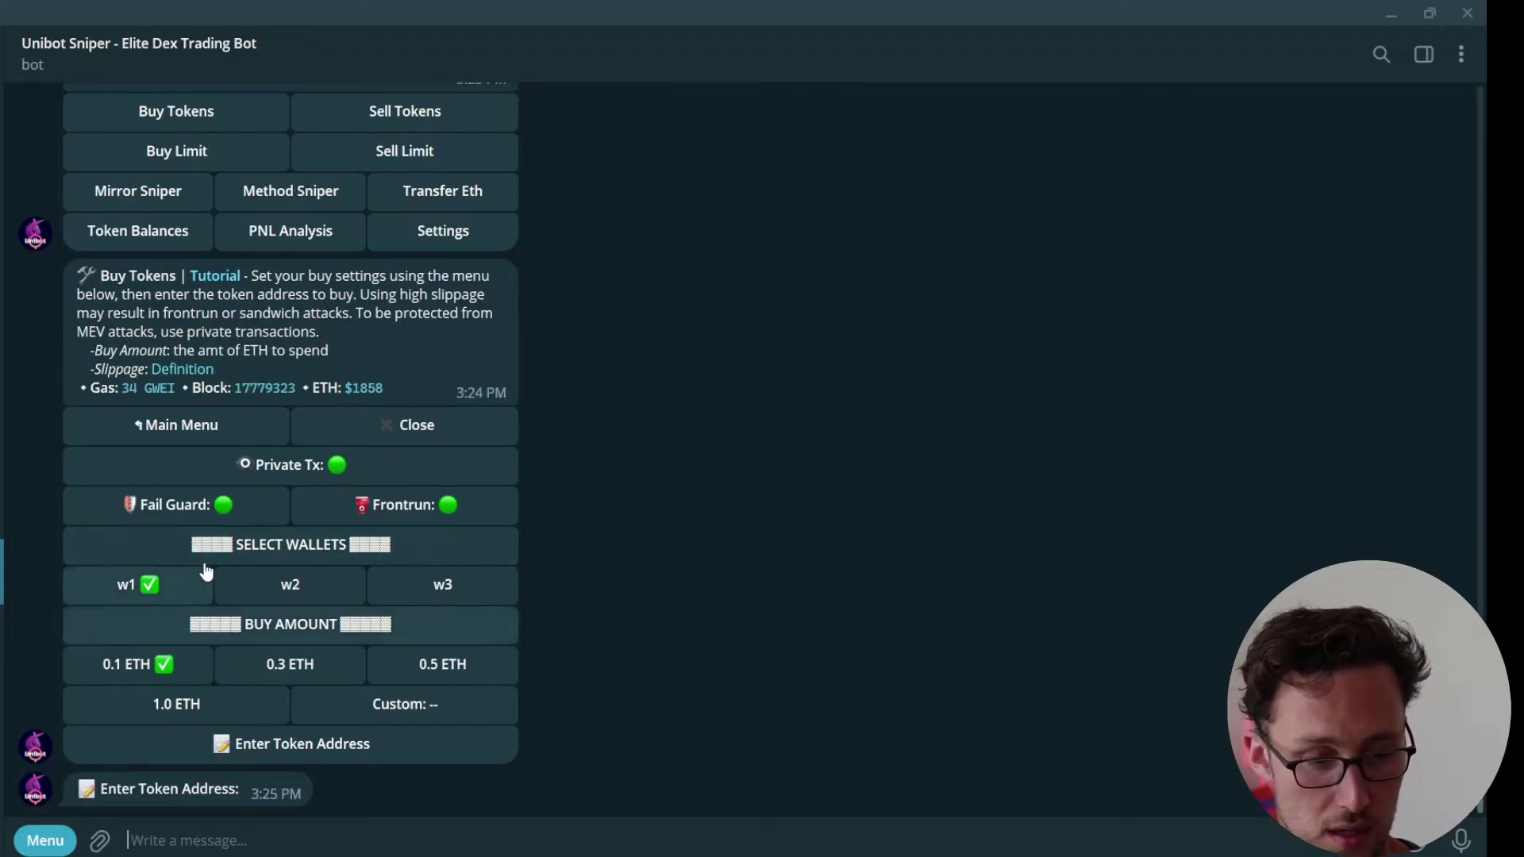
# Review the Limit Buy Order settings from the bot's main menu, and go back to the main menu
pyautogui.click(161, 437)
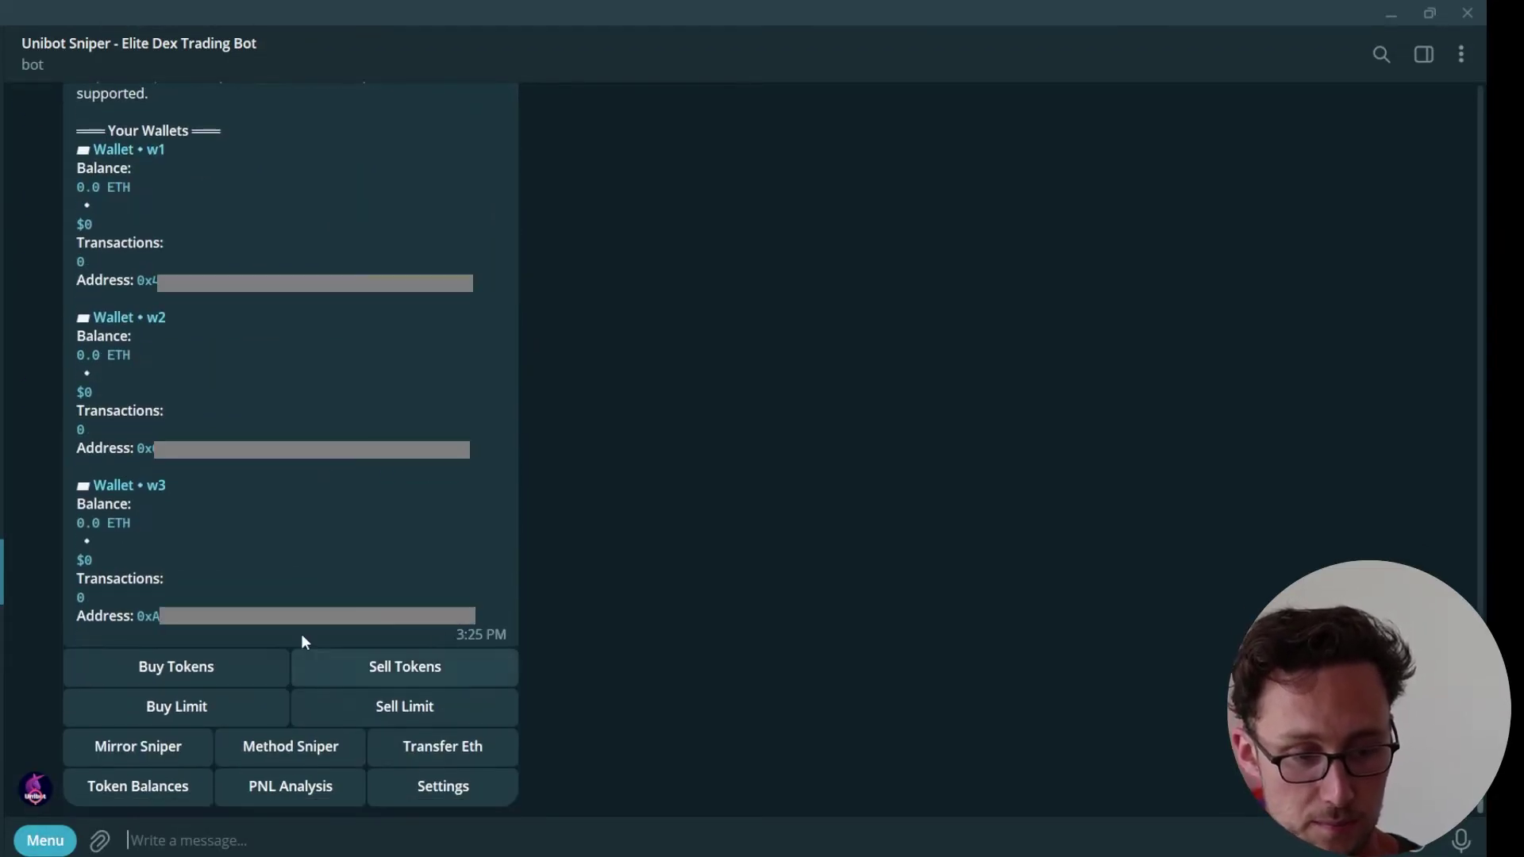
pyautogui.click(205, 710)
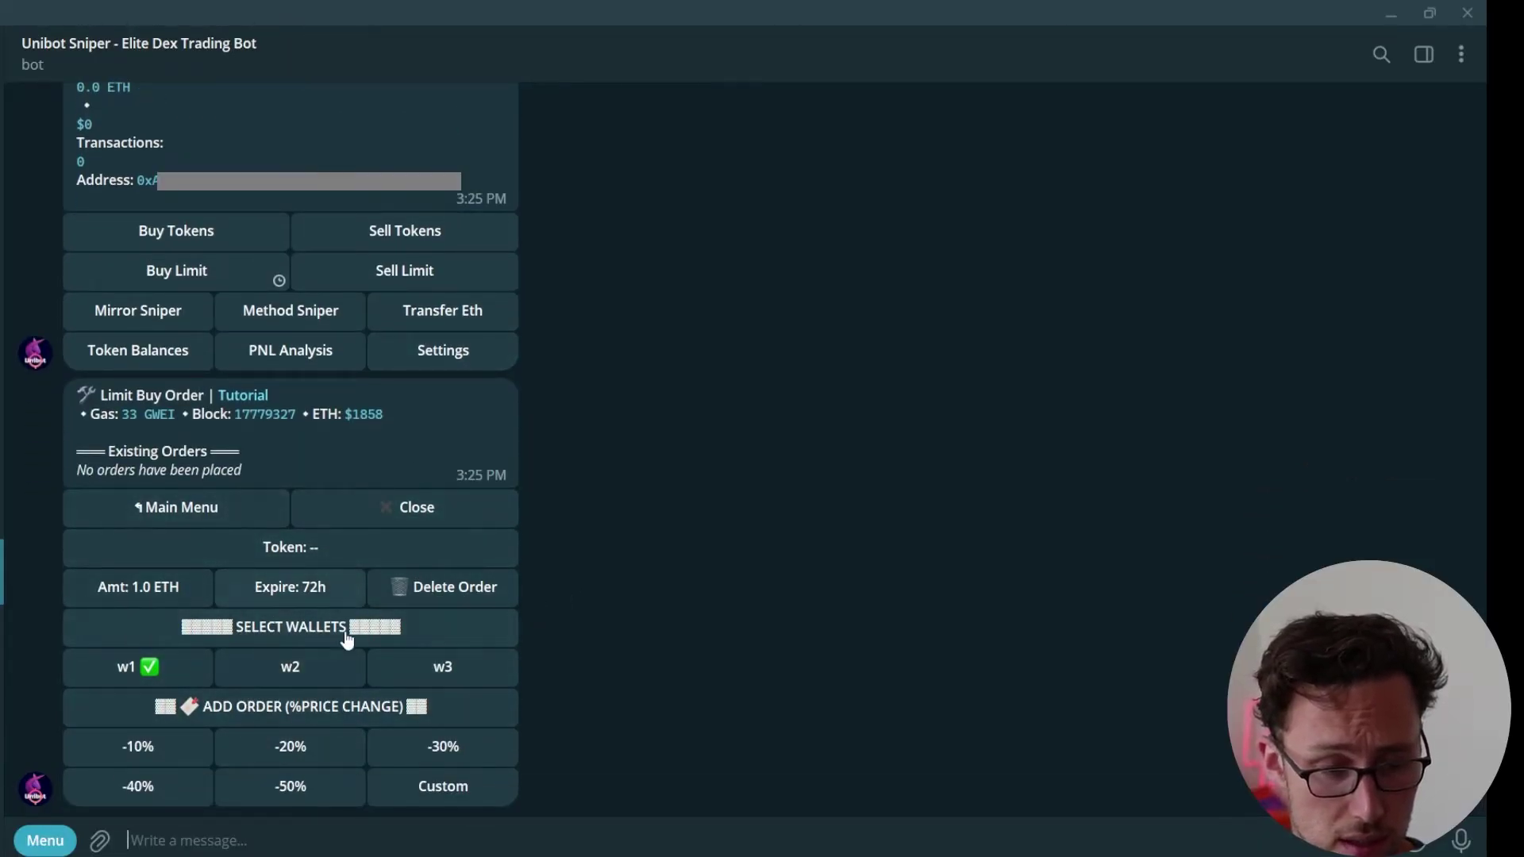
pyautogui.click(222, 522)
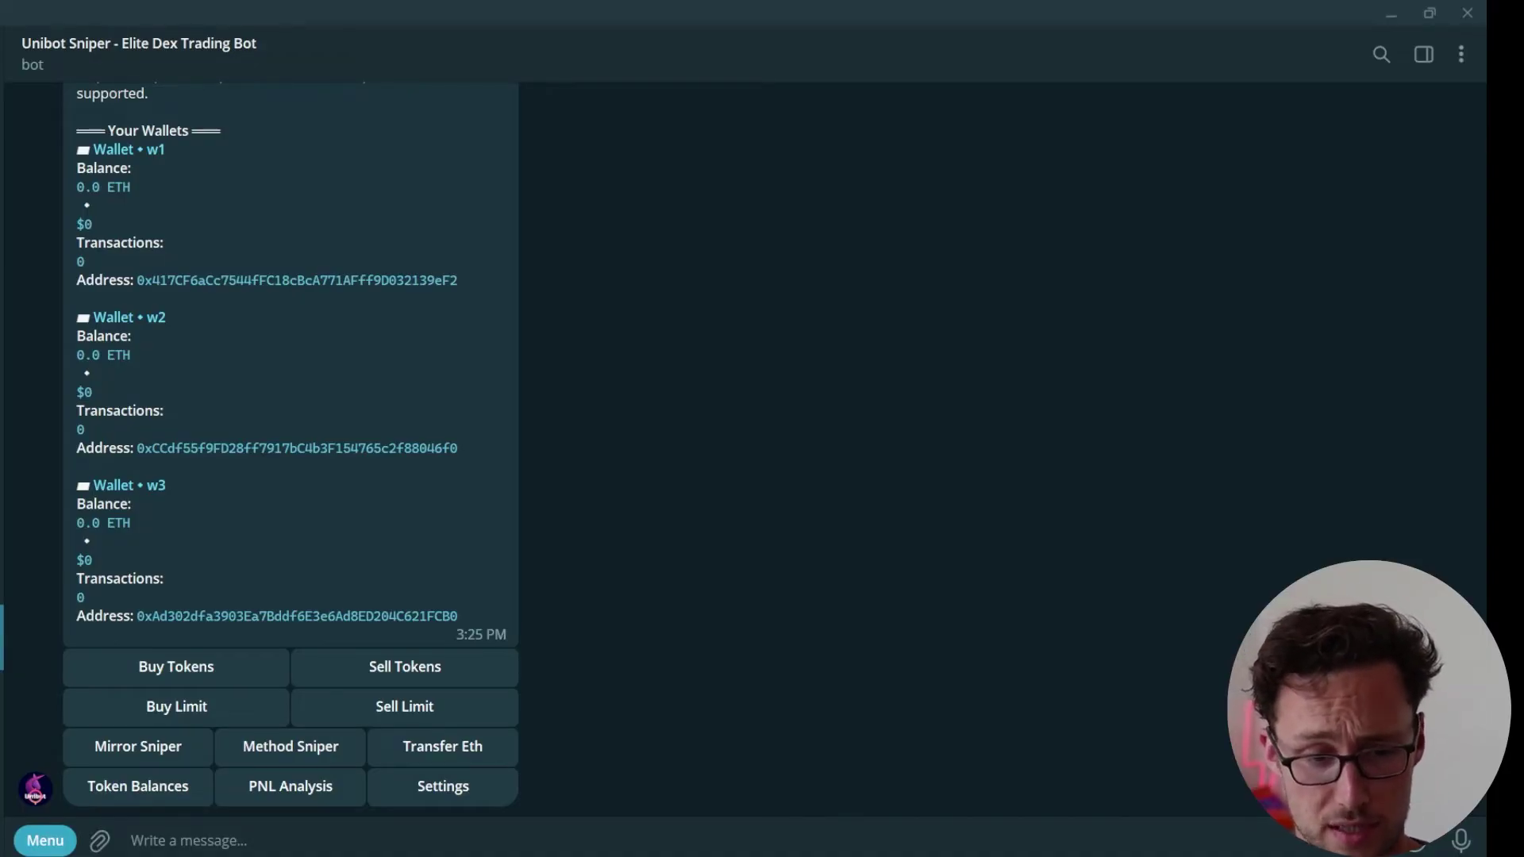
# Review the Mirror Sniper settings and the option to add wallets to the mirror list, and return to the main menu
pyautogui.click(167, 748)
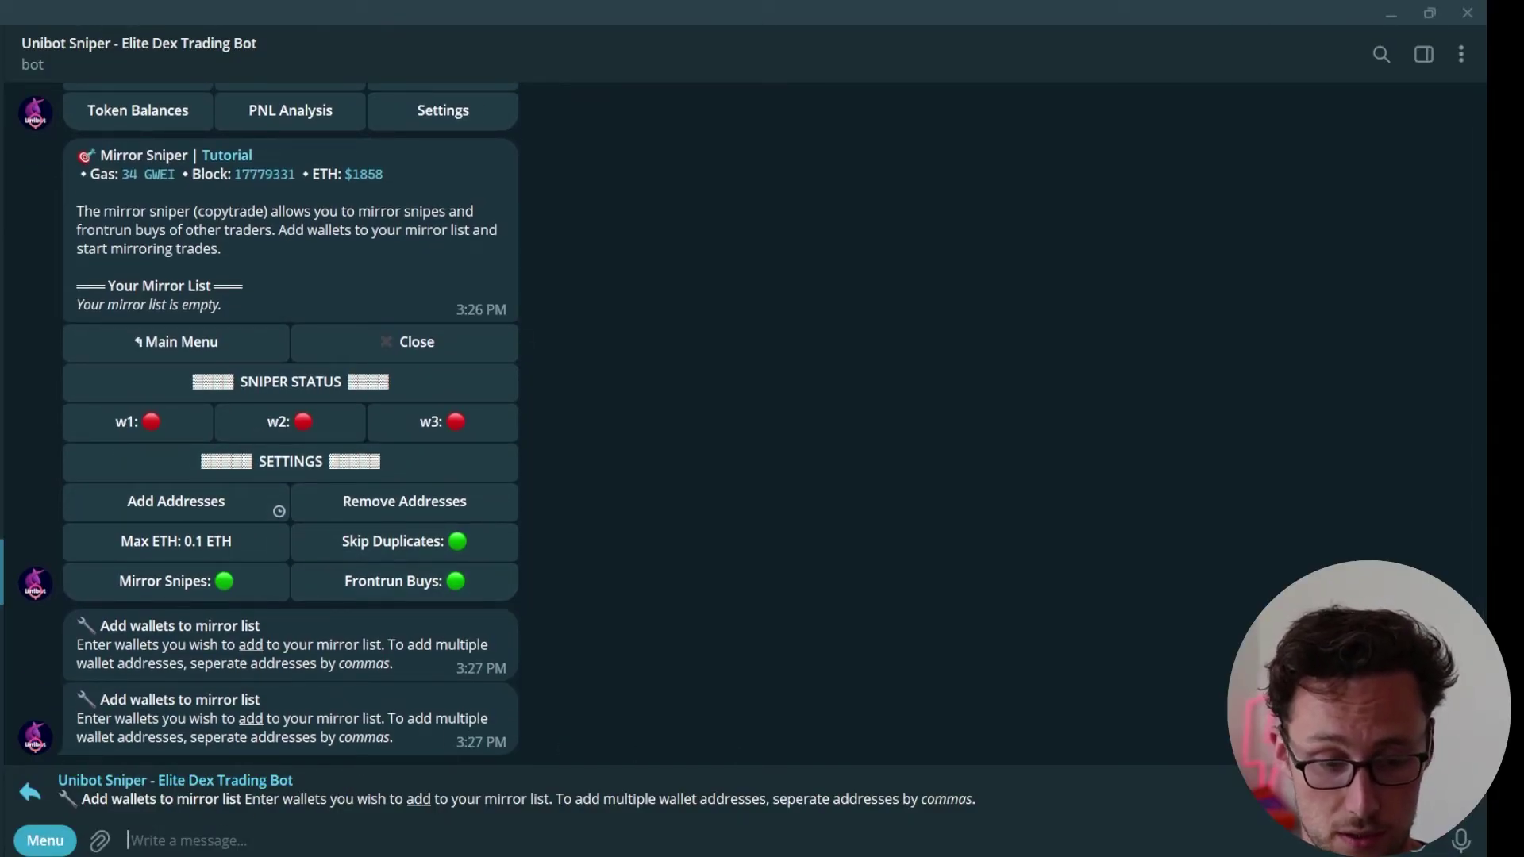
pyautogui.press('Escape')
pyautogui.scroll(7, 441, 672)
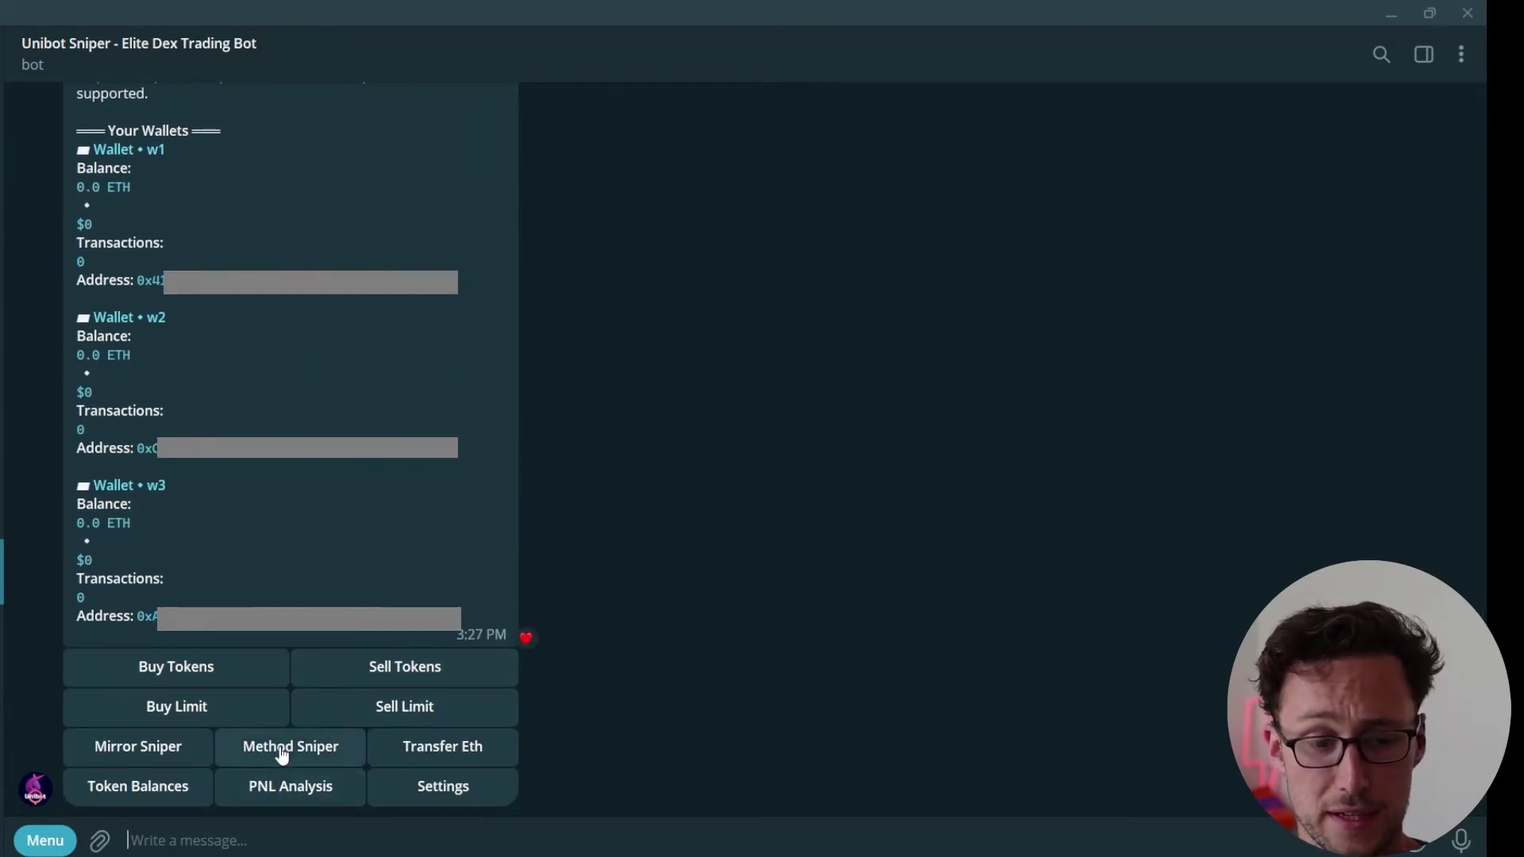
pyautogui.scroll(-7, 339, 782)
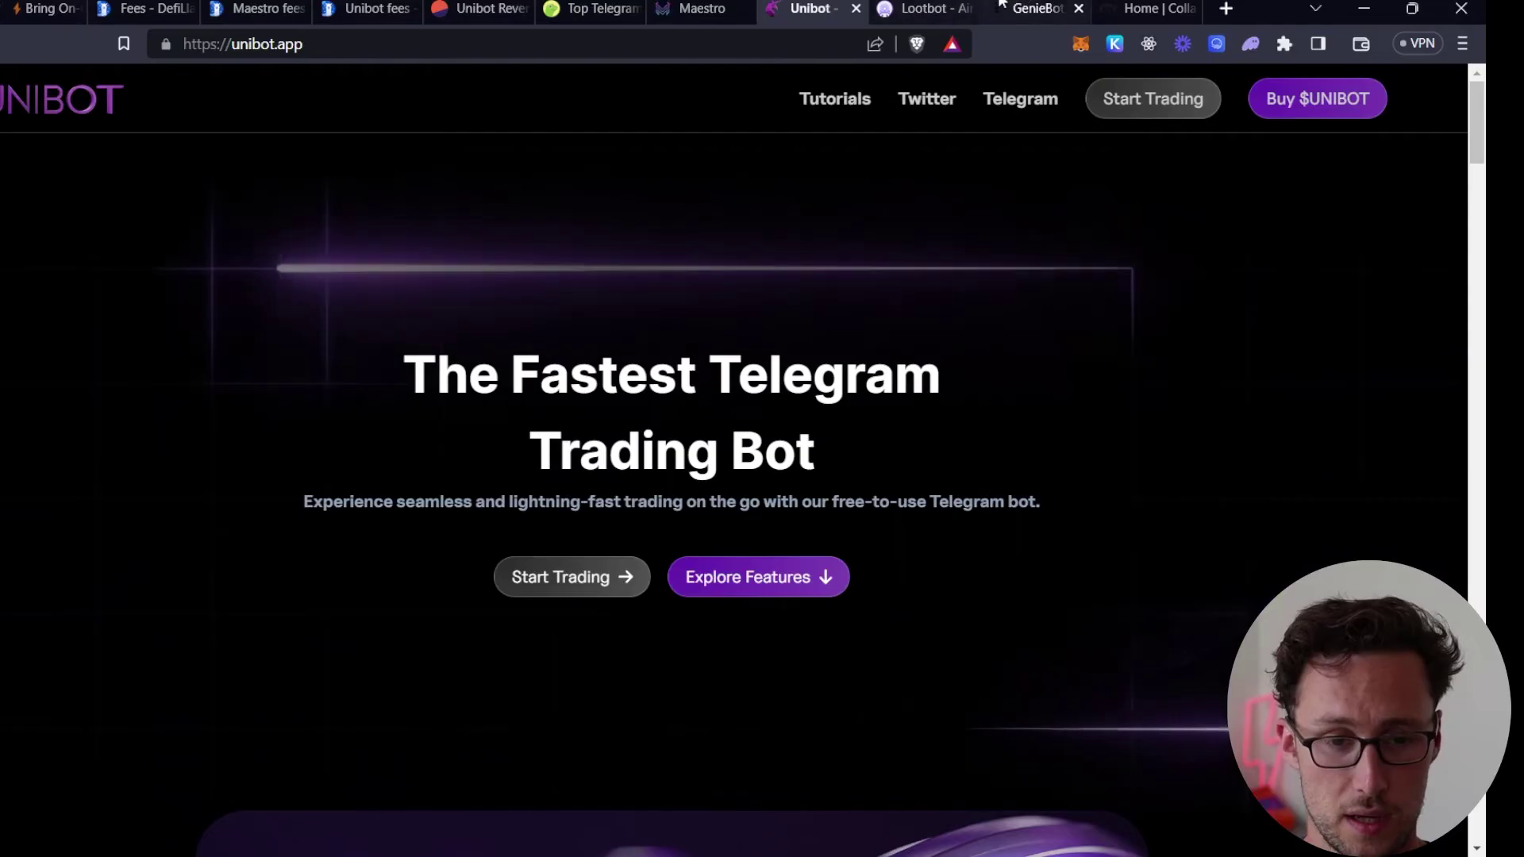
# Switch to the LootBot website and review its introduction, How It Works steps and the supported zkSync tasks
pyautogui.click(928, 8)
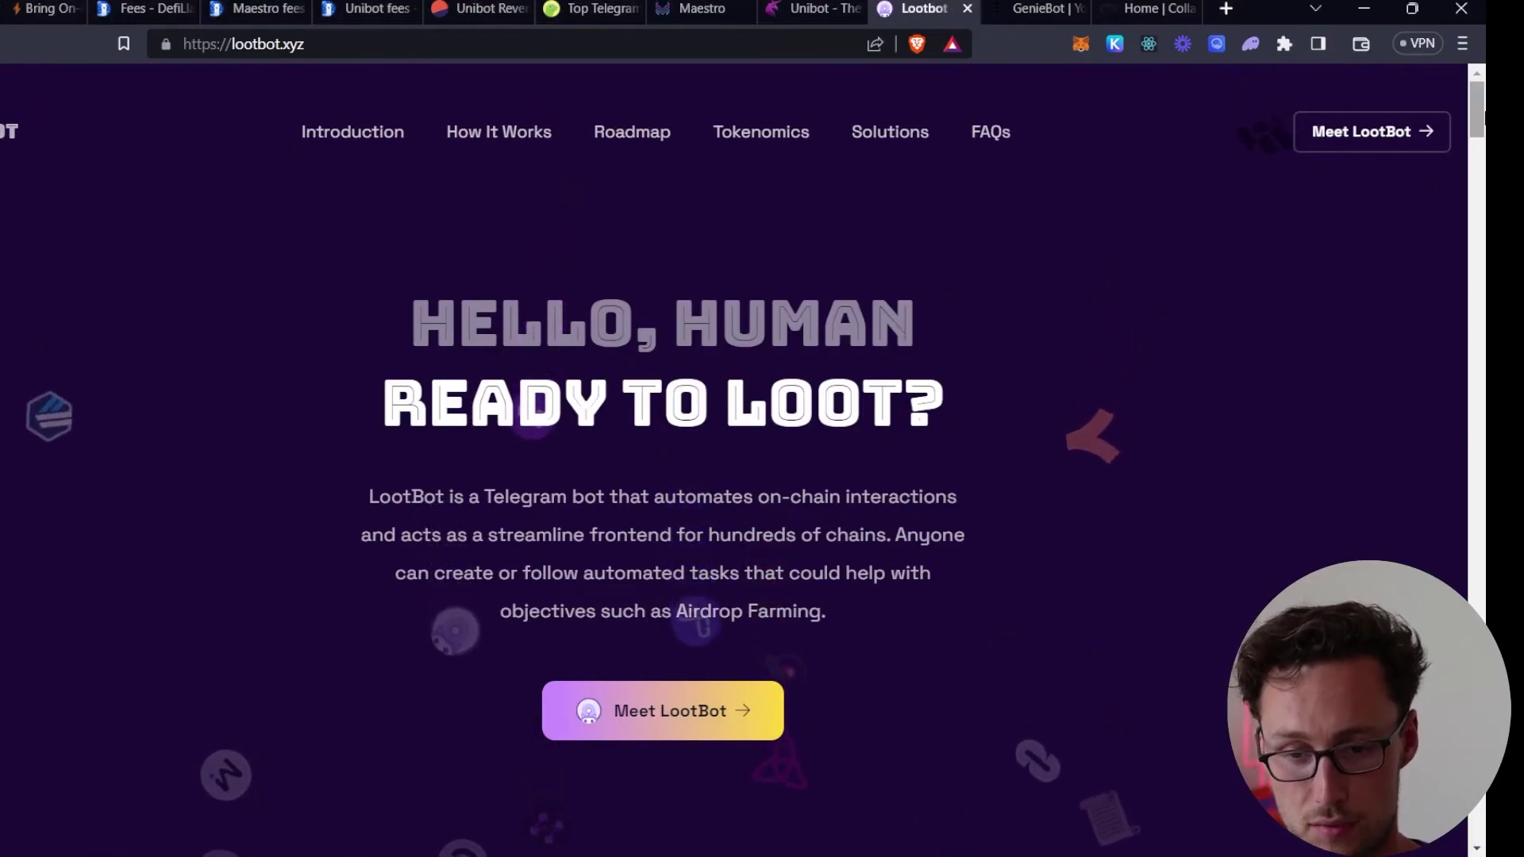
pyautogui.moveTo(1478, 111); pyautogui.dragTo(1474, 209)
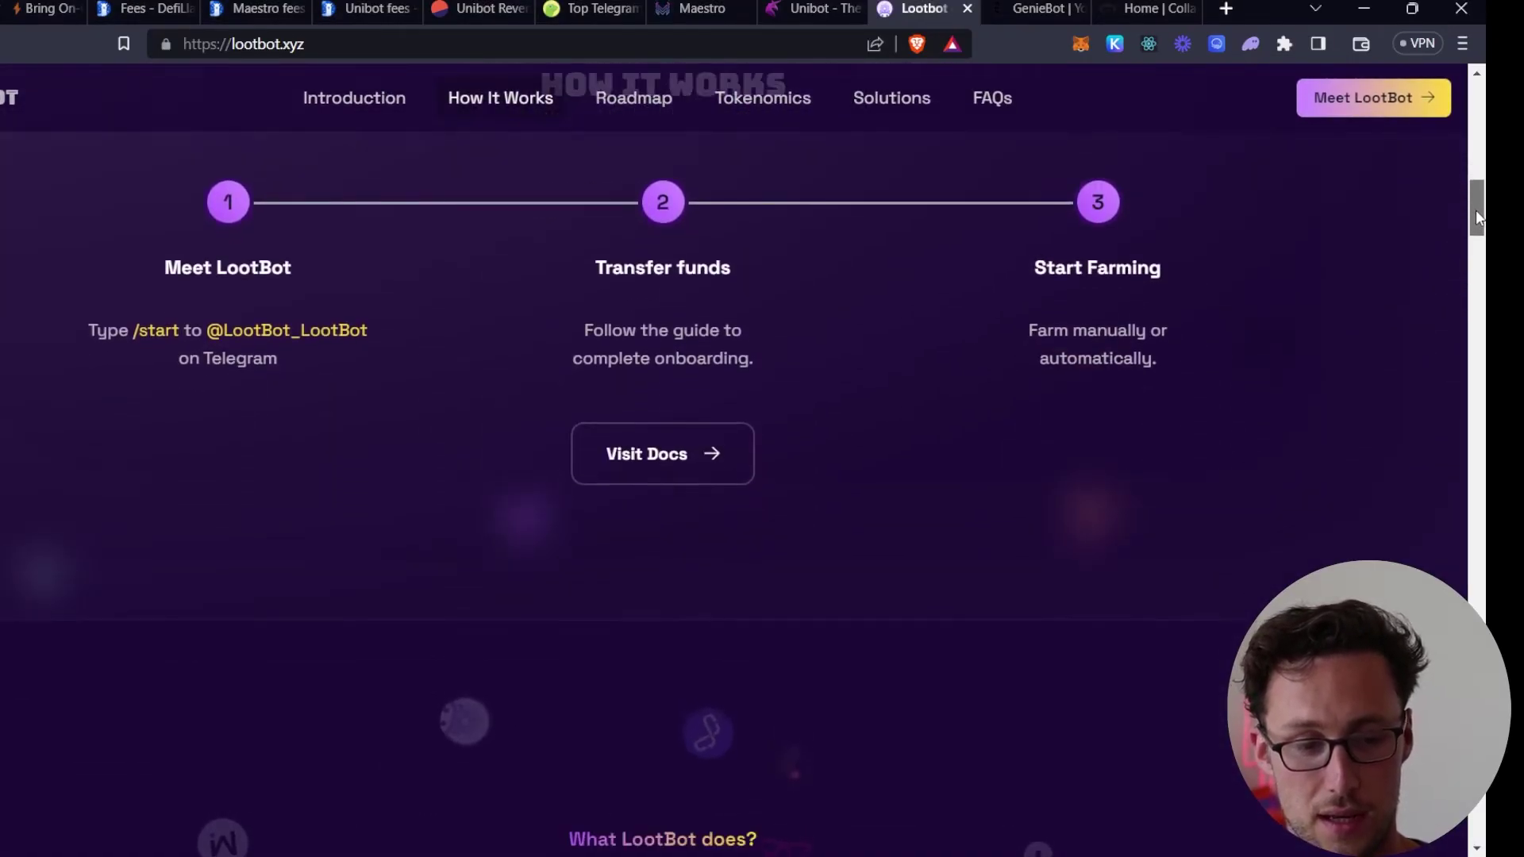
pyautogui.scroll(-5, 714, 453)
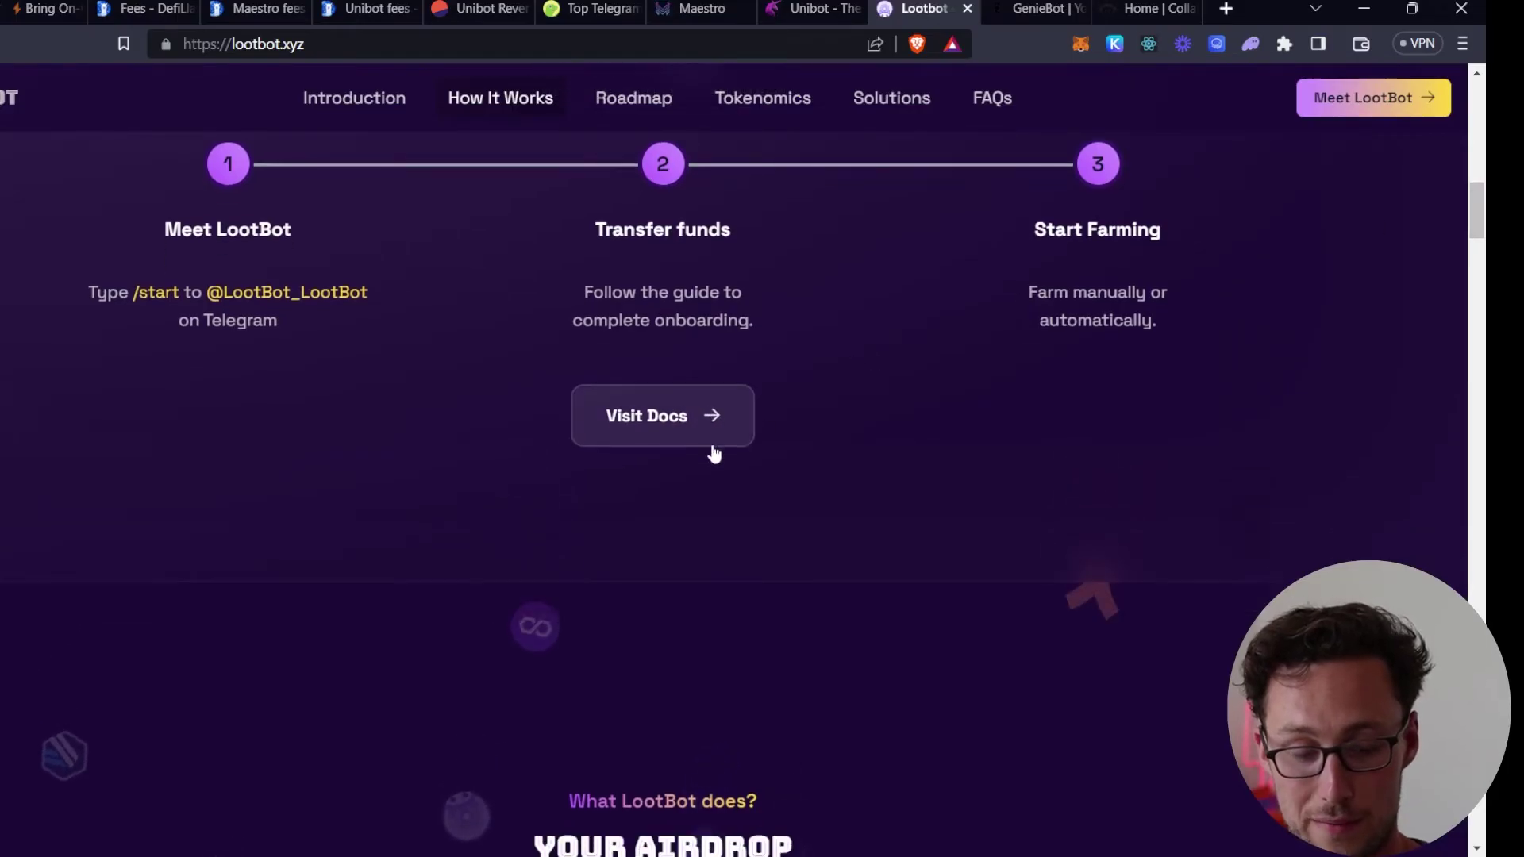
pyautogui.scroll(-5, 712, 403)
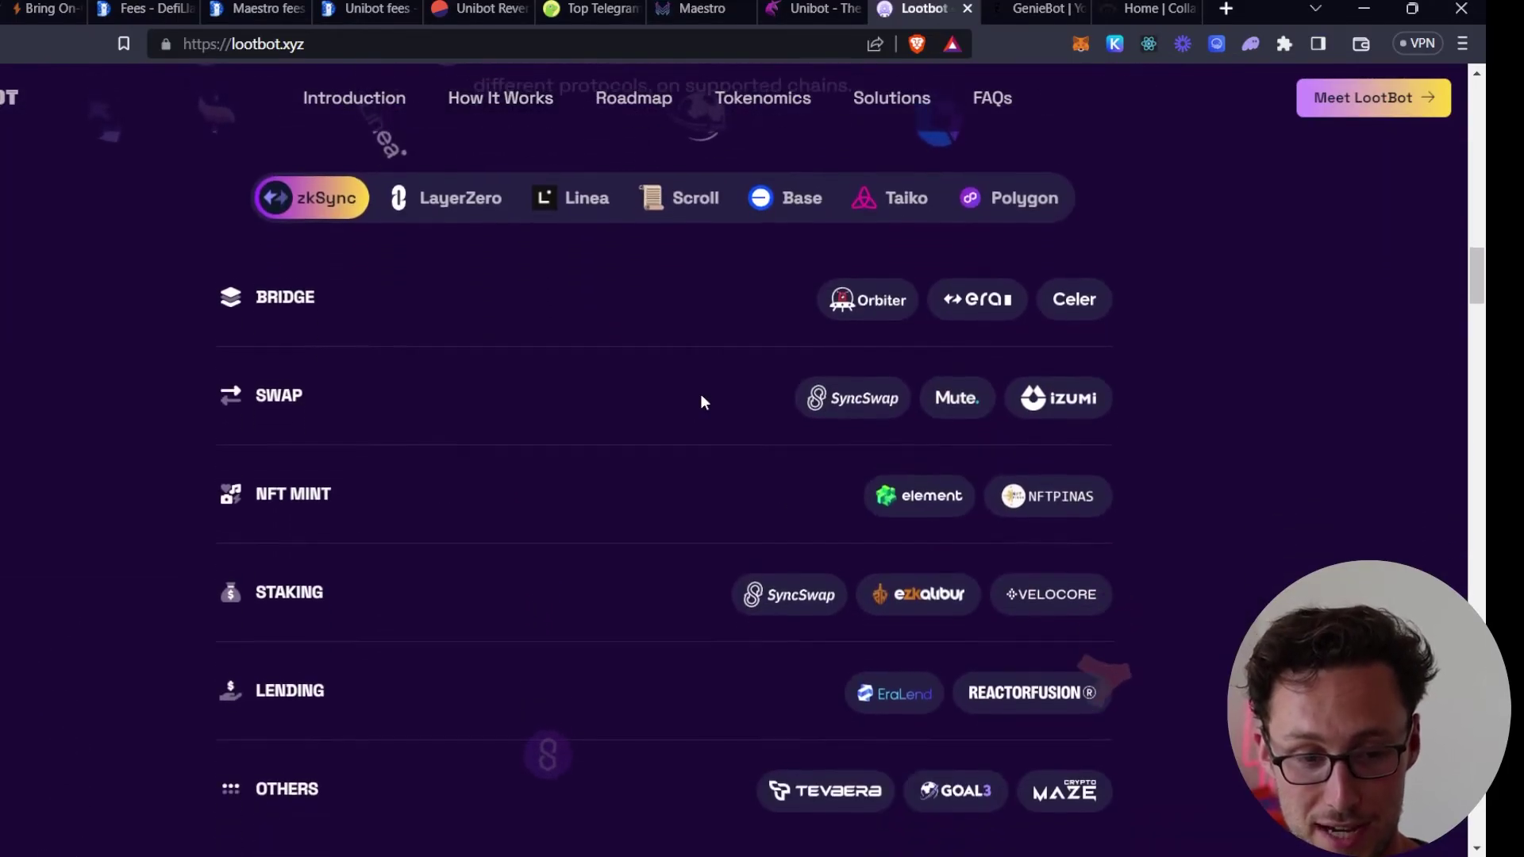
pyautogui.scroll(-1, 626, 318)
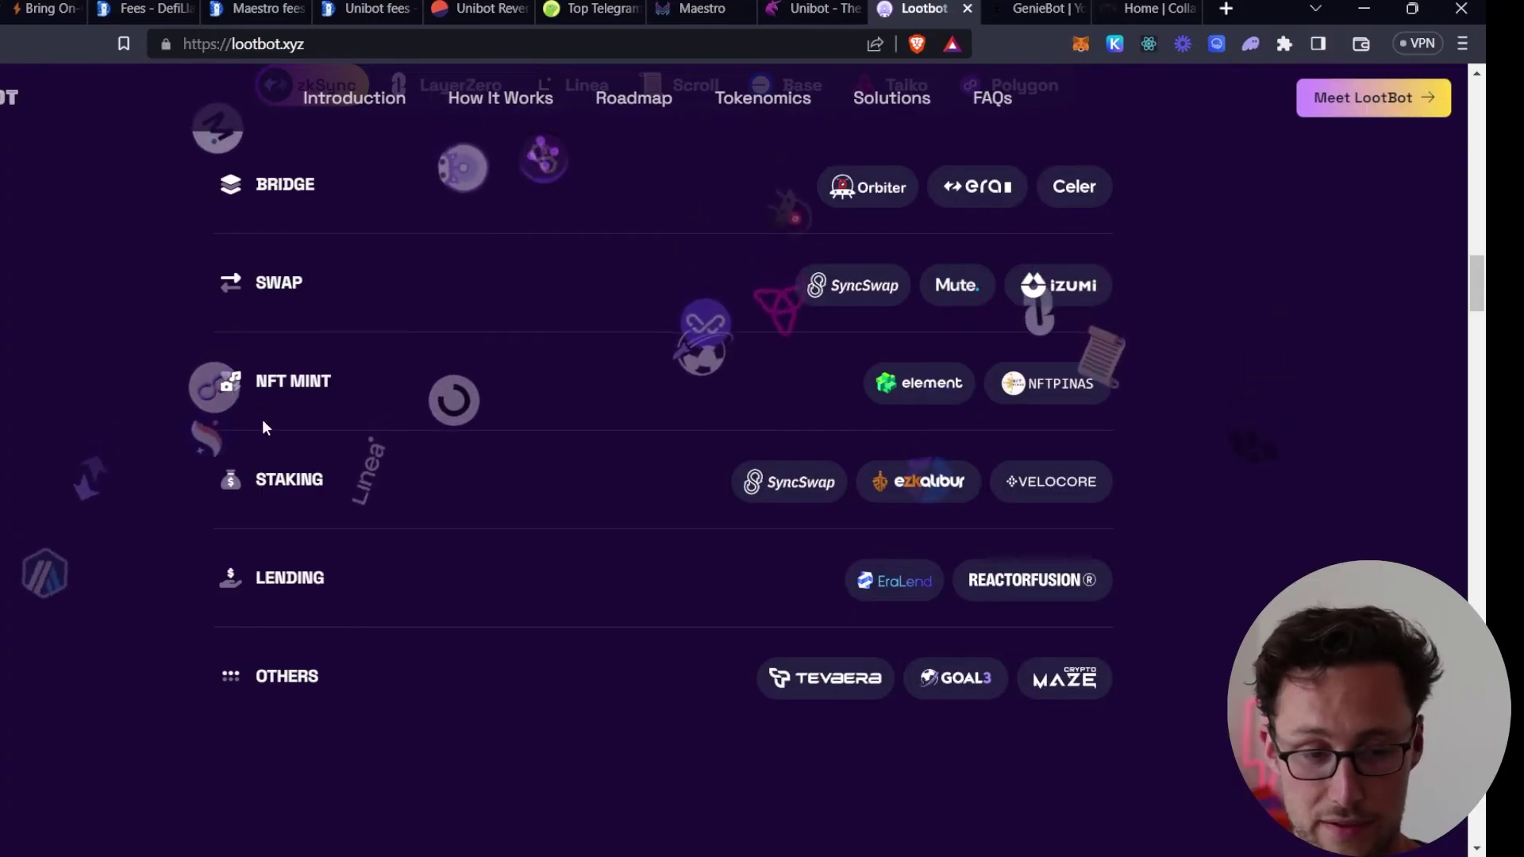
pyautogui.scroll(-1, 340, 449)
# Compare LootBot's automated tasks for LayerZero, Linea, Scroll, Base, Taiko and Polygon, and return to the zkSync list
pyautogui.scroll(4, 434, 418)
pyautogui.click(434, 419)
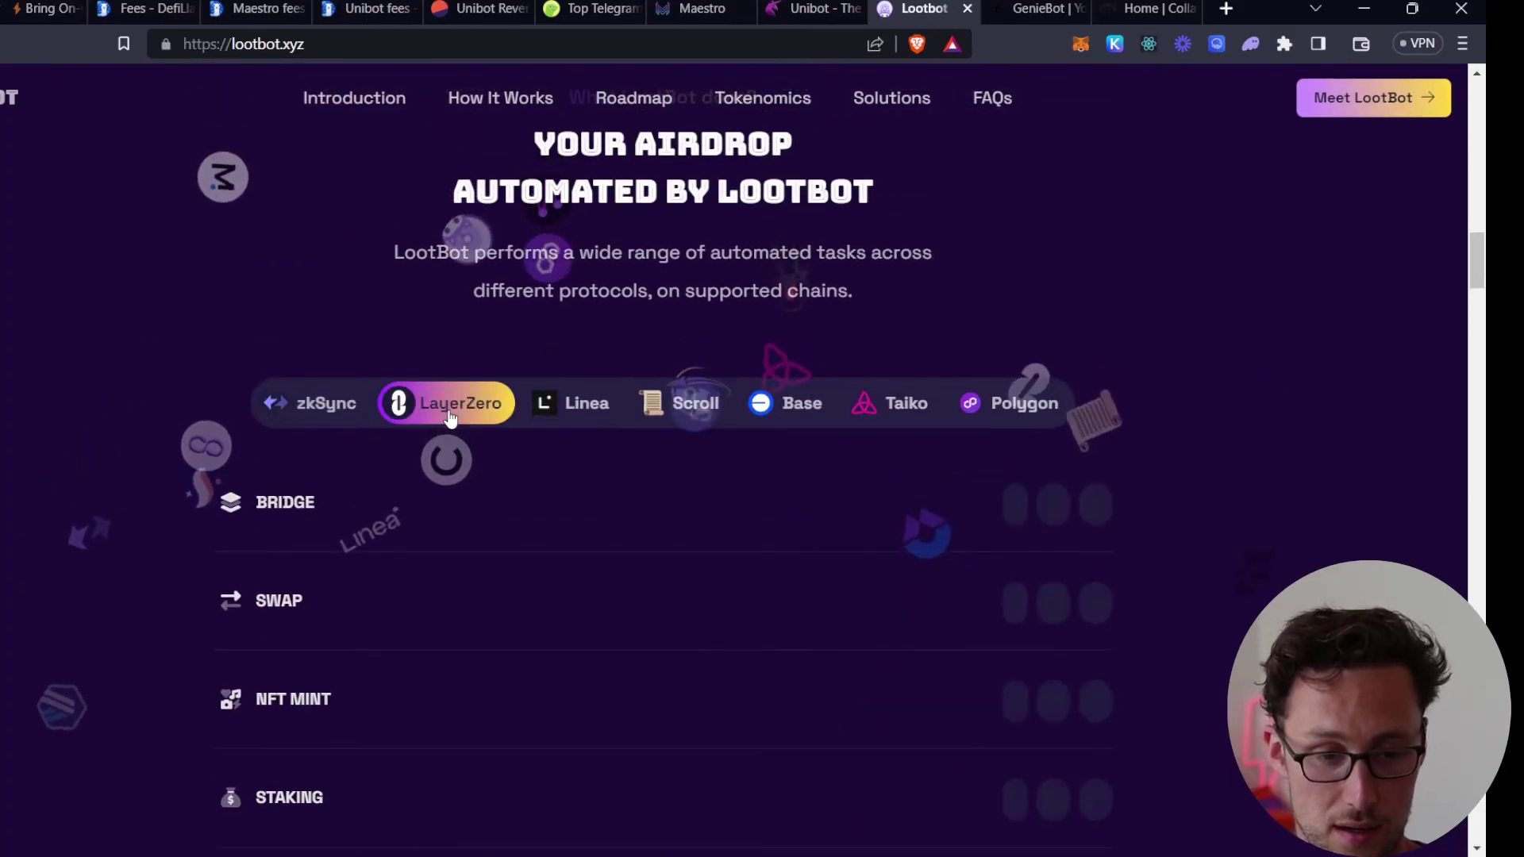
pyautogui.click(575, 405)
pyautogui.click(662, 406)
pyautogui.click(352, 417)
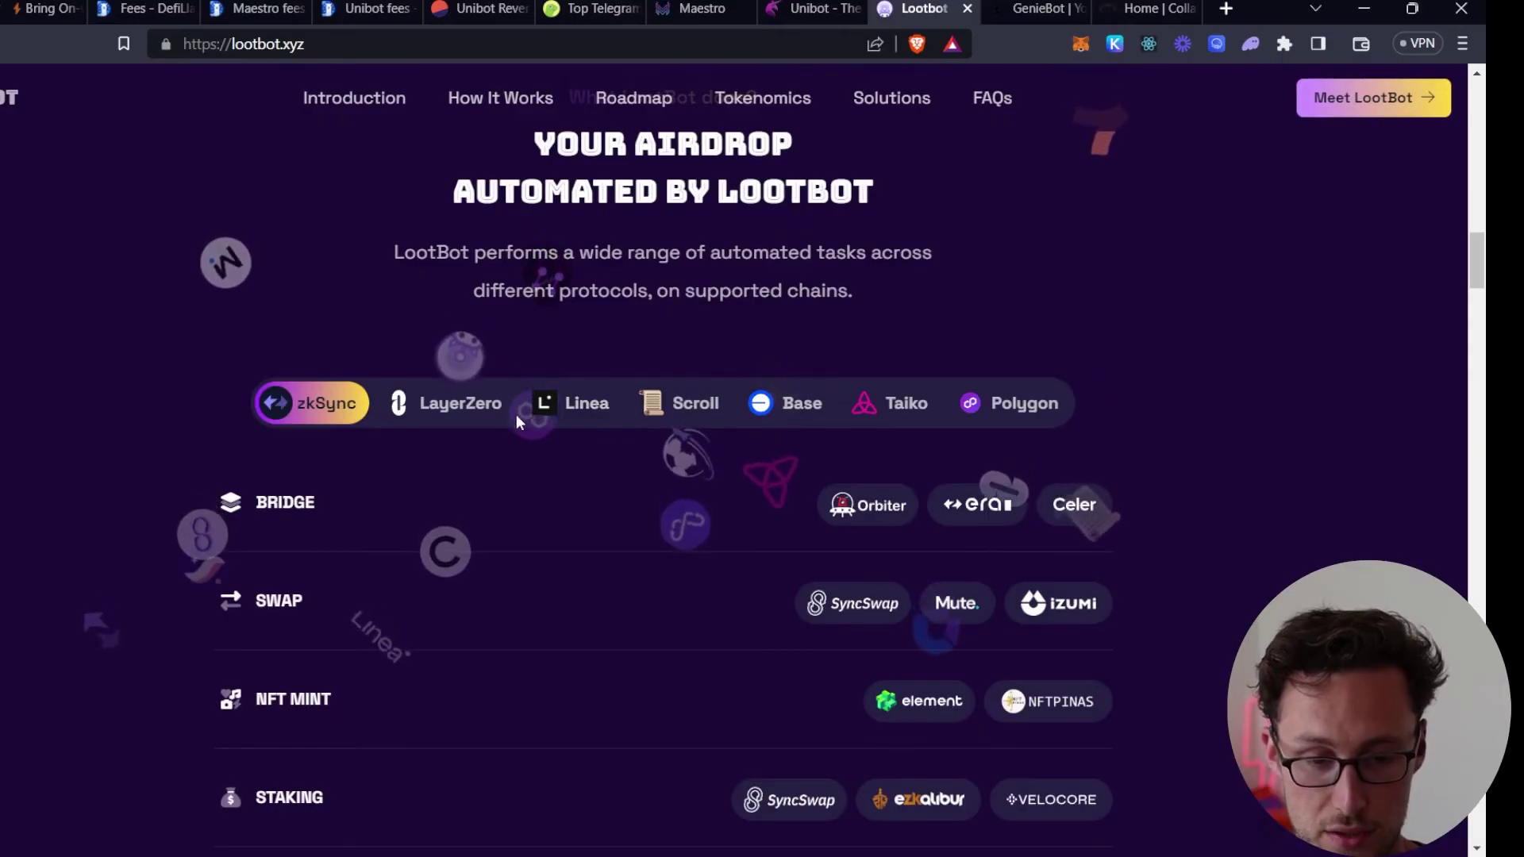
pyautogui.click(476, 408)
pyautogui.click(579, 408)
pyautogui.click(687, 406)
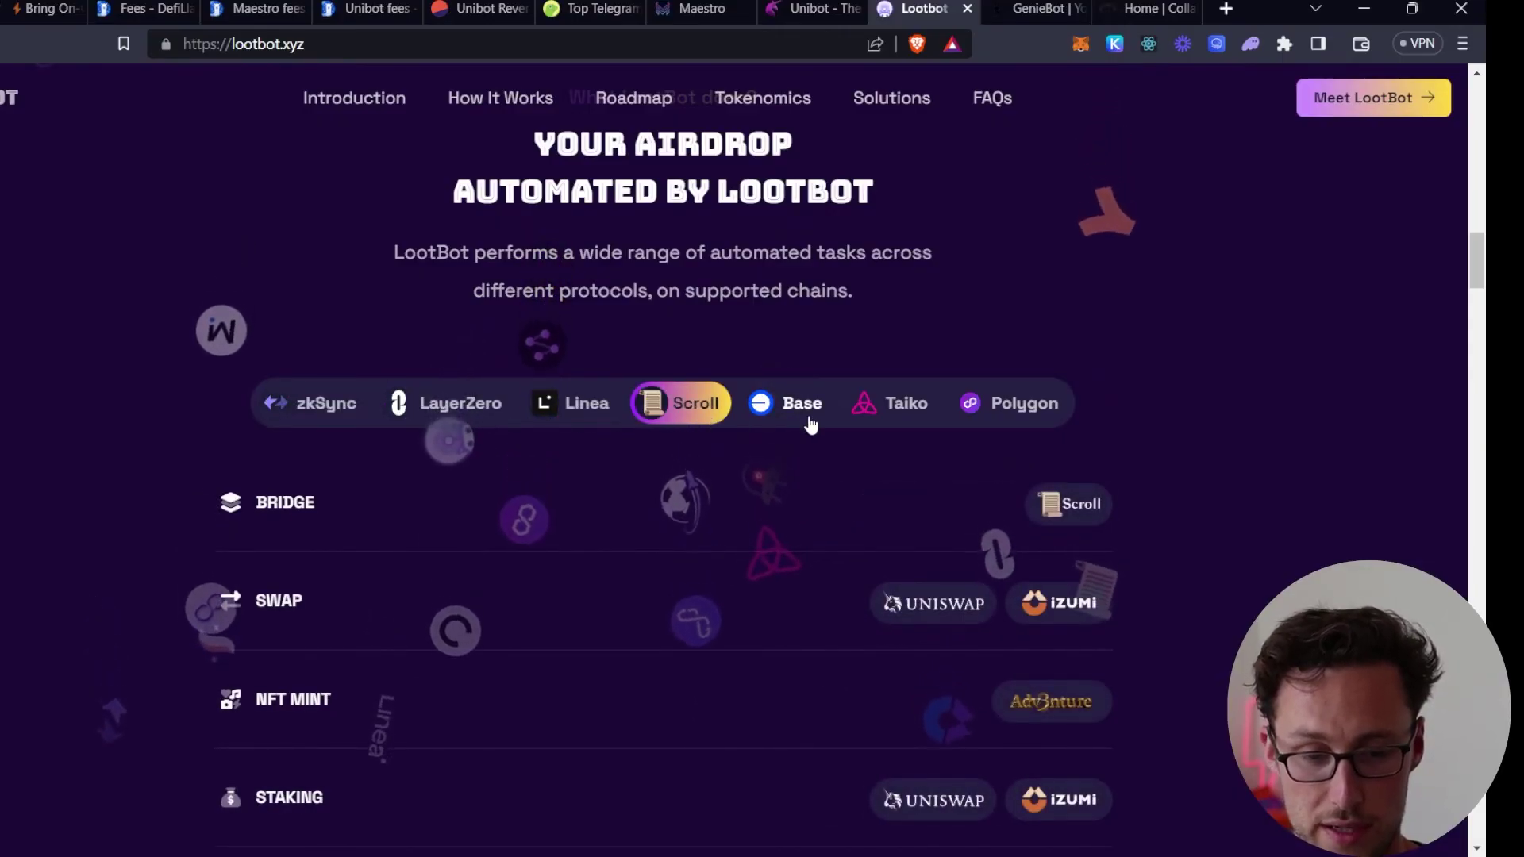
pyautogui.click(789, 407)
pyautogui.click(894, 408)
pyautogui.click(1037, 410)
pyautogui.click(299, 405)
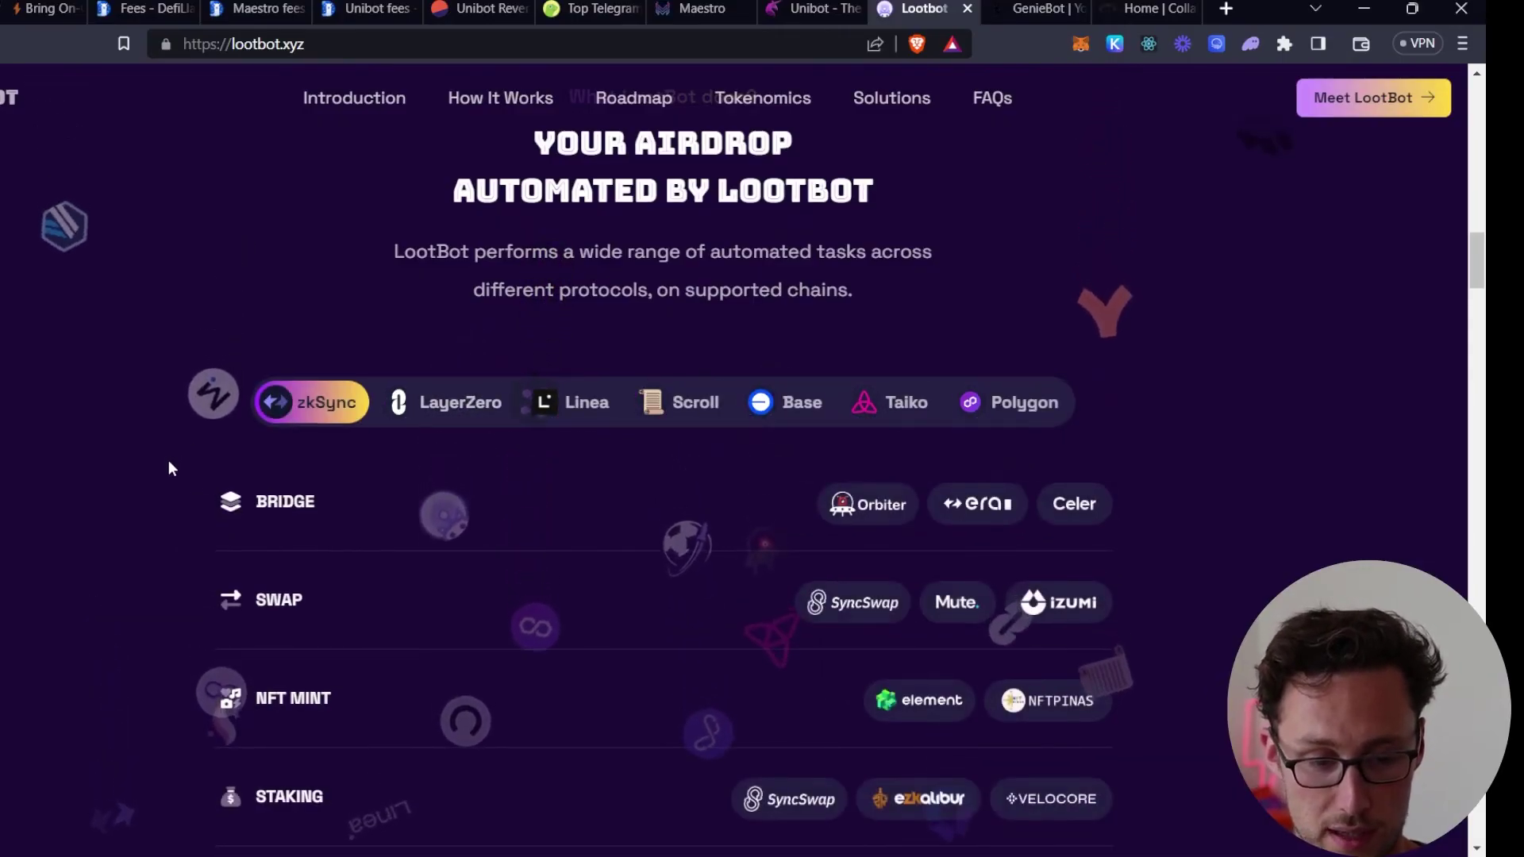
# Review LootBot's roadmap and $LOOT tokenomics, and go back up towards the How It Works section
pyautogui.scroll(-10, 169, 464)
pyautogui.scroll(-3, 168, 461)
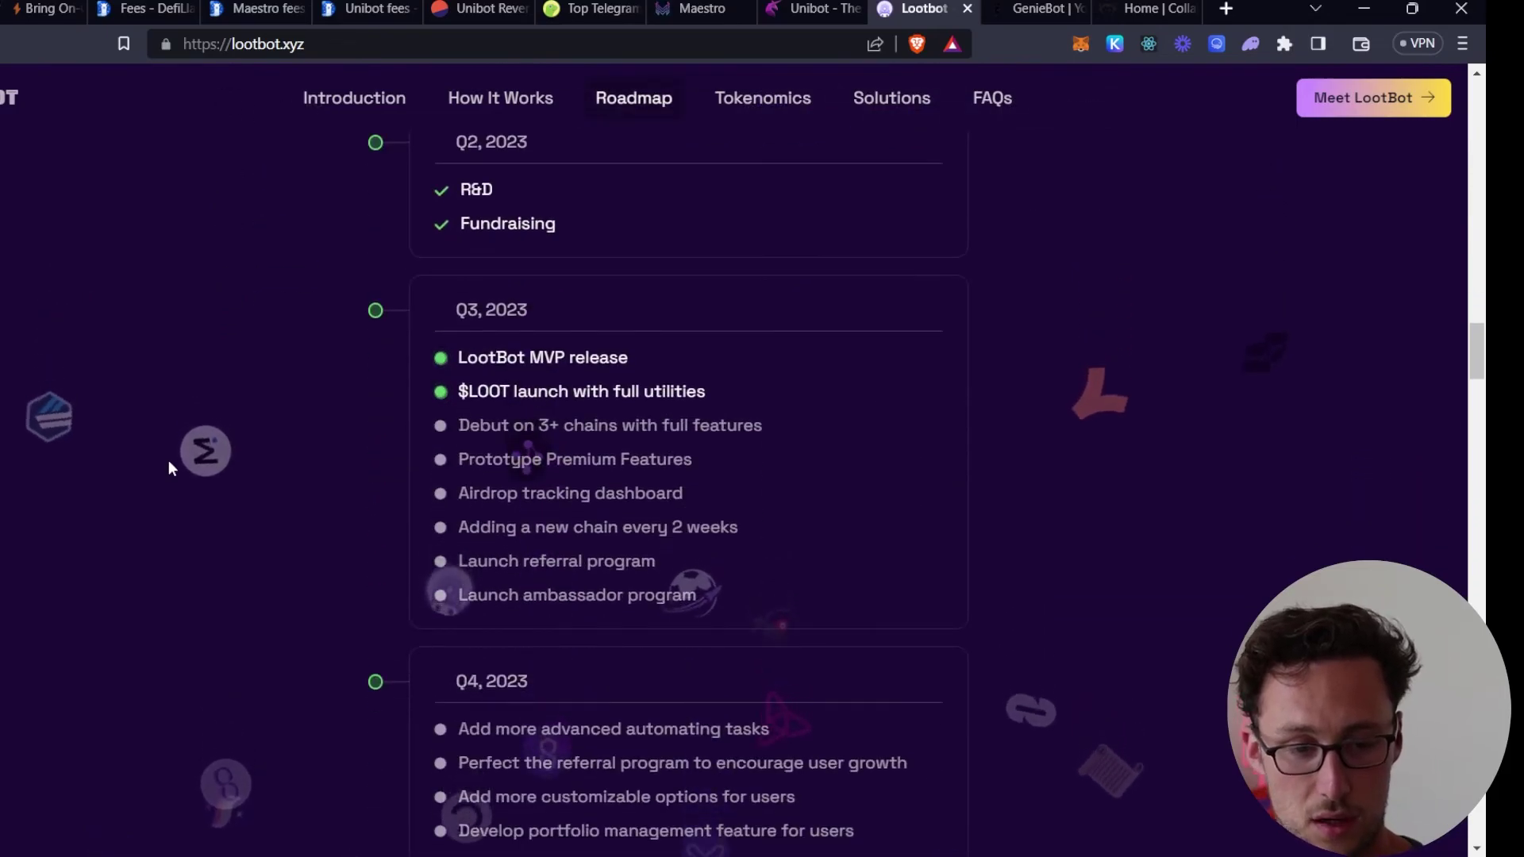
pyautogui.scroll(-6, 202, 436)
pyautogui.scroll(-12, 215, 433)
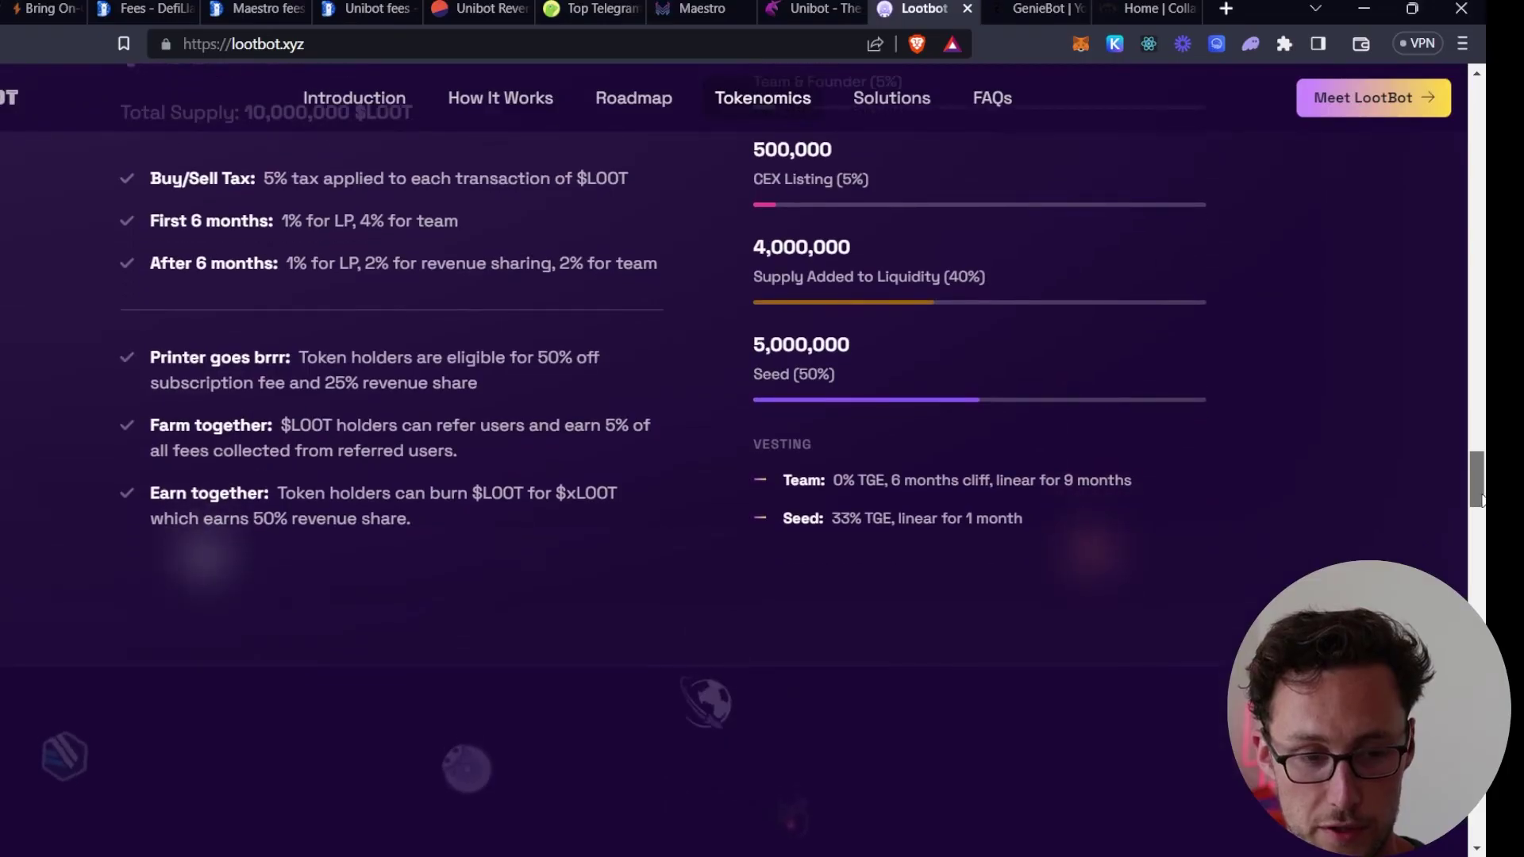
pyautogui.moveTo(1481, 492); pyautogui.dragTo(1471, 163)
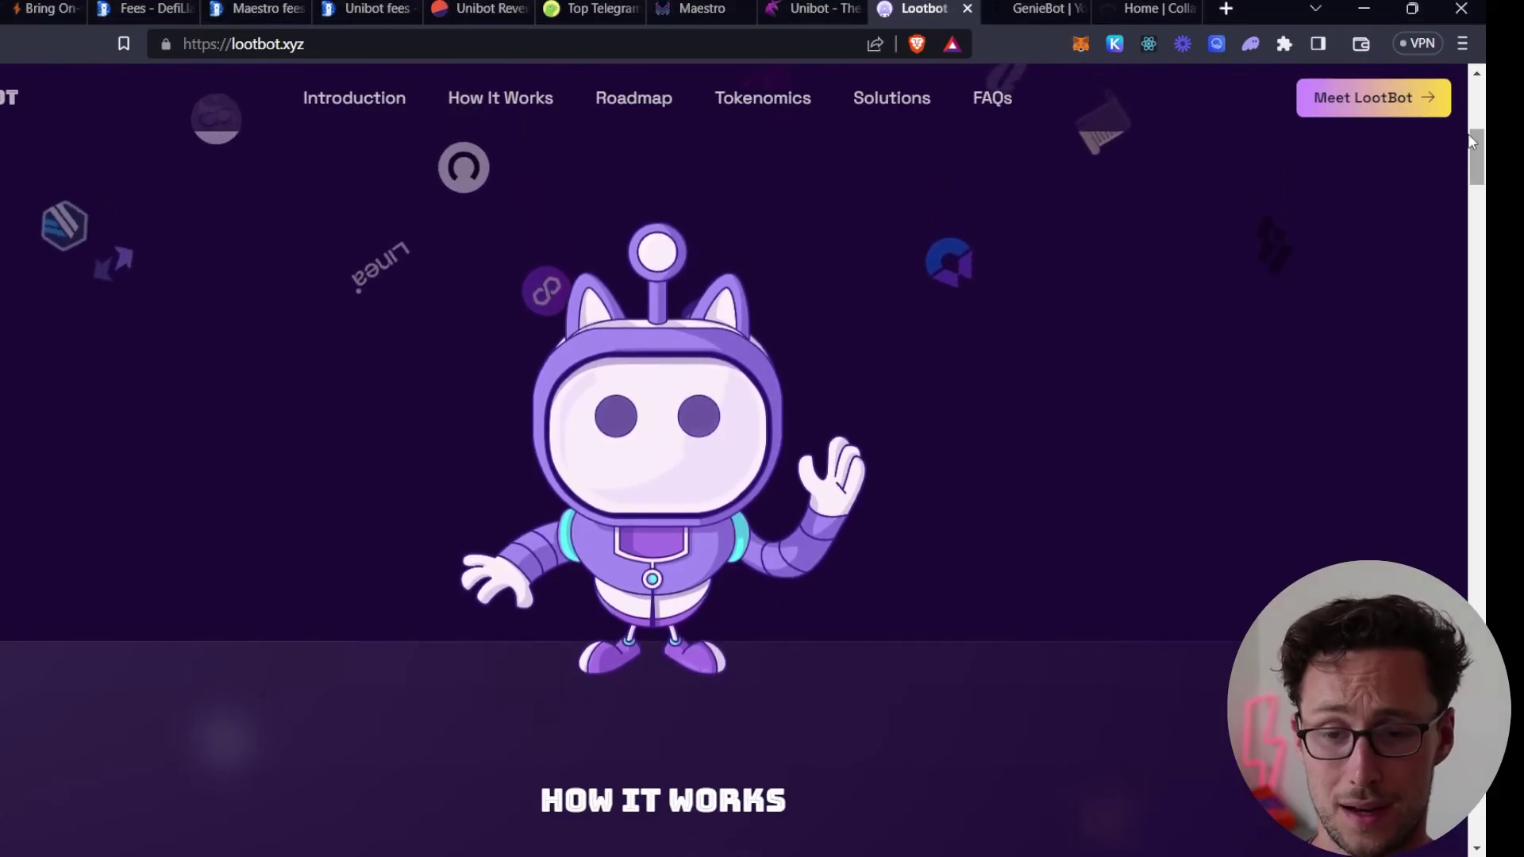
# Re-examine the protocols LootBot supports on zkSync for airdrop automation, and return to the start of the page
pyautogui.moveTo(1478, 158); pyautogui.dragTo(1482, 255)
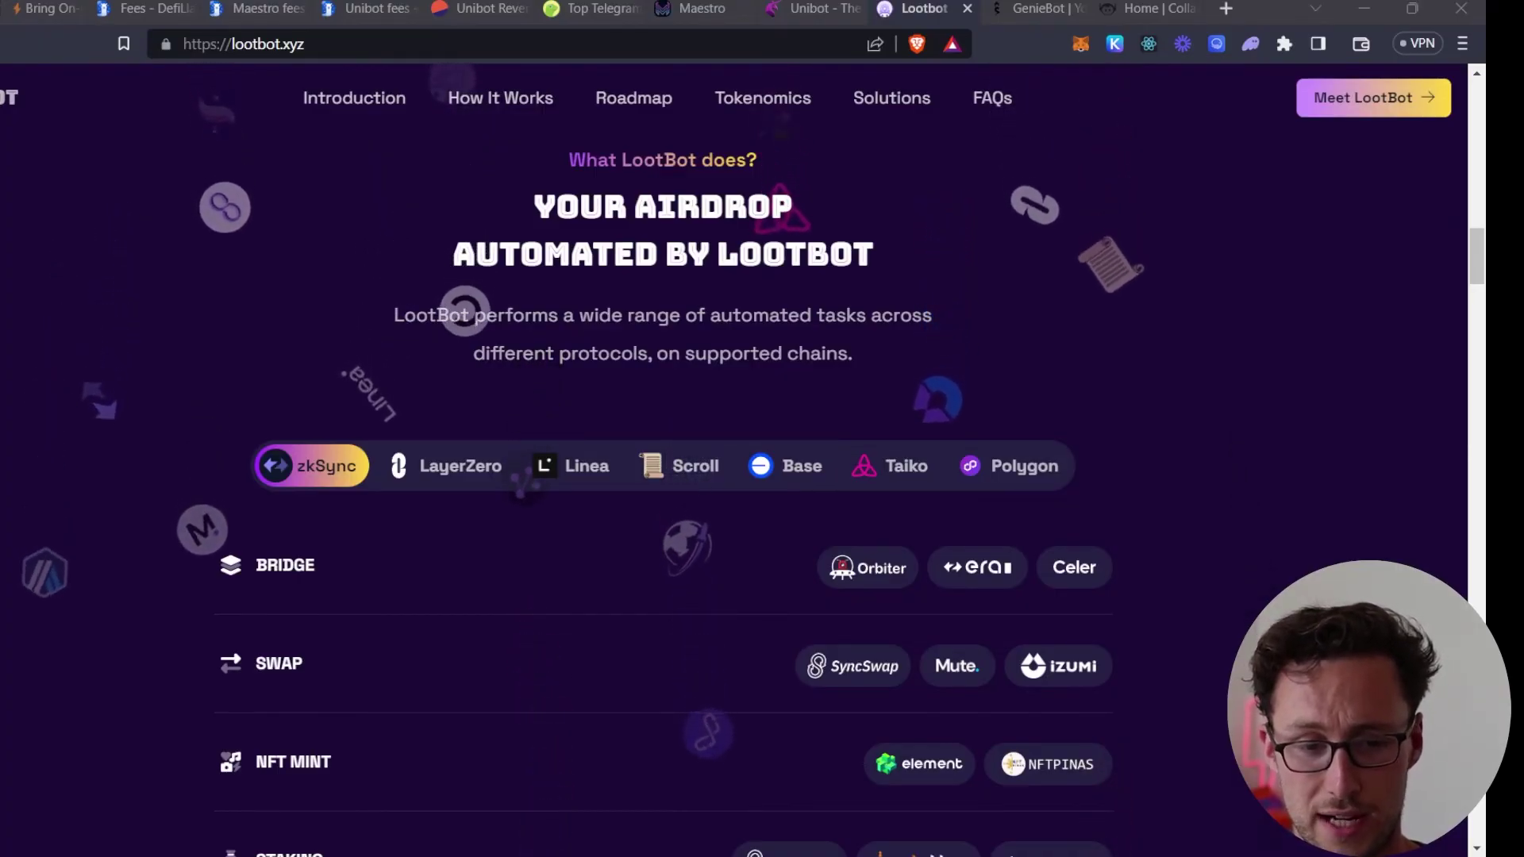
pyautogui.click(1264, 421)
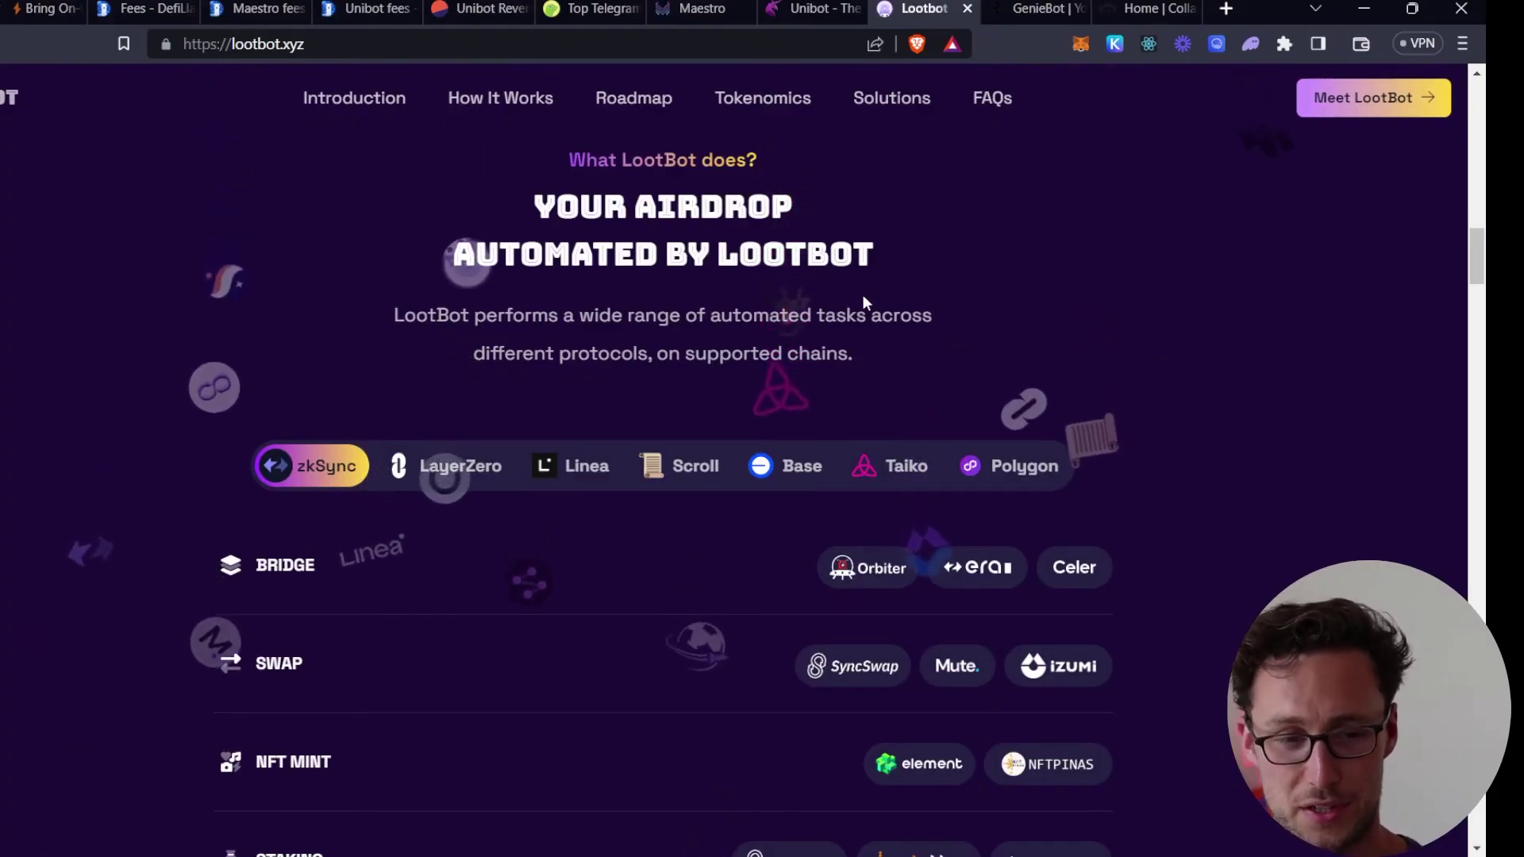
pyautogui.scroll(-3, 931, 357)
pyautogui.scroll(-2, 930, 355)
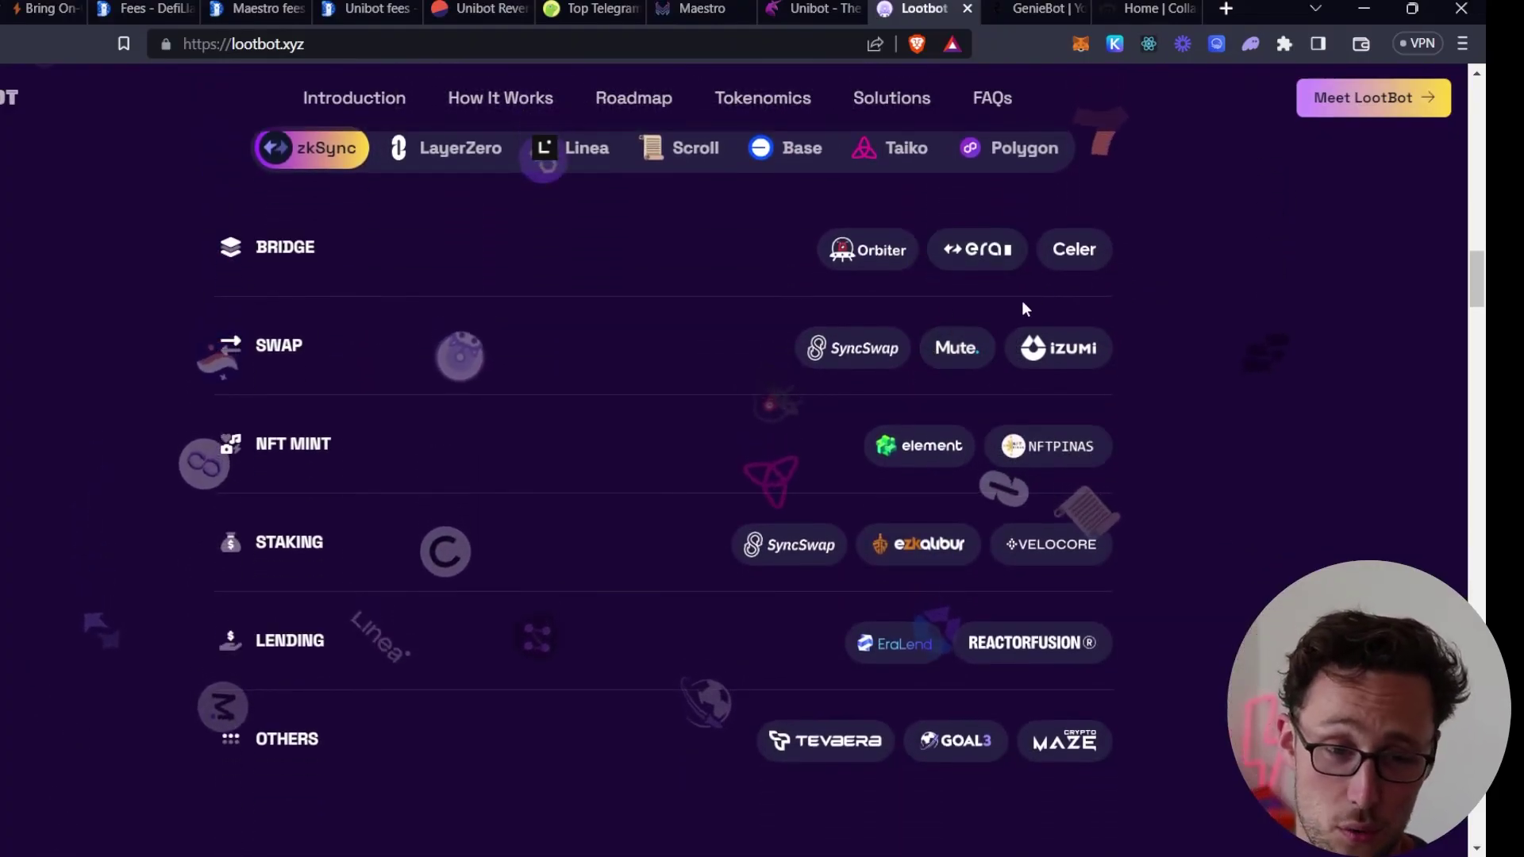
pyautogui.moveTo(1472, 284); pyautogui.dragTo(1474, 283)
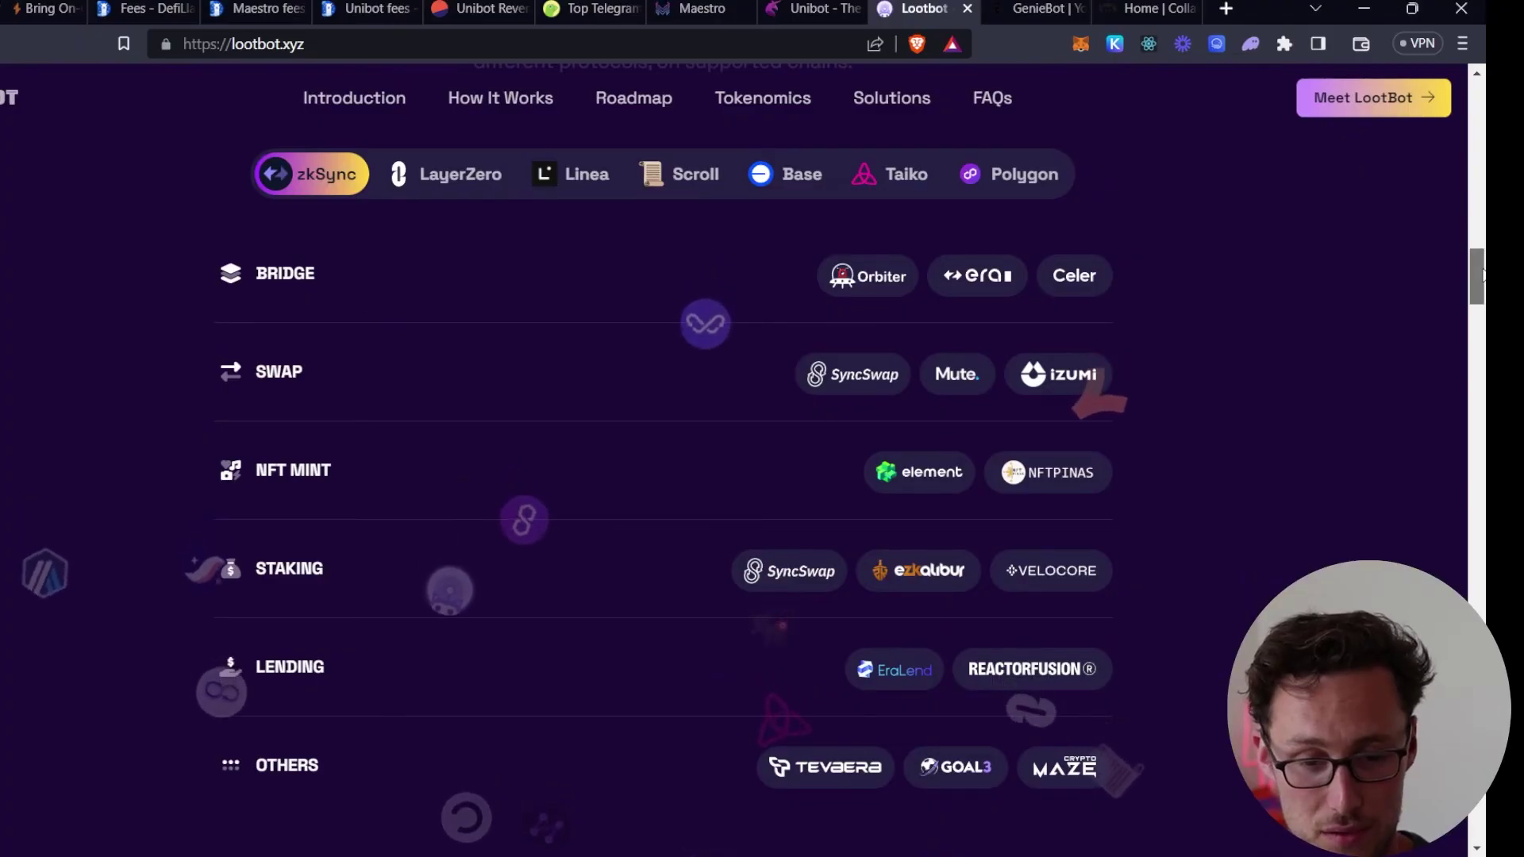
pyautogui.moveTo(1477, 272); pyautogui.dragTo(1474, 110)
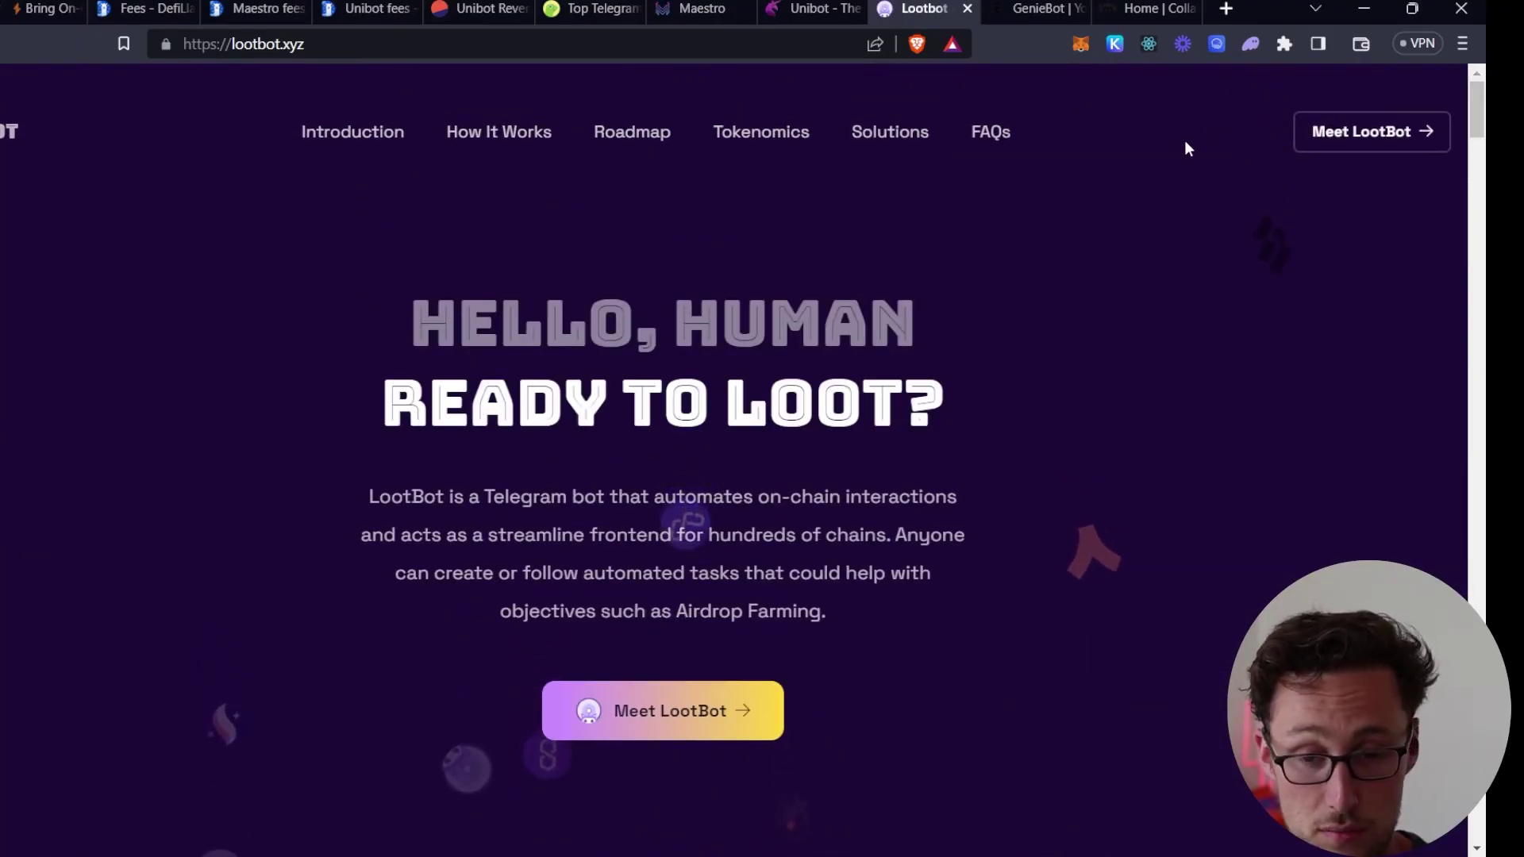
# Switch to the GenieBot website and read its introduction alongside the example Telegram conversation
pyautogui.click(1033, 6)
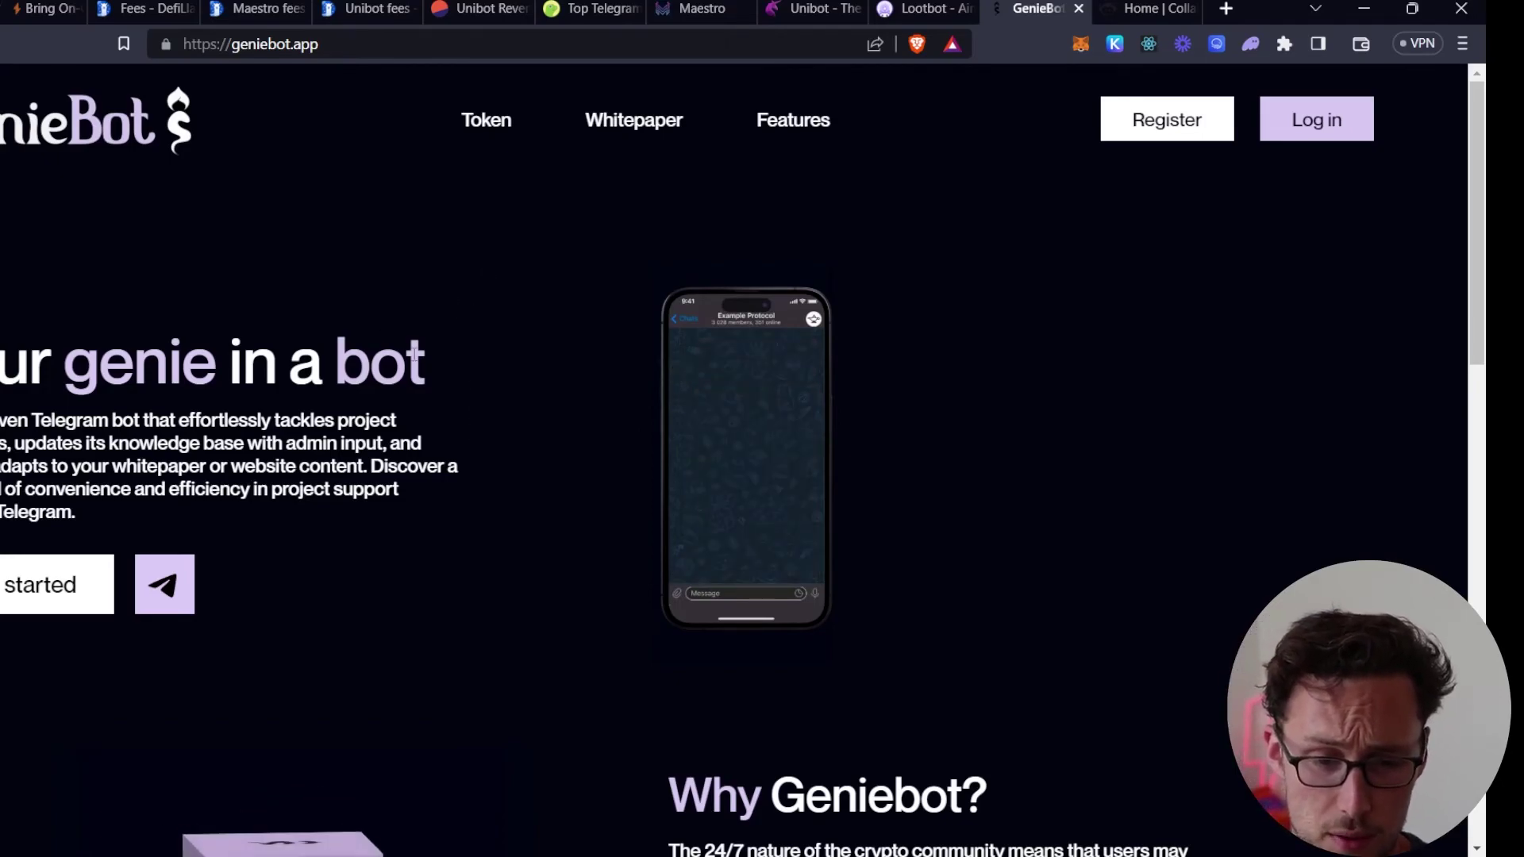
pyautogui.scroll(-1, 625, 369)
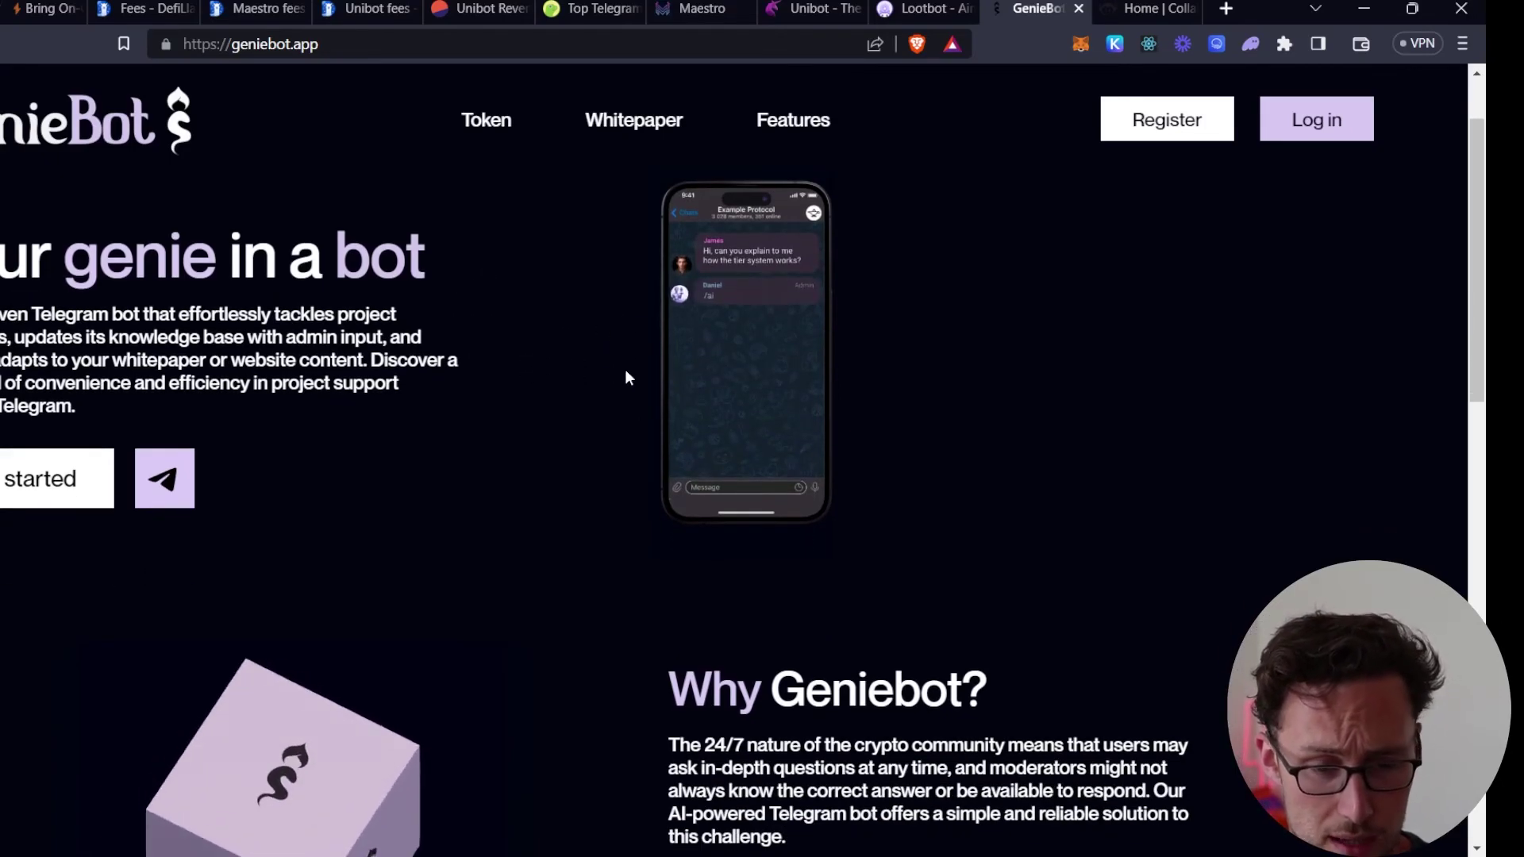
pyautogui.scroll(-1, 607, 373)
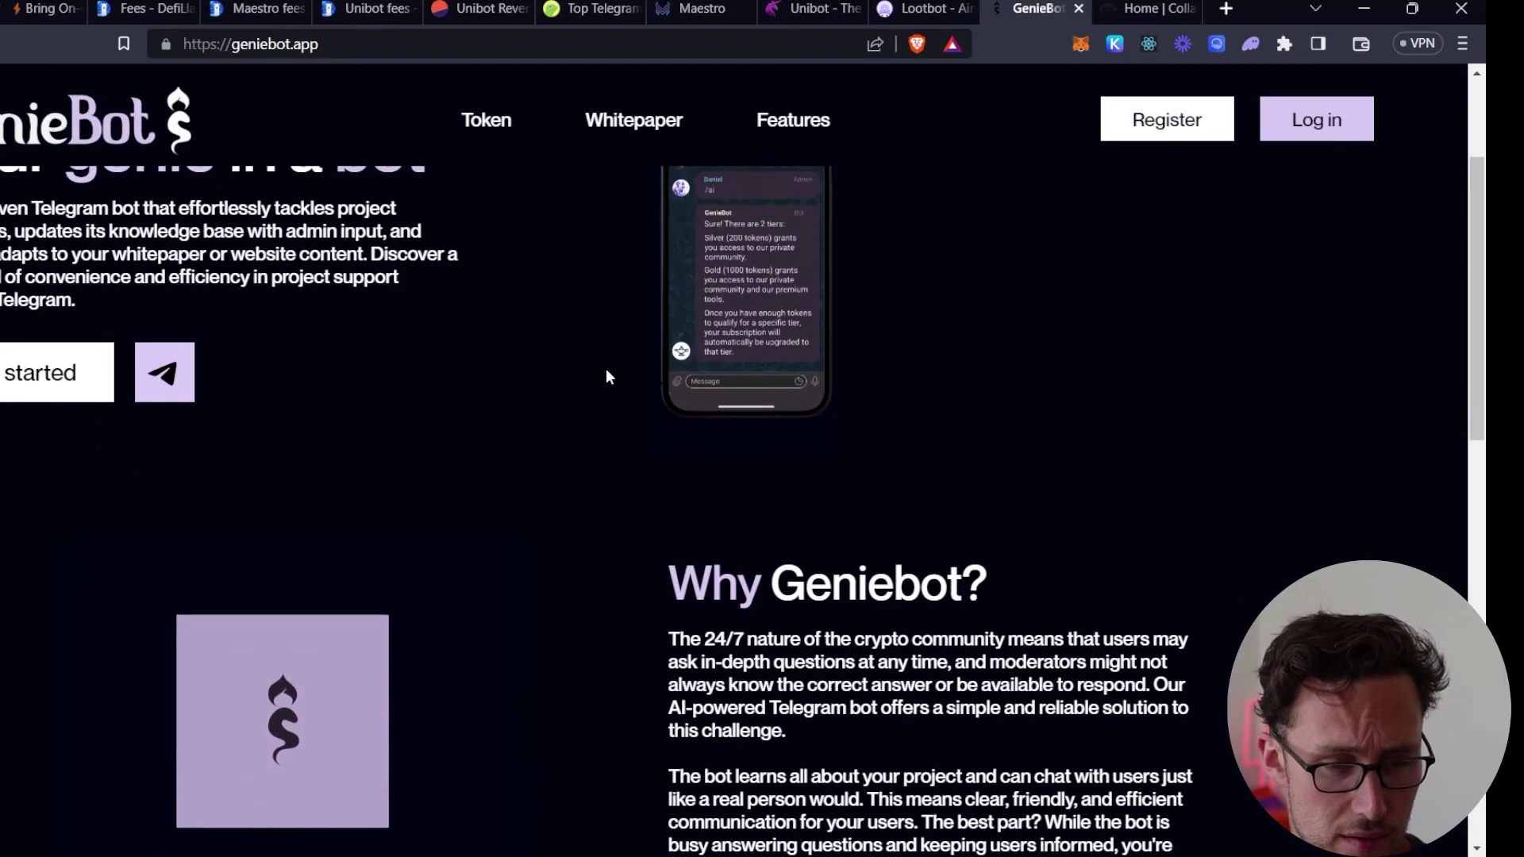
pyautogui.scroll(1, 605, 373)
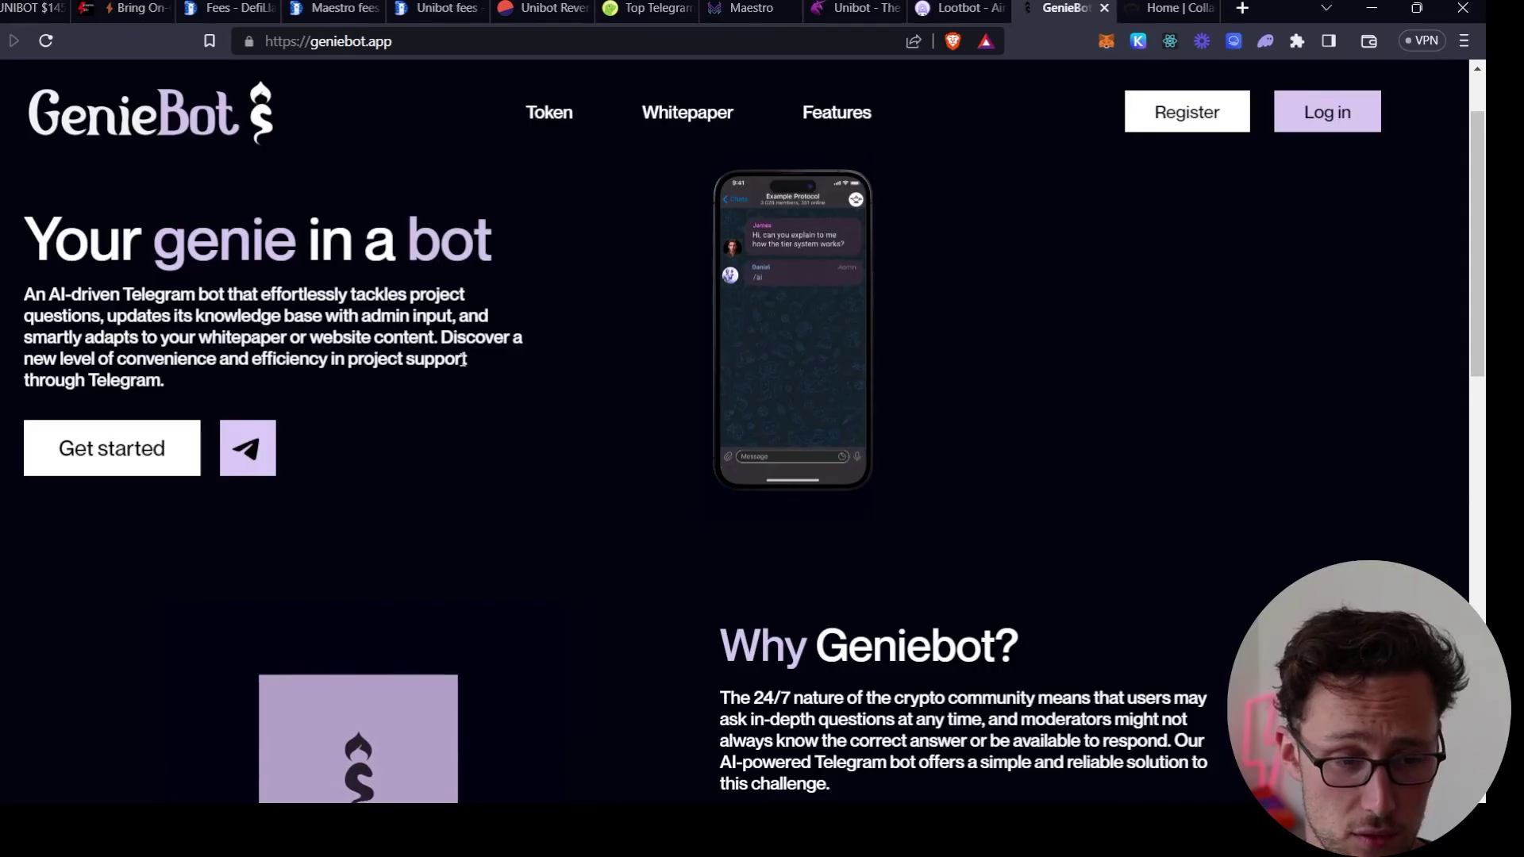
# Read GenieBot's "Why Geniebot?" and "How to get started?" sections, and go back up the page
pyautogui.scroll(-1, 460, 437)
pyautogui.scroll(-7, 516, 452)
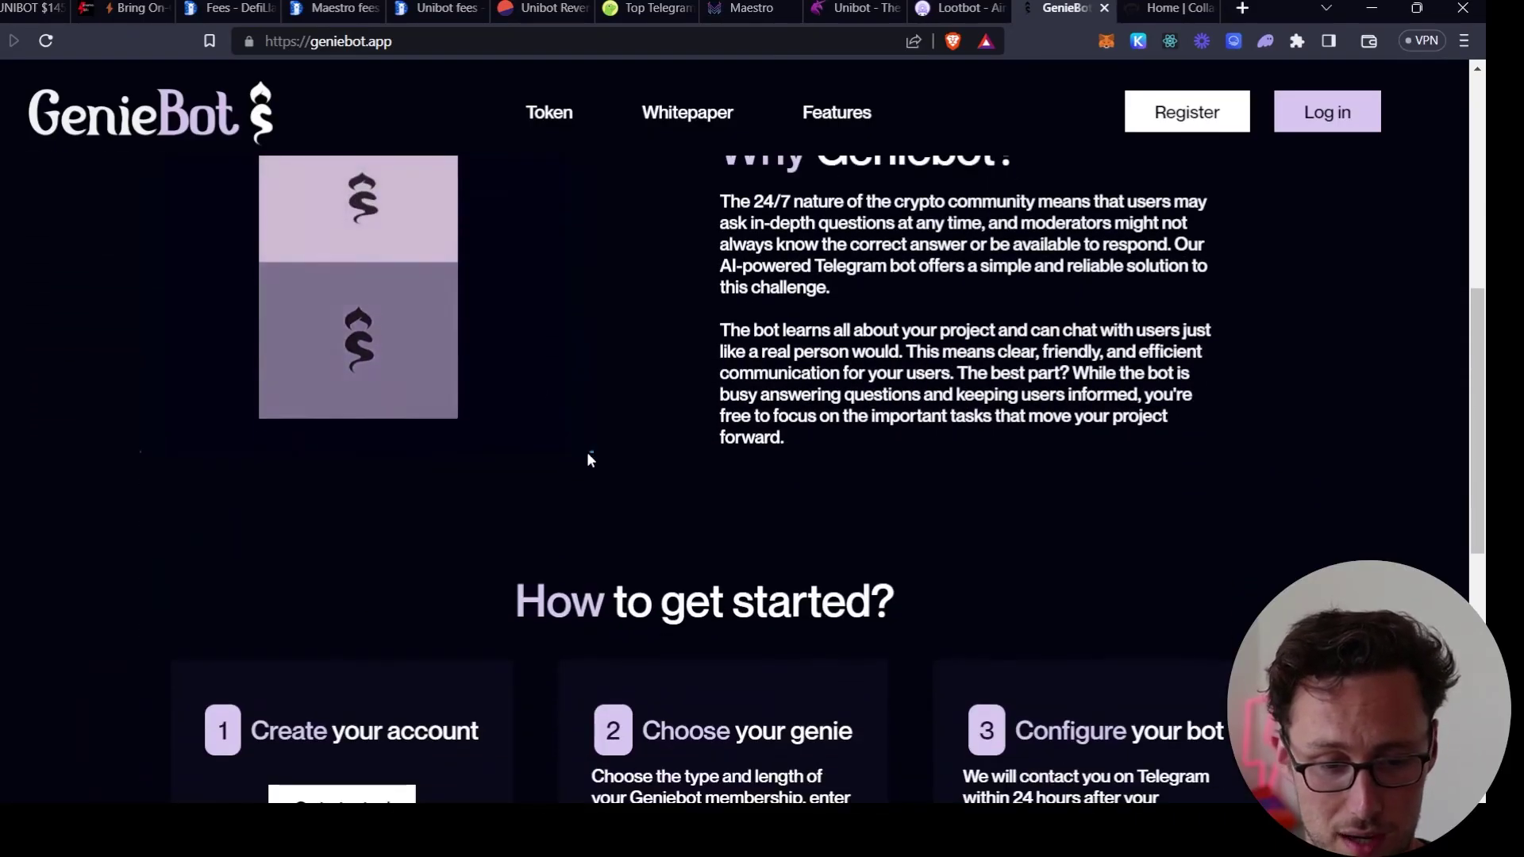
pyautogui.scroll(-1, 665, 452)
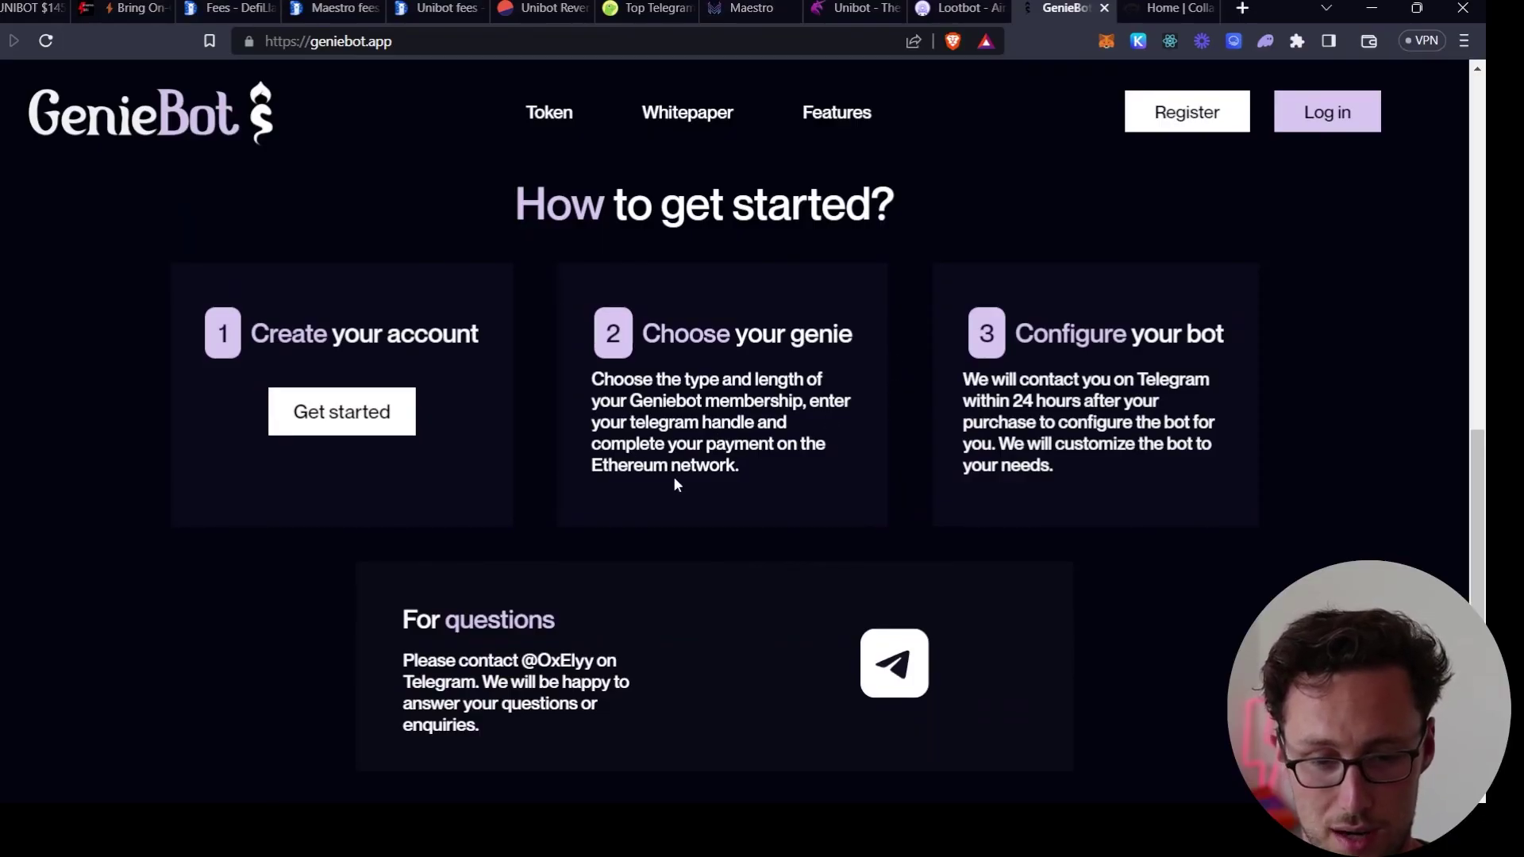
pyautogui.scroll(-3, 671, 478)
pyautogui.scroll(5, 670, 476)
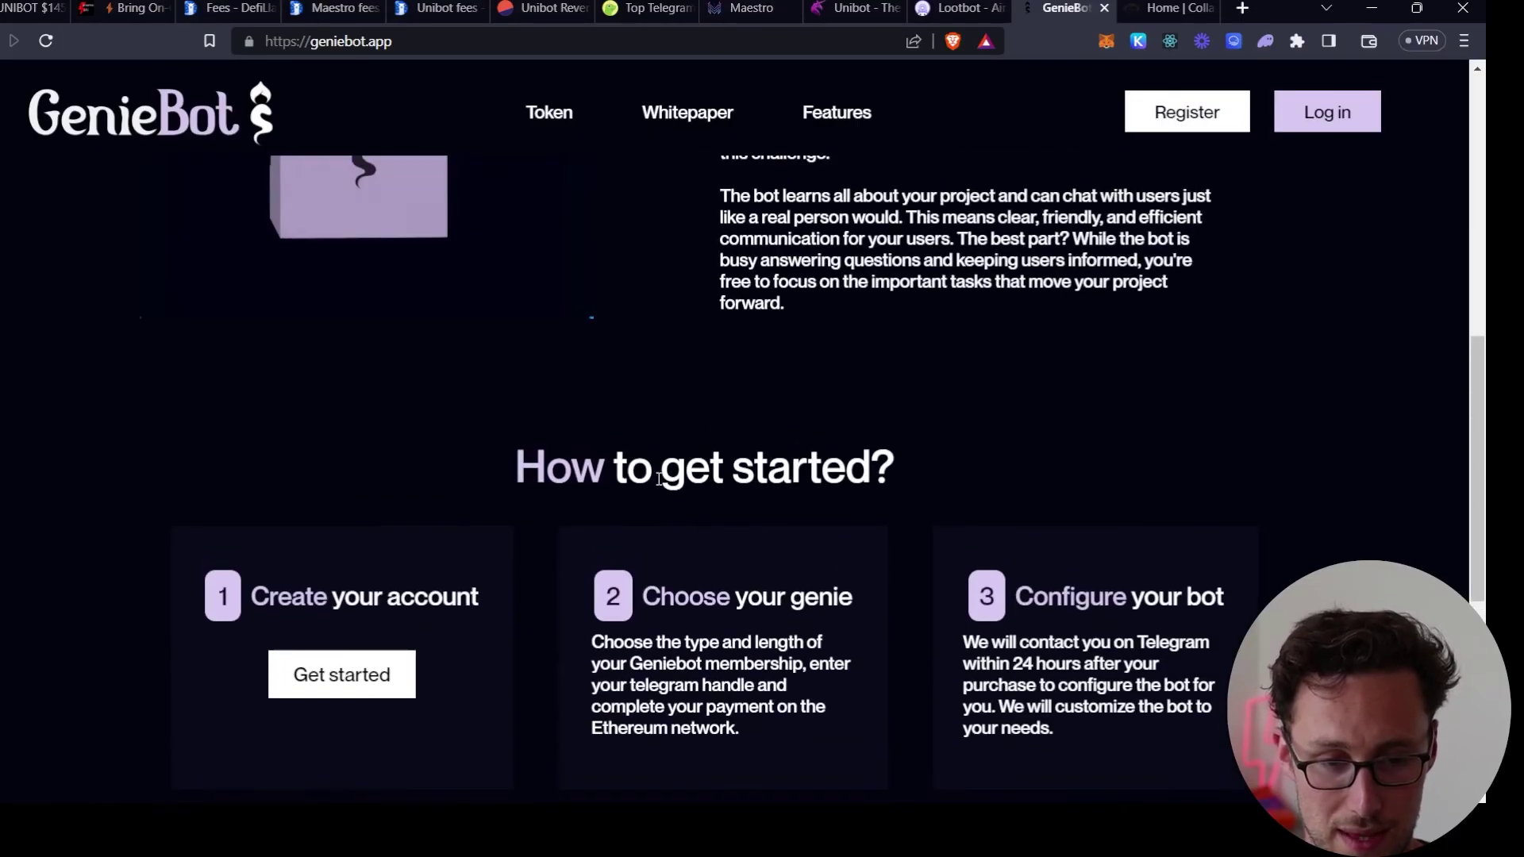
pyautogui.scroll(8, 659, 478)
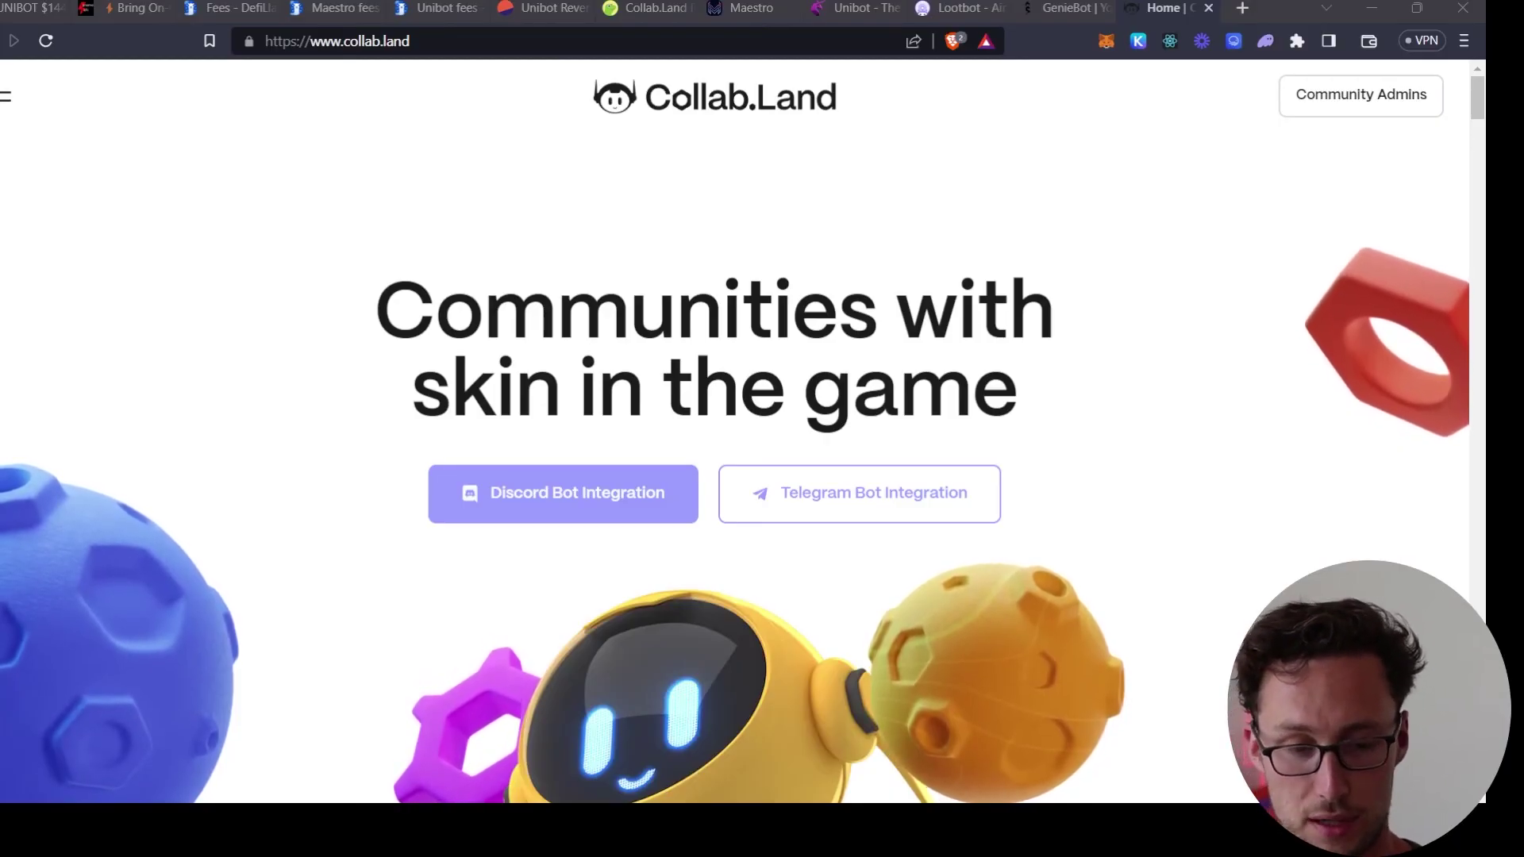
# Review the Collab.Land homepage, from its community highlights down to the Breadth section on supported chains and wallets
pyautogui.click(1348, 501)
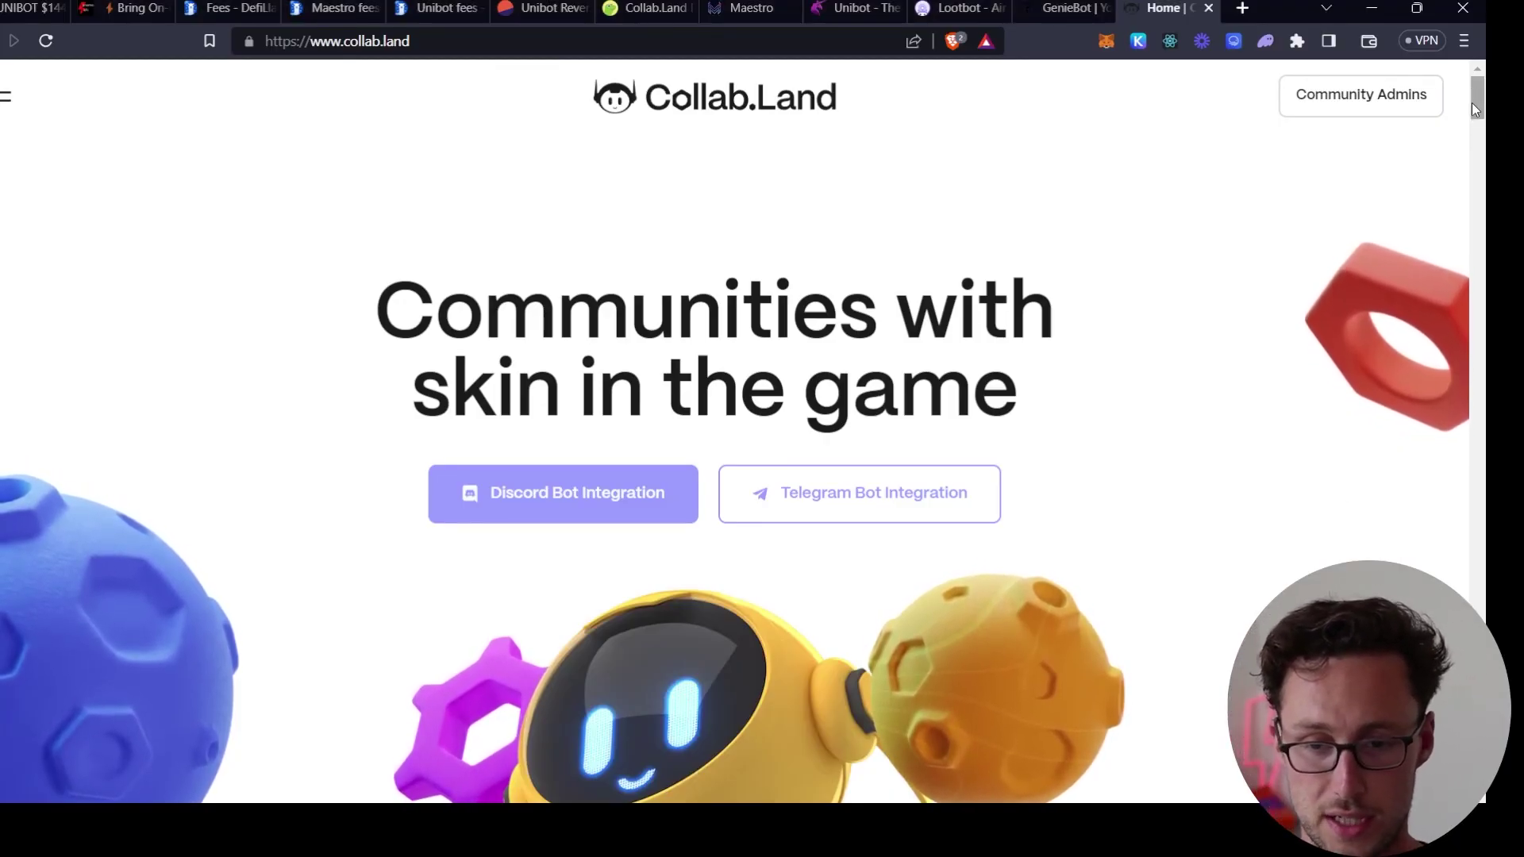
pyautogui.moveTo(1472, 108); pyautogui.dragTo(1481, 168)
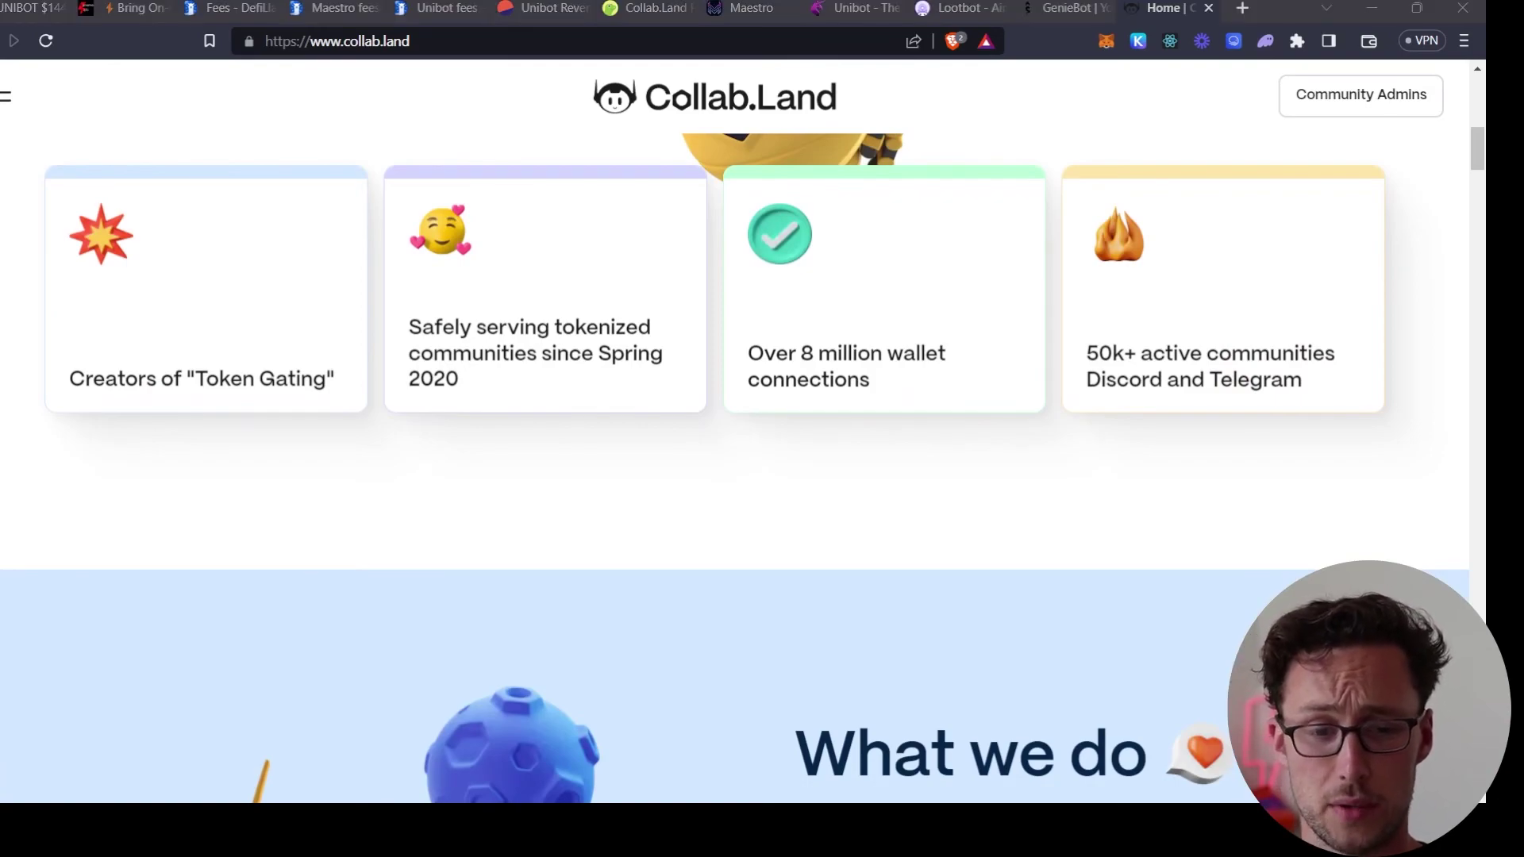
pyautogui.click(1127, 492)
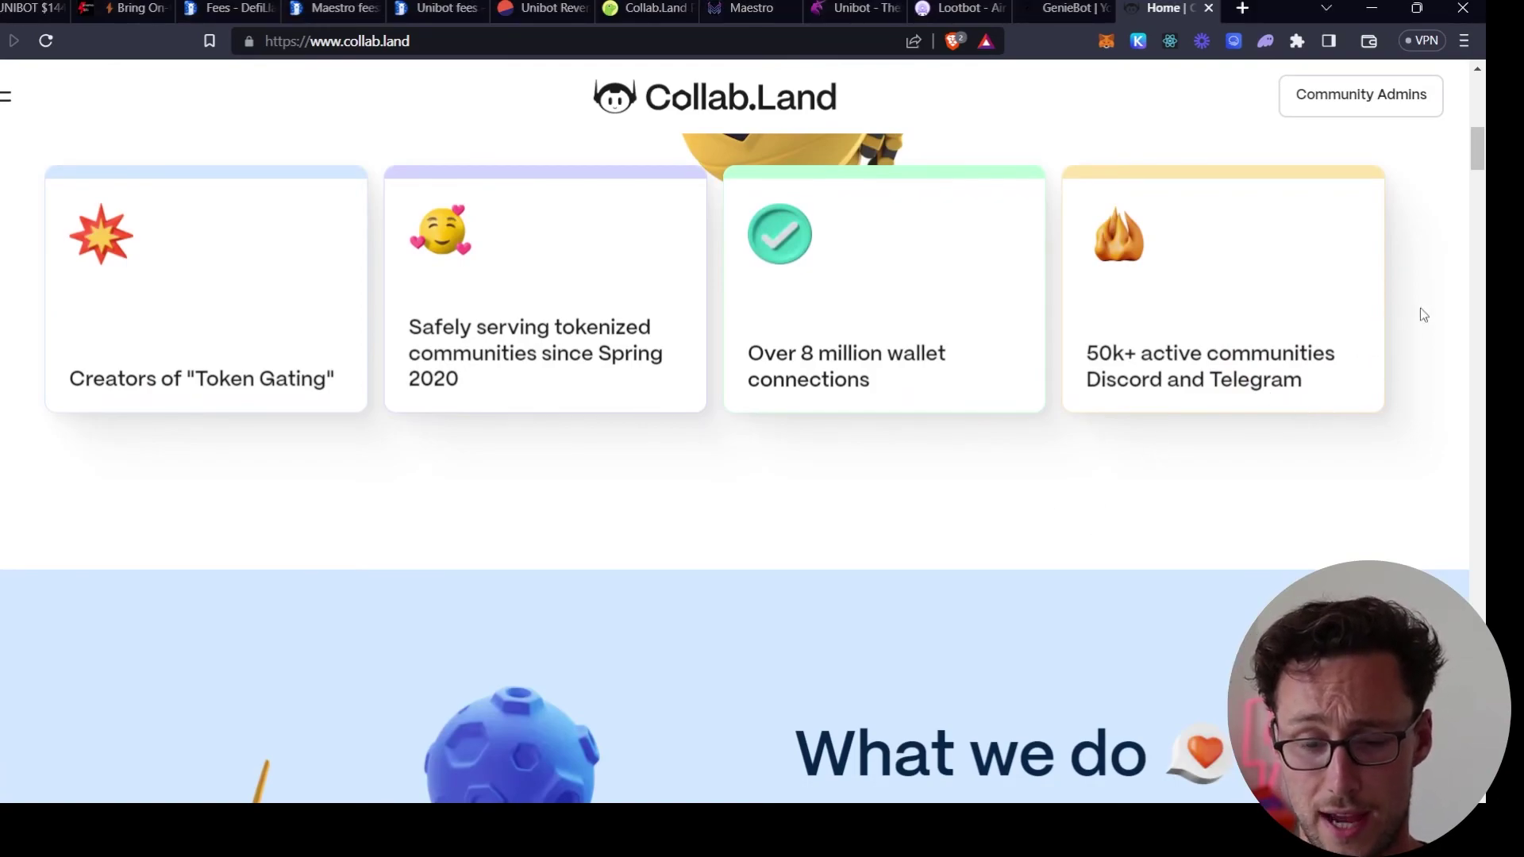
pyautogui.moveTo(1477, 151); pyautogui.dragTo(1482, 309)
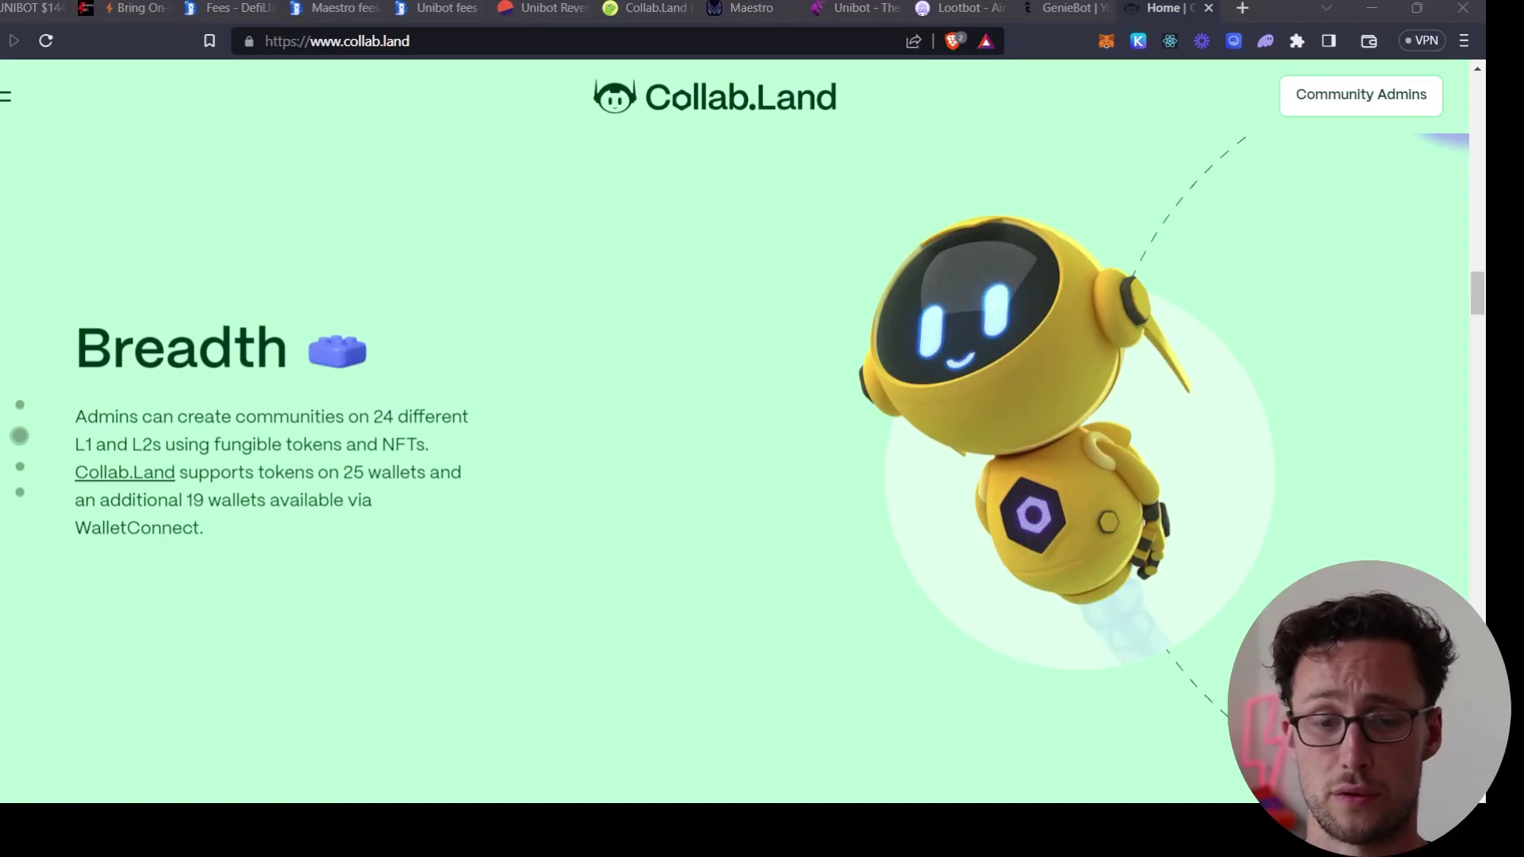
pyautogui.click(1472, 317)
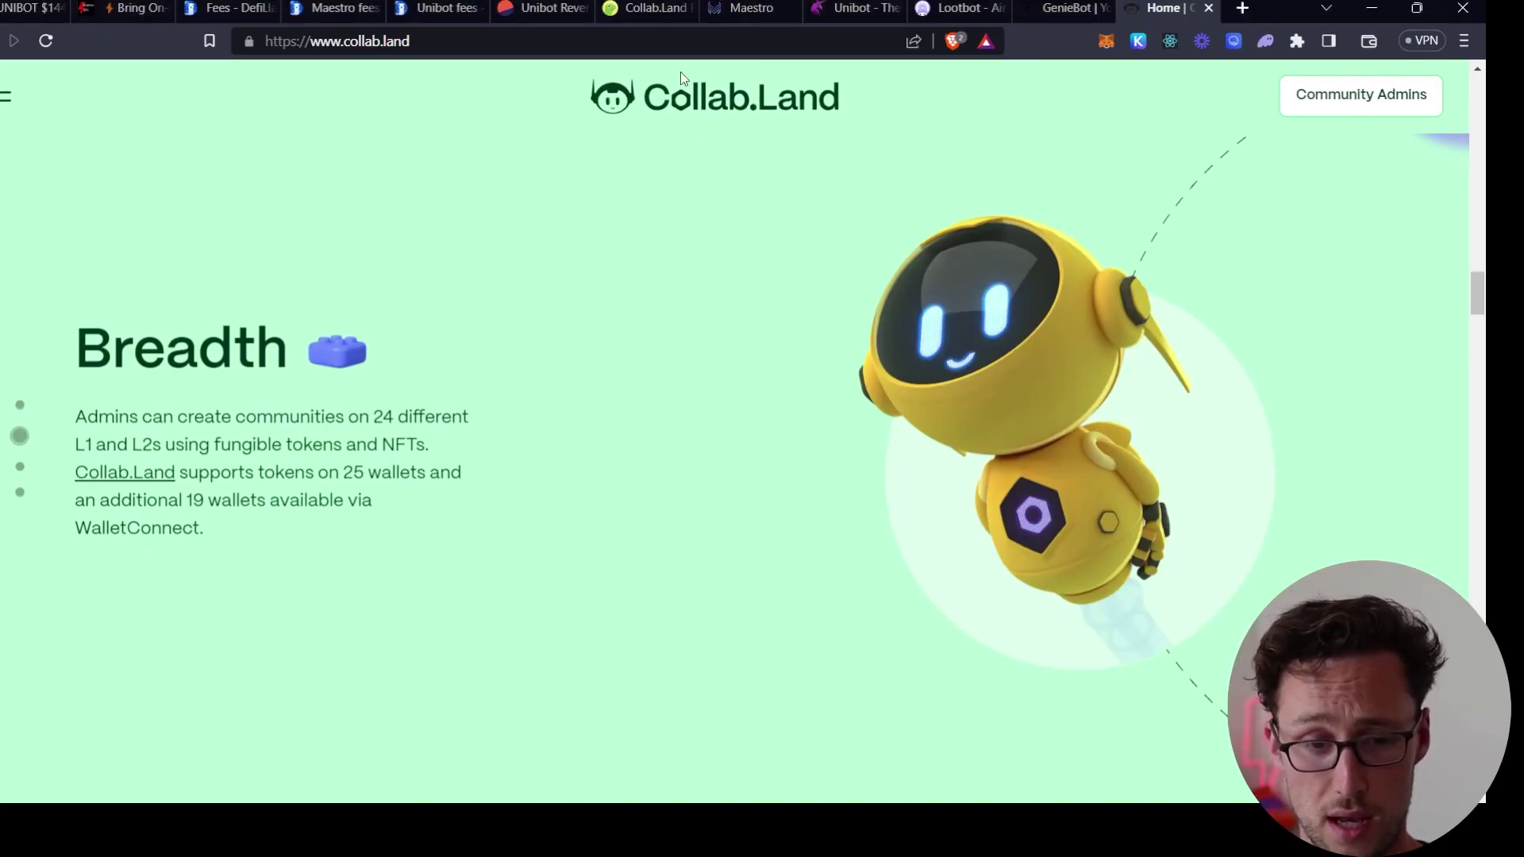
# Check the COLLAB token's price chart and market data on CoinGecko, and return to the Collab.Land website
pyautogui.click(647, 8)
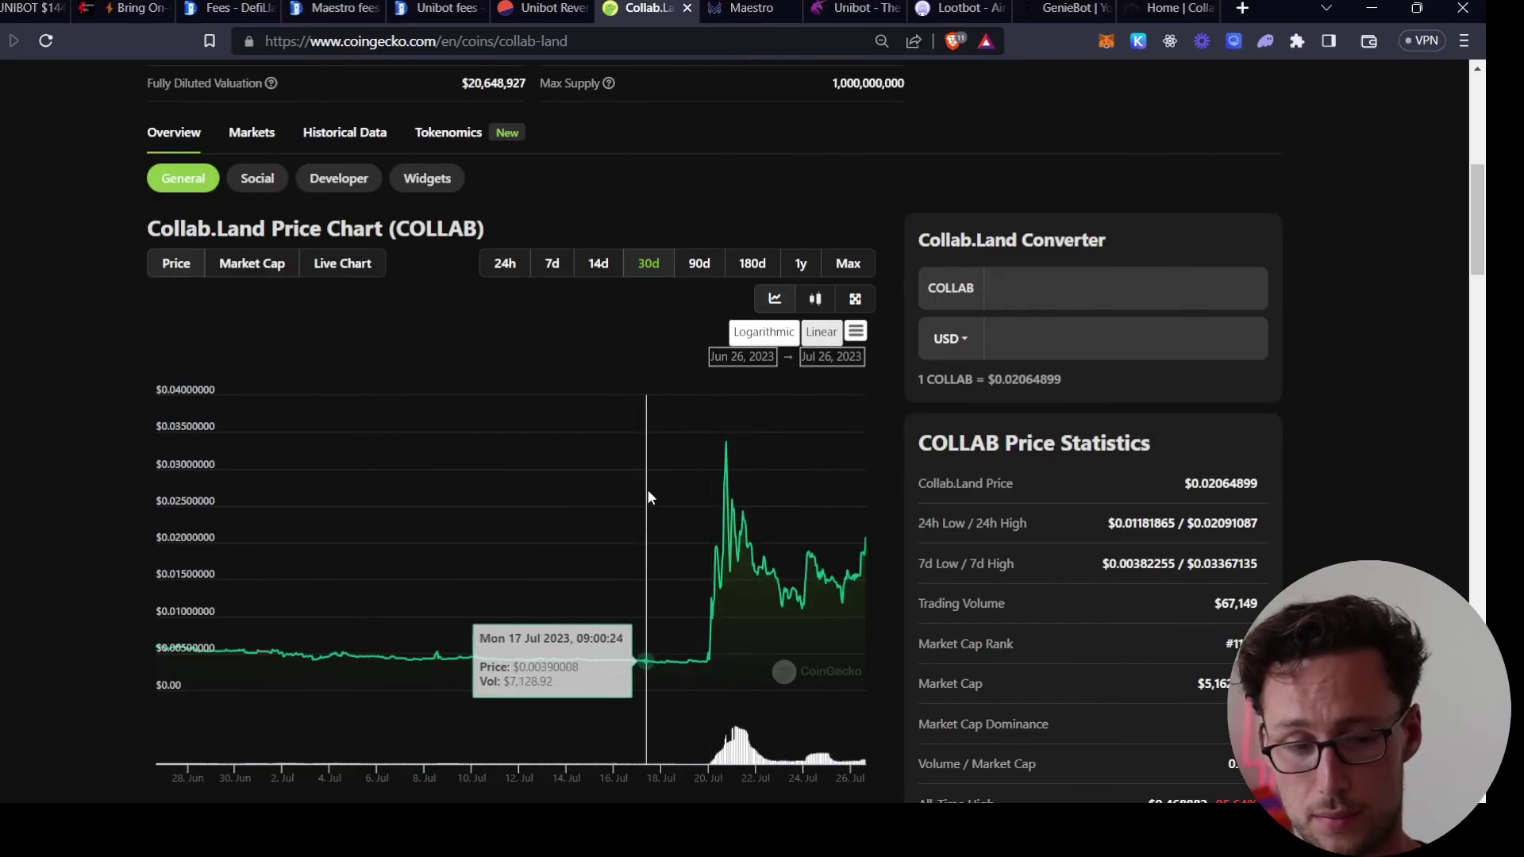
pyautogui.scroll(4, 838, 403)
pyautogui.scroll(3, 878, 379)
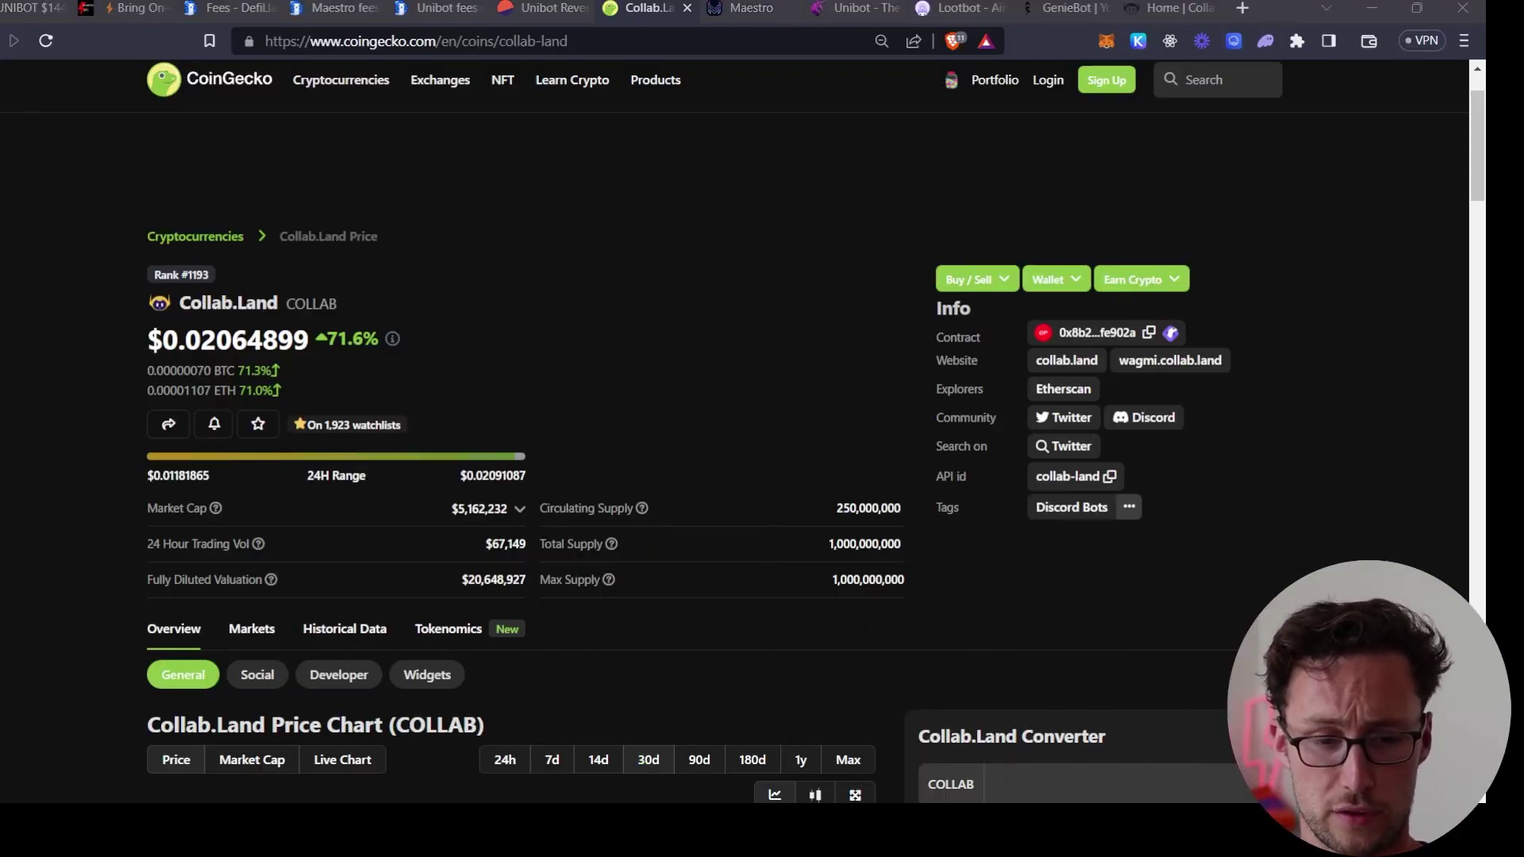
pyautogui.click(157, 341)
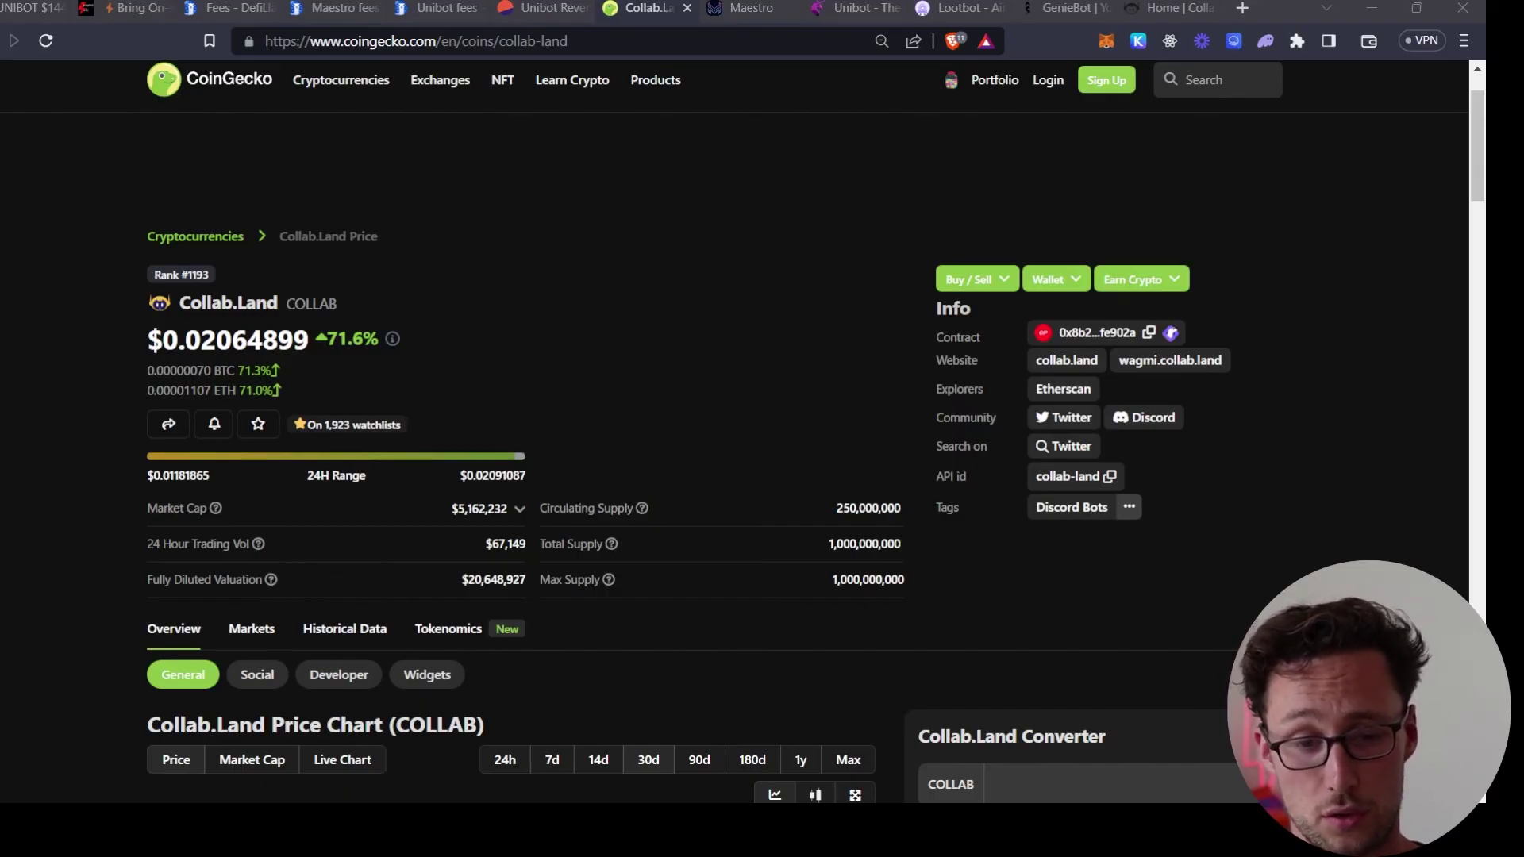
pyautogui.scroll(-4, 722, 246)
pyautogui.scroll(5, 22, 449)
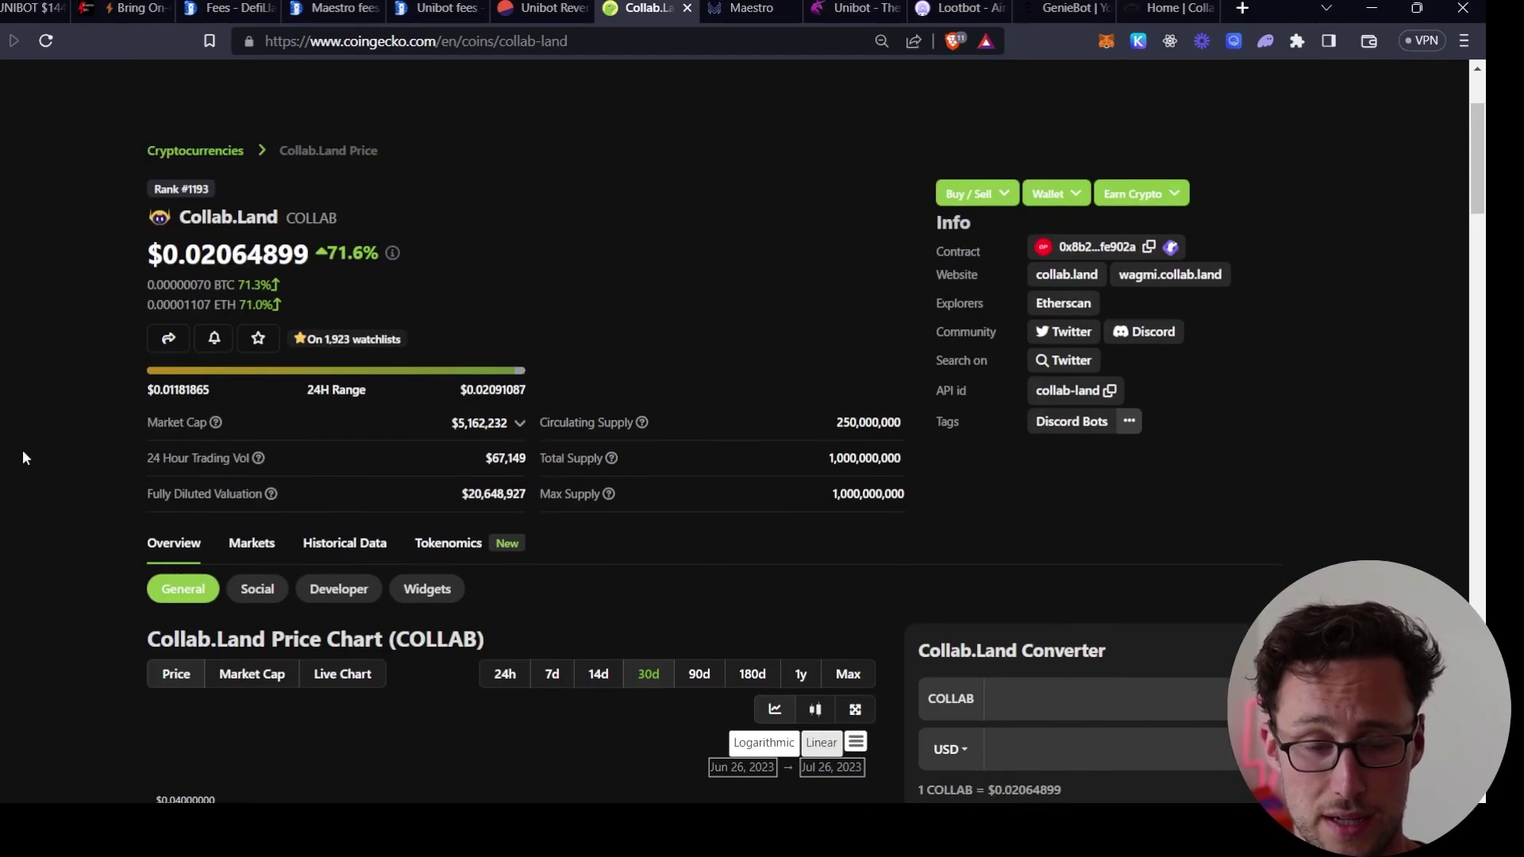
pyautogui.click(1167, 7)
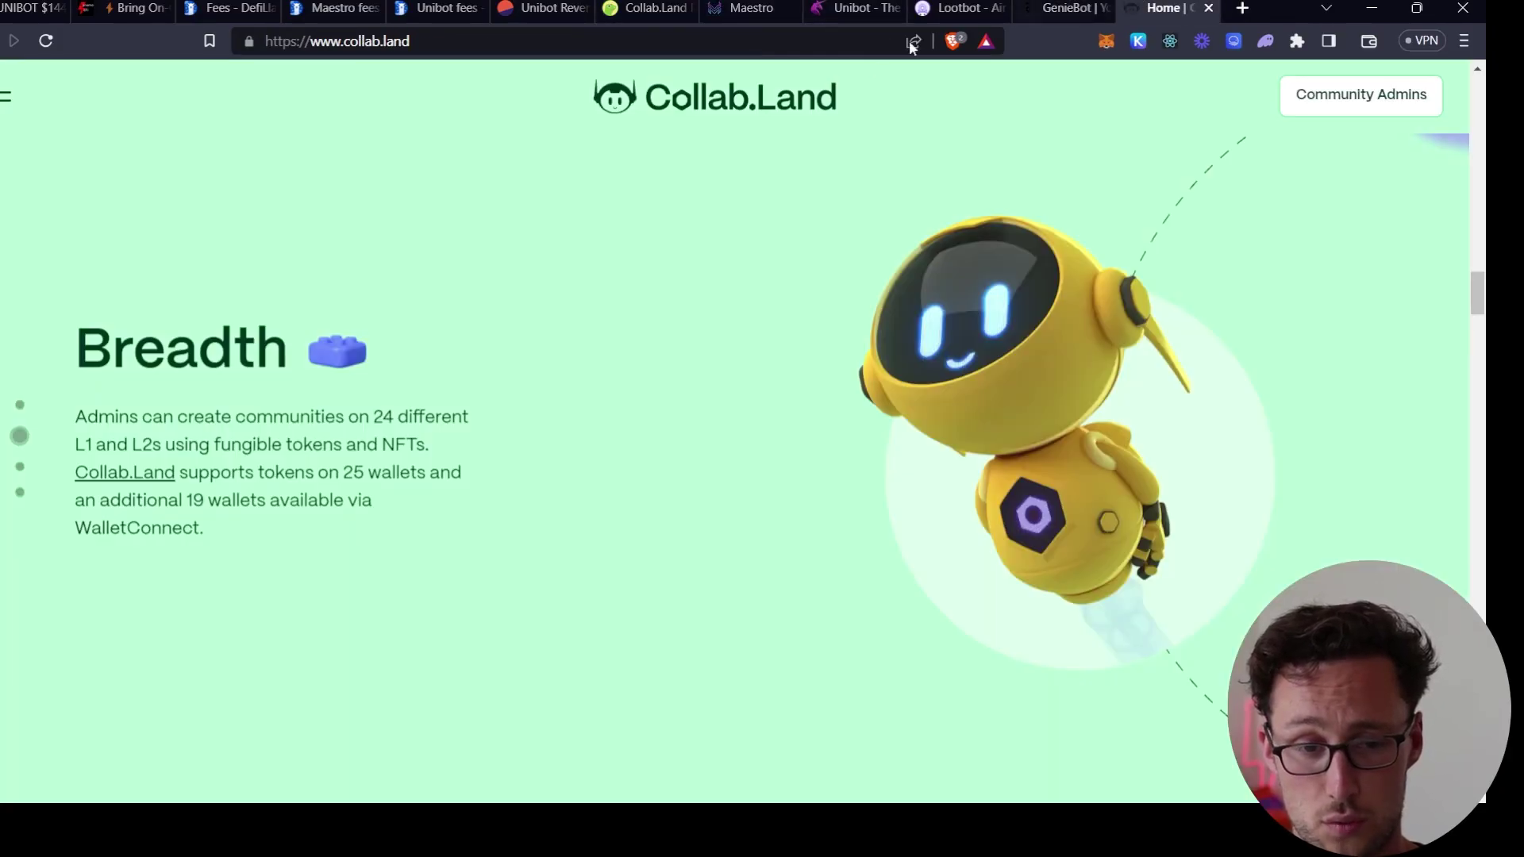
# Read the Collab.Land homepage's "Safety first" section, and go back up to its bot integrations and "What we do" description
pyautogui.scroll(-10, 734, 432)
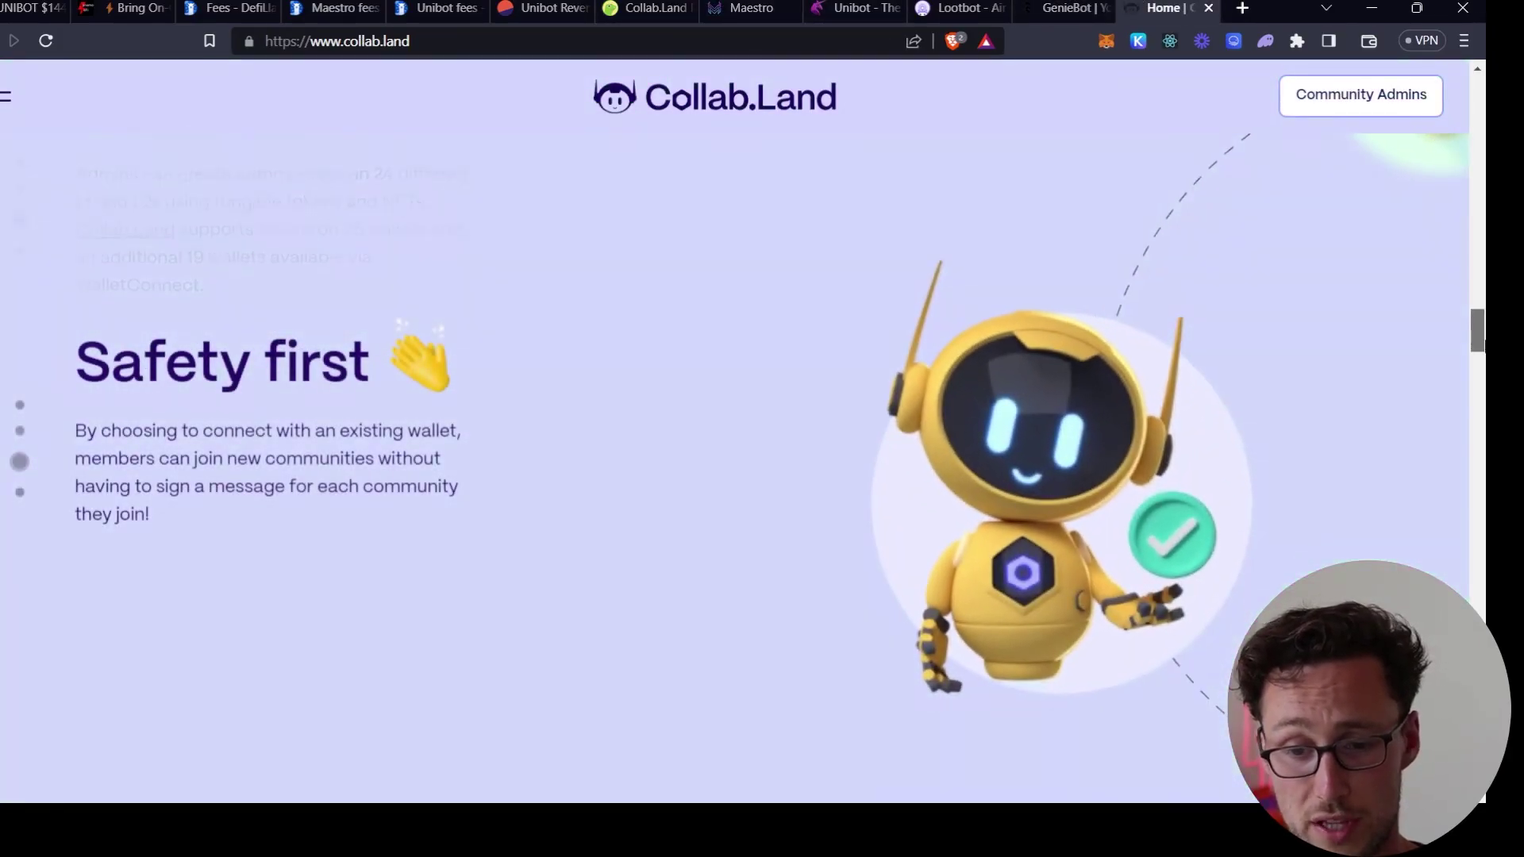
pyautogui.scroll(10, 734, 432)
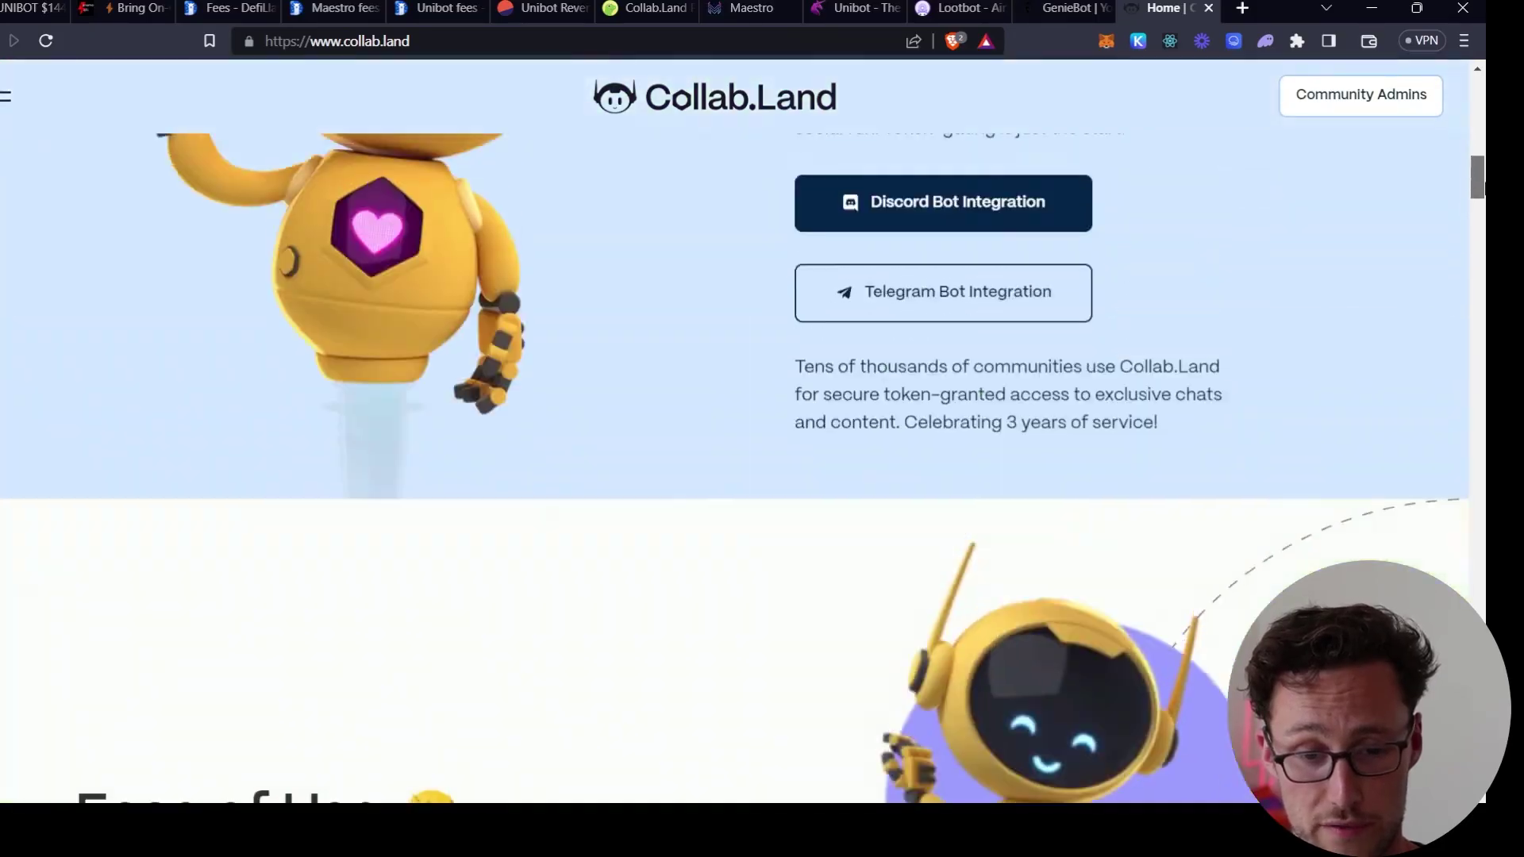
pyautogui.scroll(3, 734, 433)
pyautogui.scroll(-10, 734, 432)
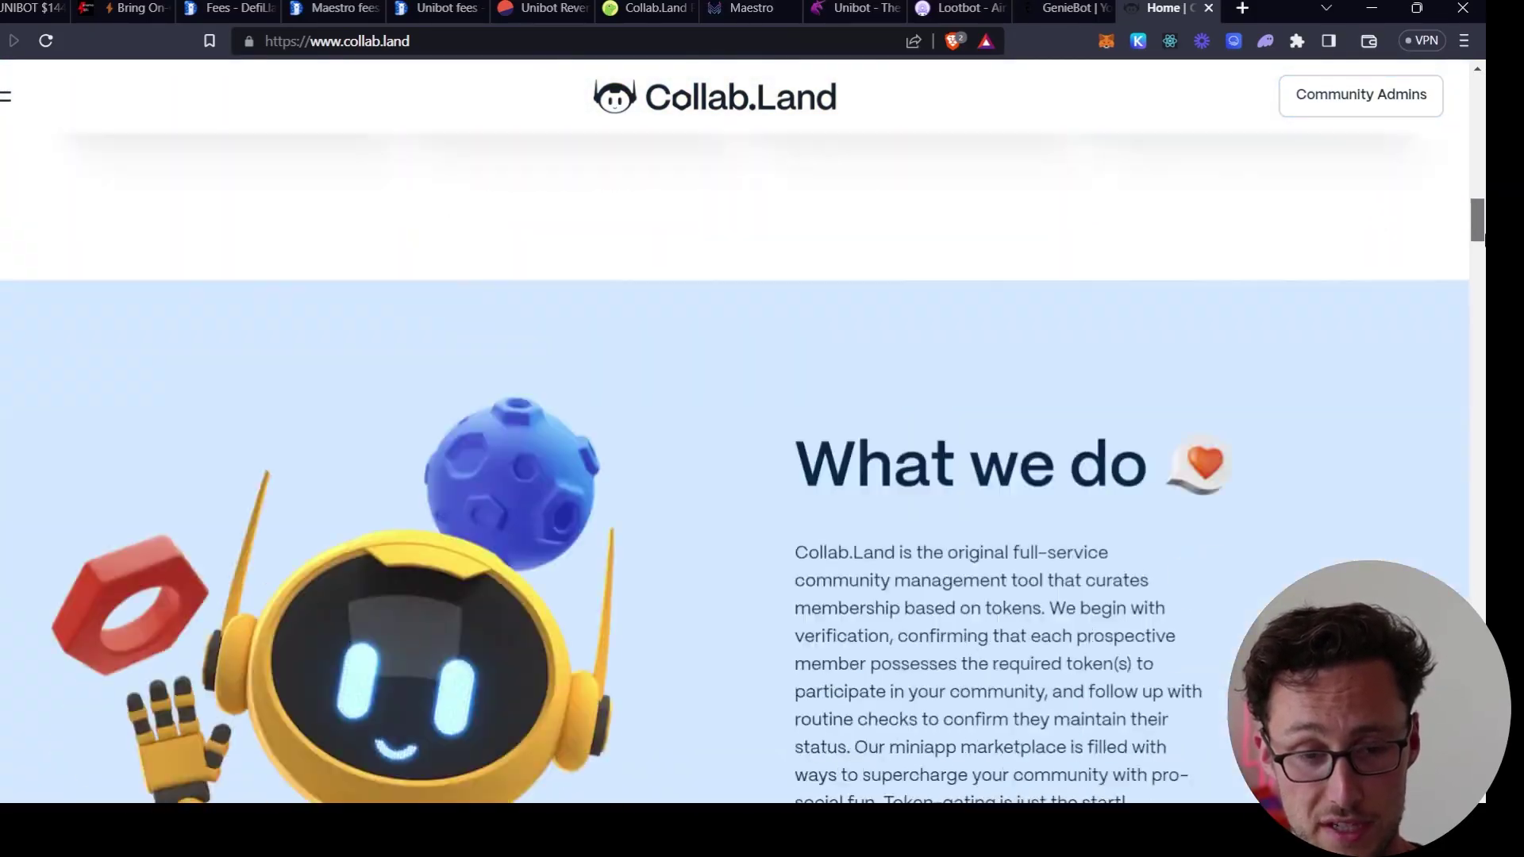
# Review the rest of the Collab.Land homepage, from Featured Communities to the supported chains and community links, and return to the page's beginning
pyautogui.scroll(-10, 734, 433)
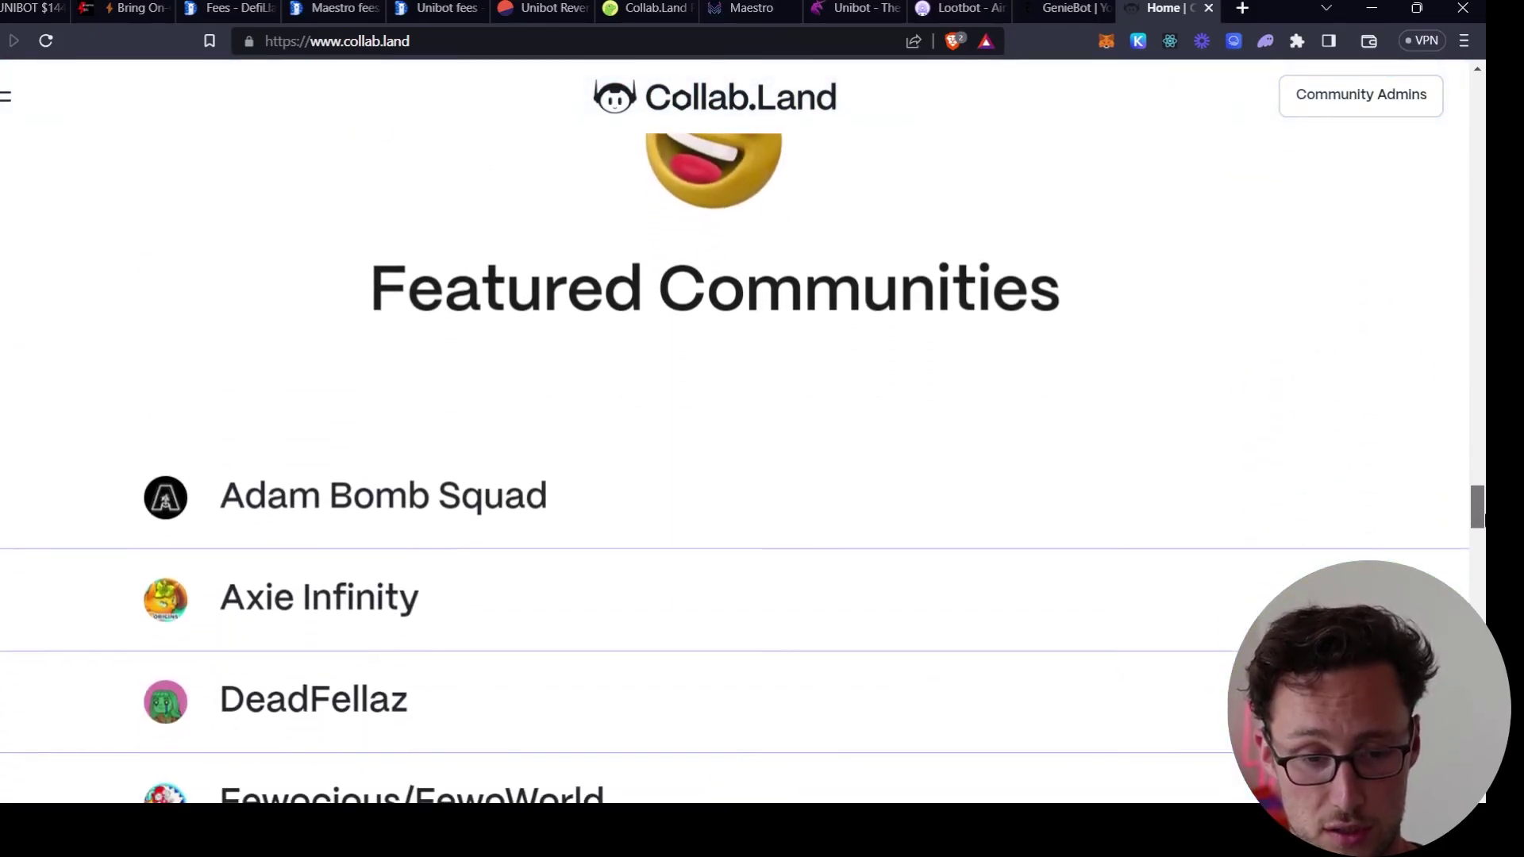
pyautogui.scroll(-8, 734, 432)
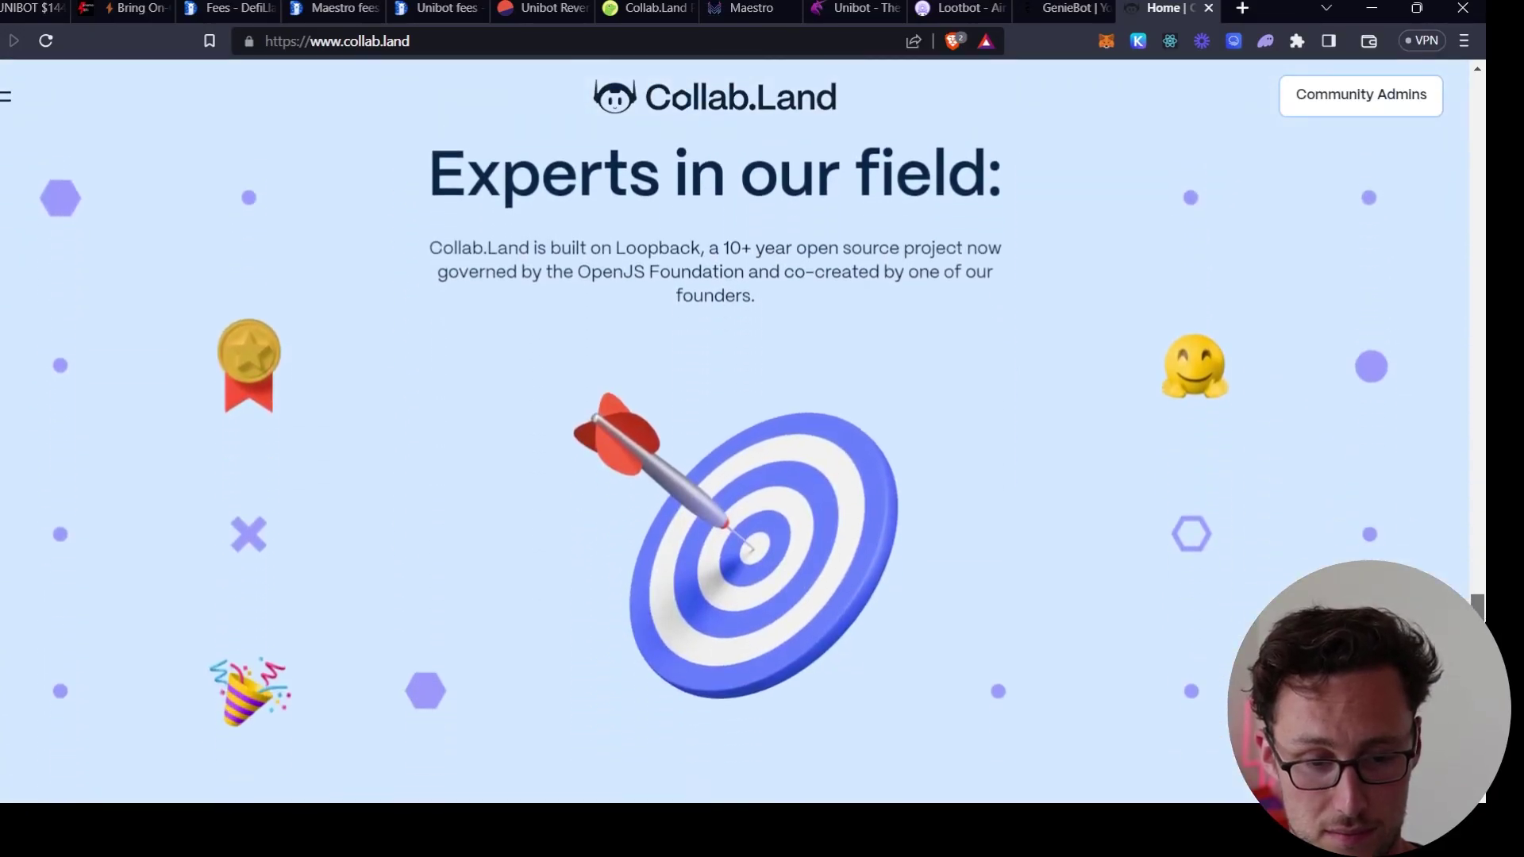
pyautogui.scroll(-12, 734, 433)
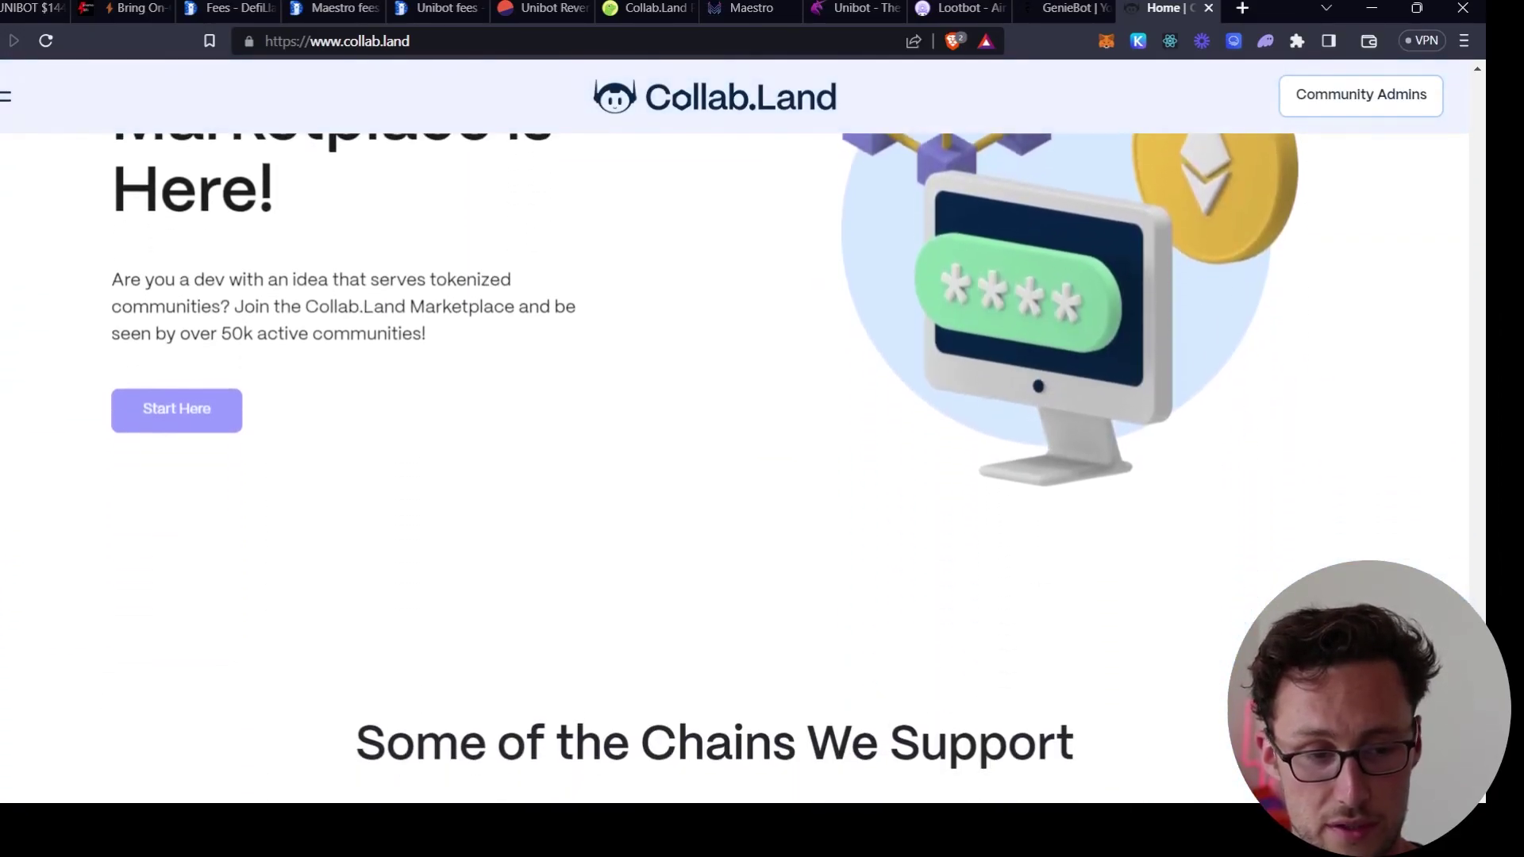
pyautogui.scroll(4, 734, 432)
pyautogui.scroll(-10, 734, 433)
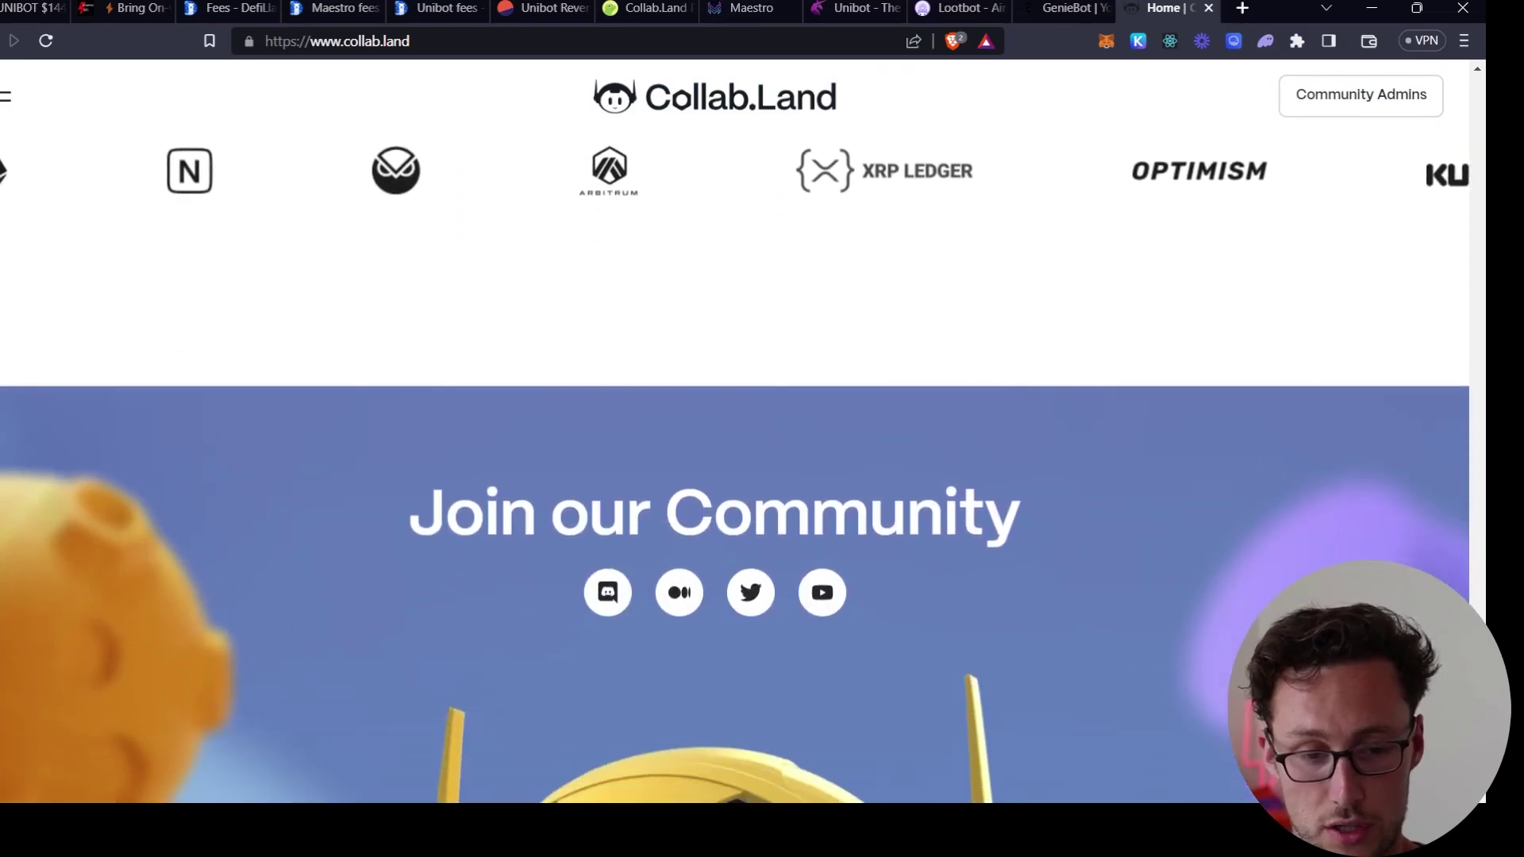
pyautogui.scroll(15, 734, 433)
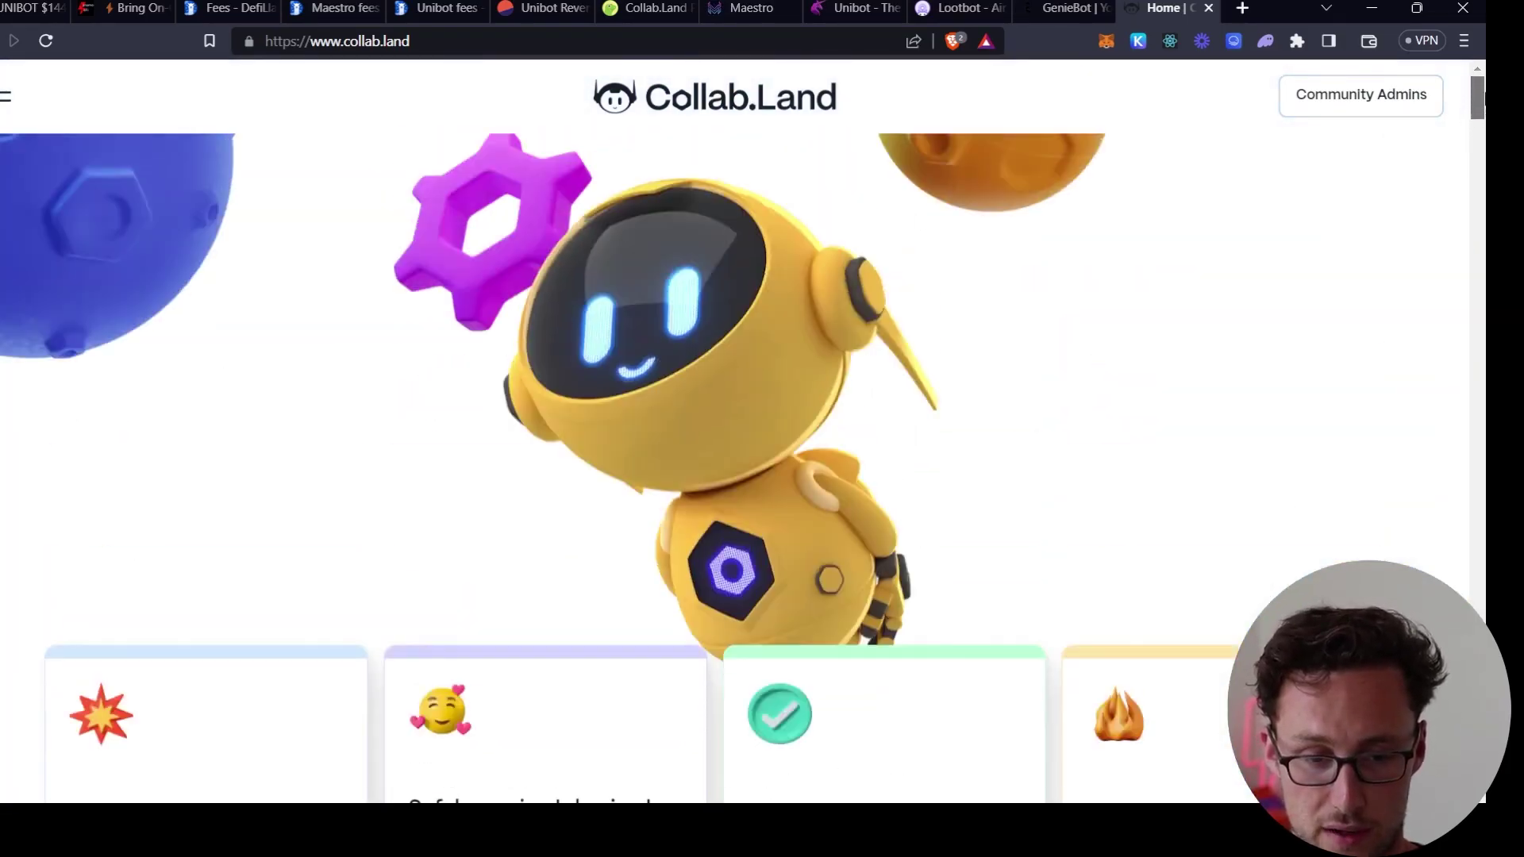